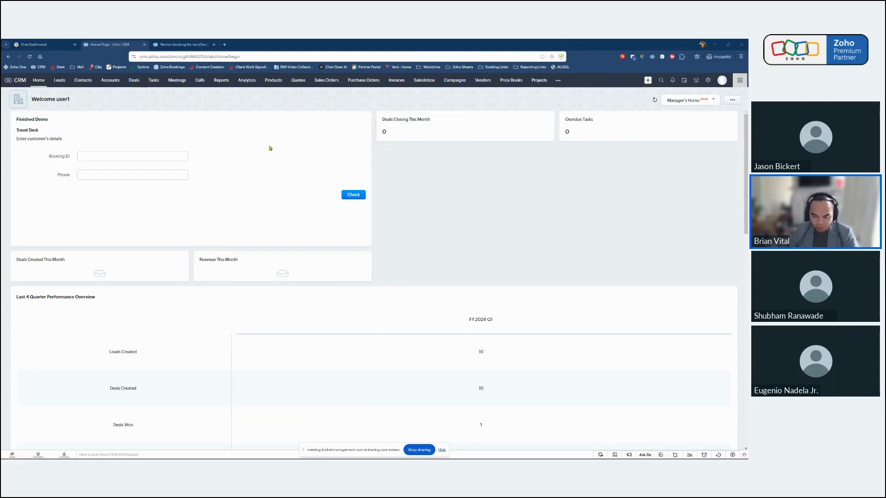
# Look up the customer's trip in the Travel Desk form by its booking ID.
pyautogui.click(163, 153)
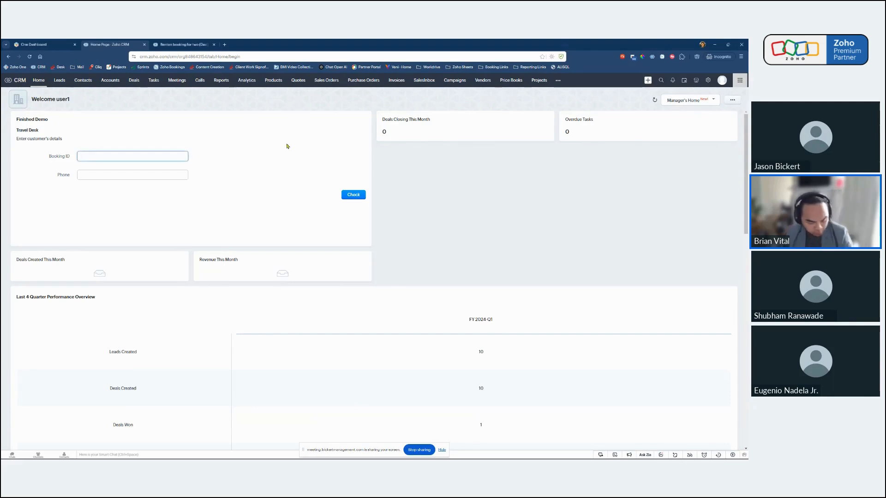
pyautogui.write('123456')
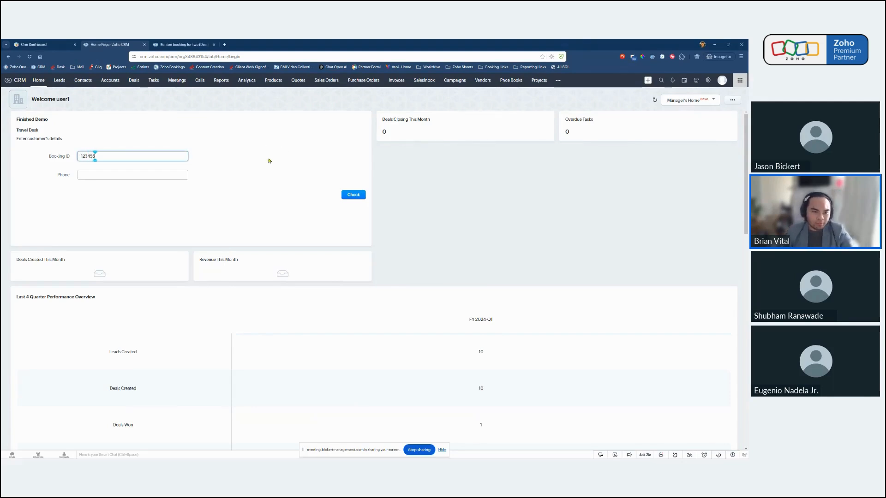
pyautogui.click(275, 153)
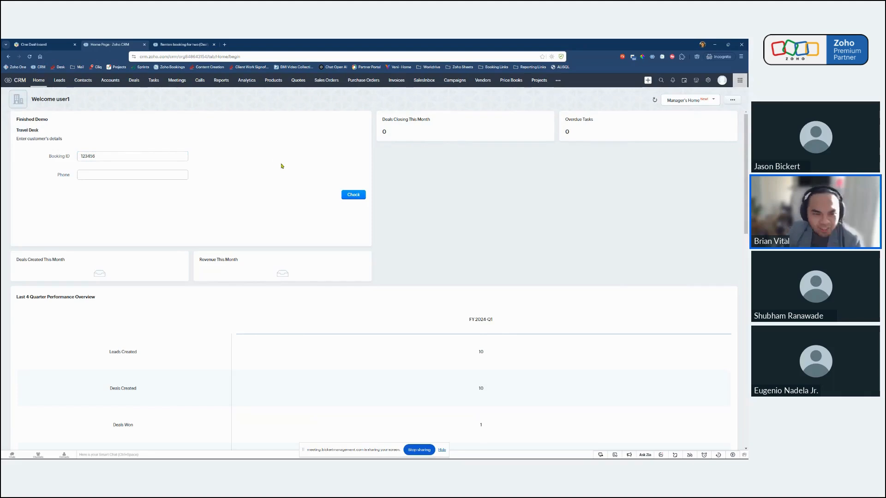
pyautogui.click(356, 195)
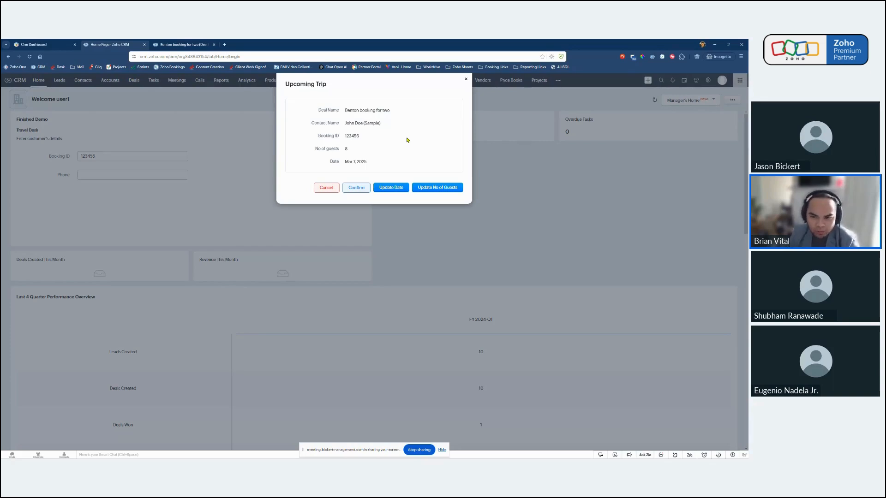
# Update the upcoming trip's number of guests to 10 and dismiss the record update notice.
pyautogui.click(446, 189)
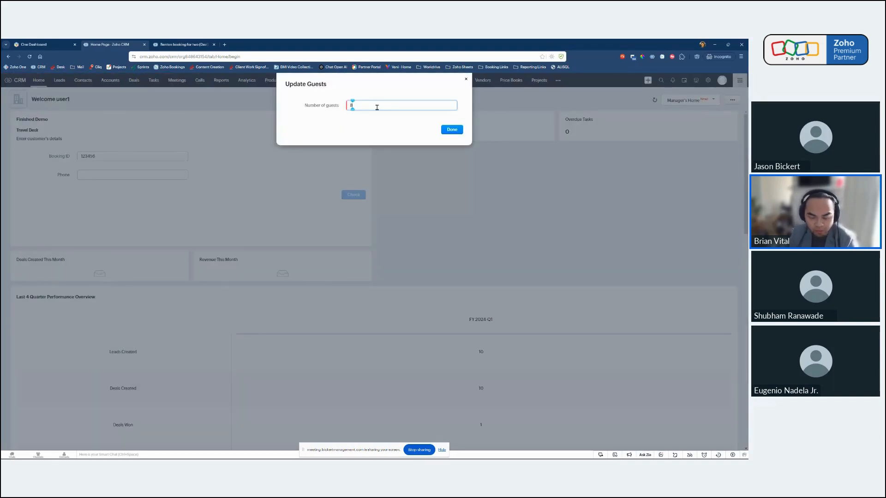
pyautogui.write('10')
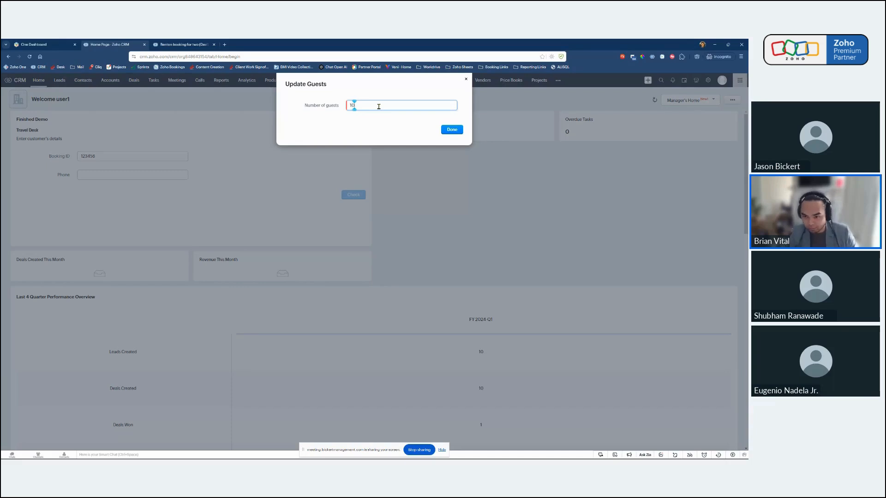
pyautogui.click(454, 133)
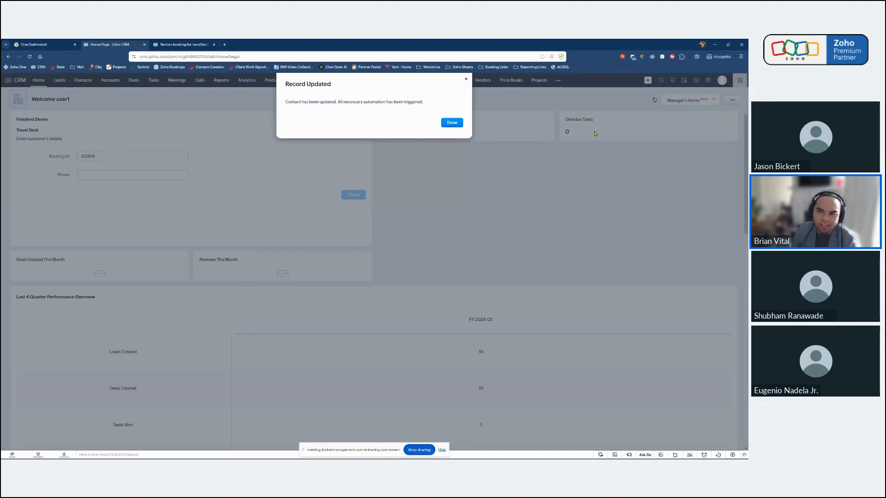
pyautogui.moveTo(425, 103); pyautogui.dragTo(337, 103)
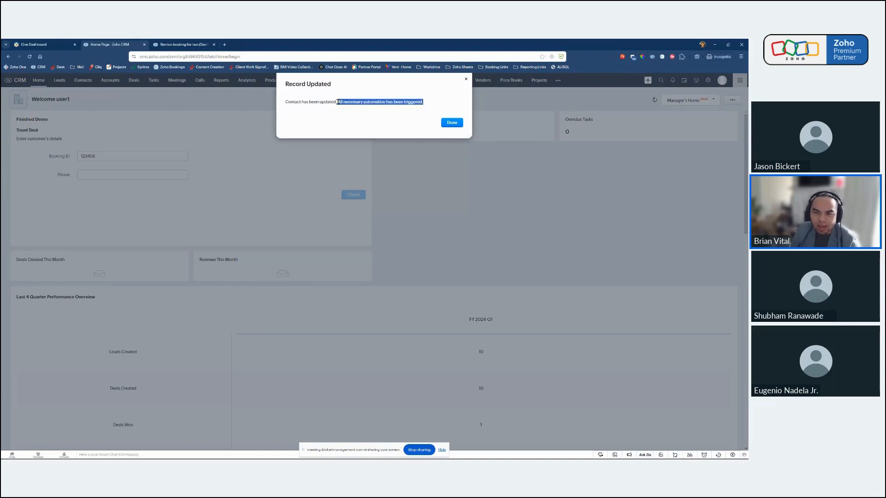
pyautogui.click(409, 108)
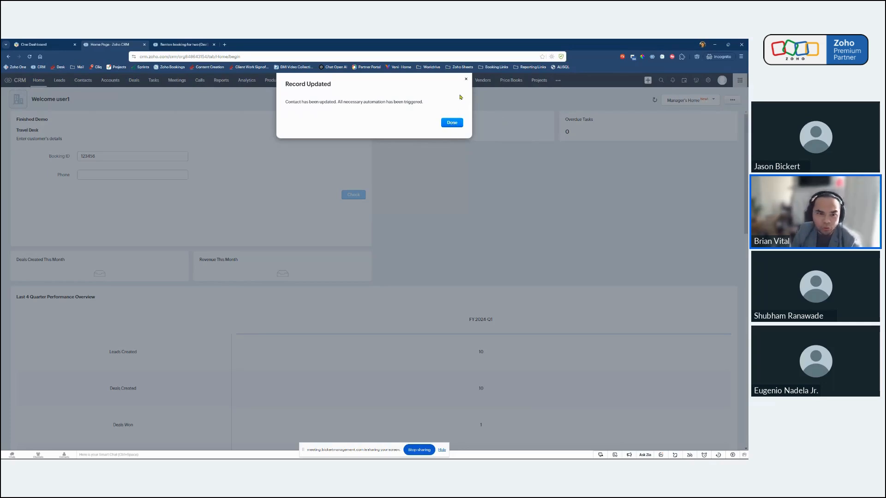
pyautogui.click(452, 123)
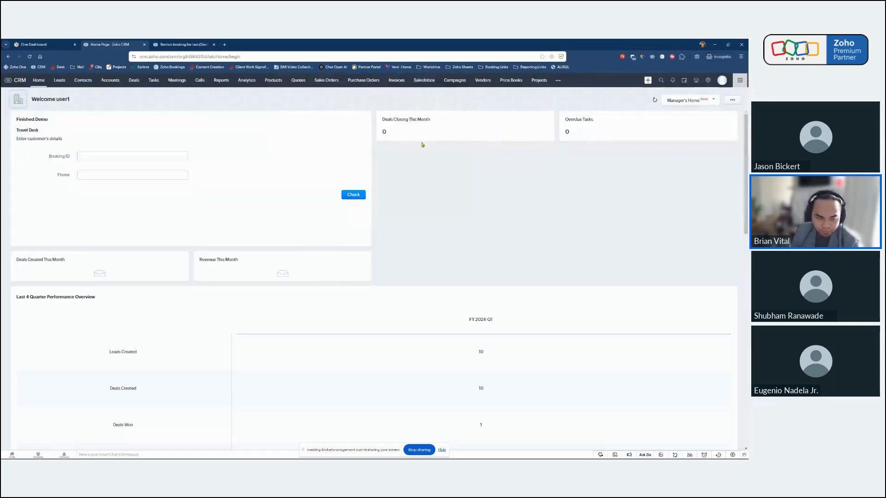
# Refresh the Benton booking for two deal and examine its open activities, number of guests and tag.
pyautogui.click(182, 45)
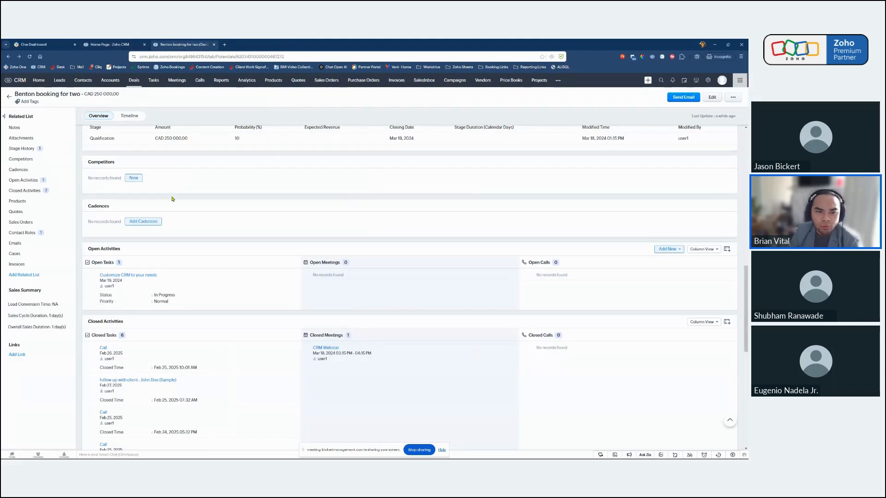
pyautogui.click(30, 57)
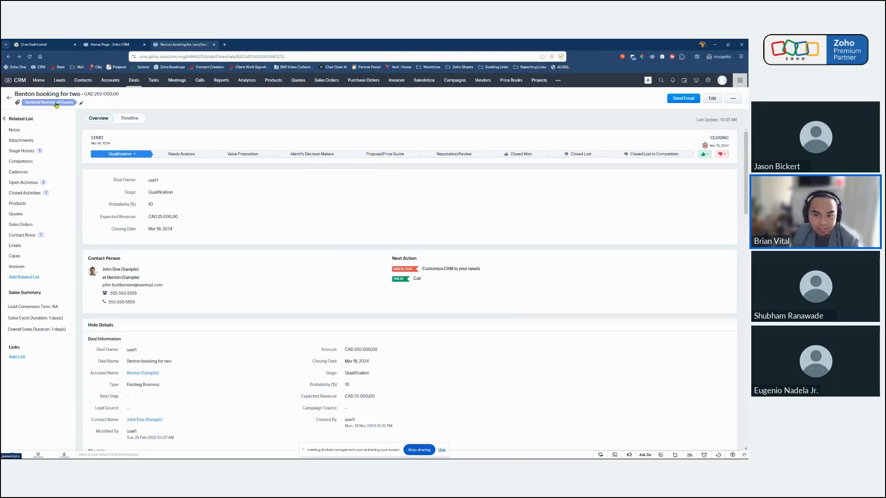
pyautogui.click(34, 185)
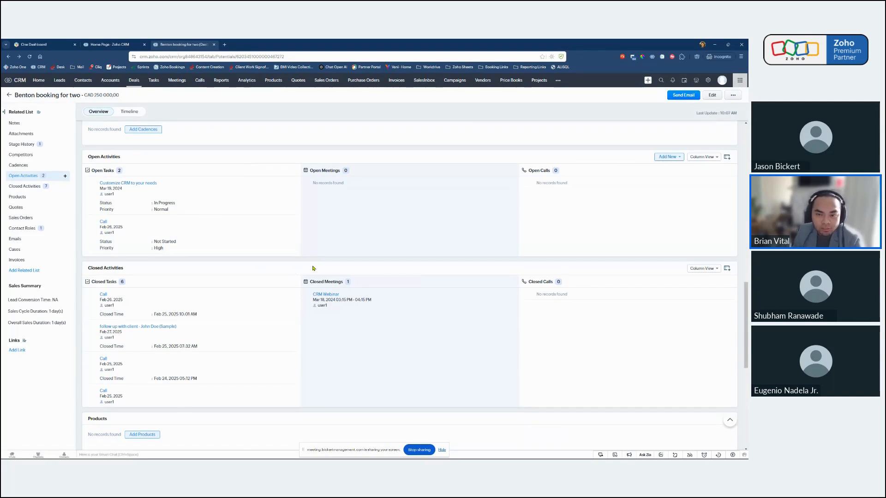
pyautogui.scroll(15, 362, 295)
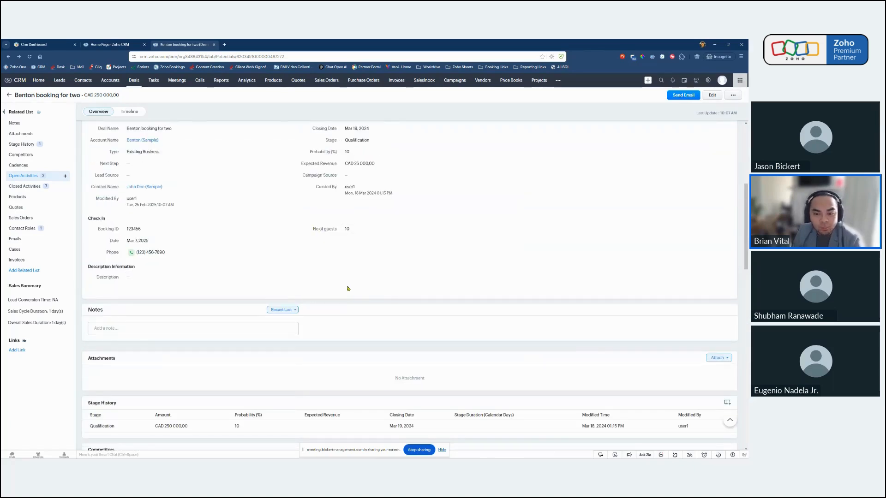
pyautogui.scroll(3, 320, 230)
pyautogui.moveTo(313, 287); pyautogui.dragTo(337, 288)
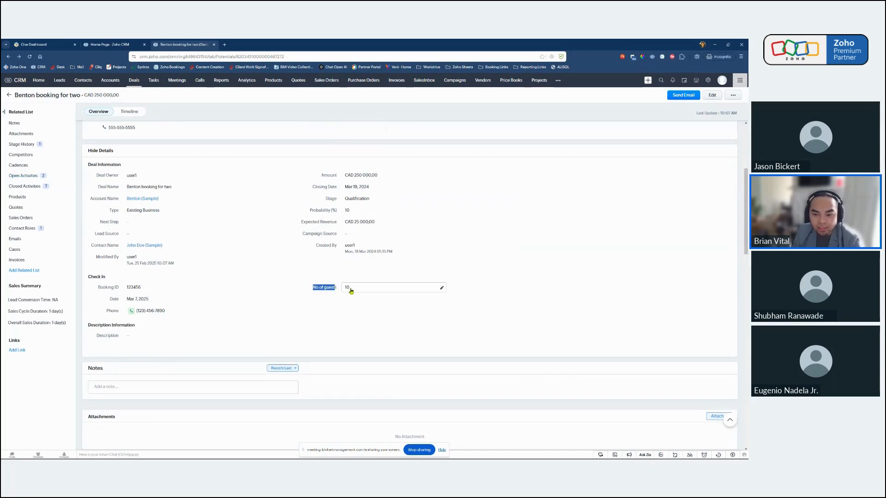
pyautogui.click(335, 288)
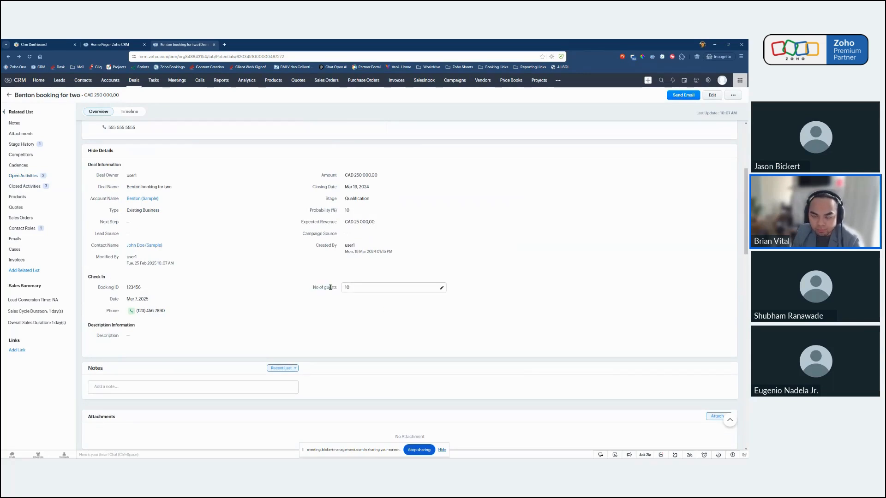
pyautogui.moveTo(336, 288); pyautogui.dragTo(313, 287)
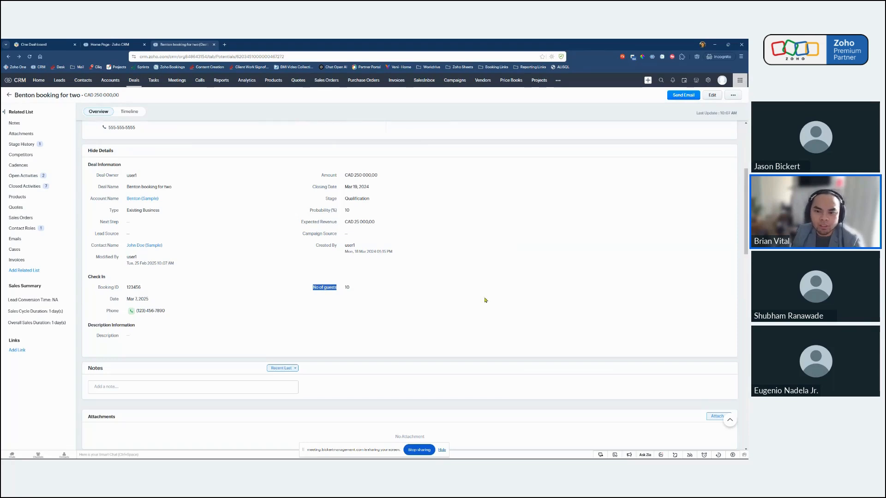
pyautogui.scroll(5, 485, 301)
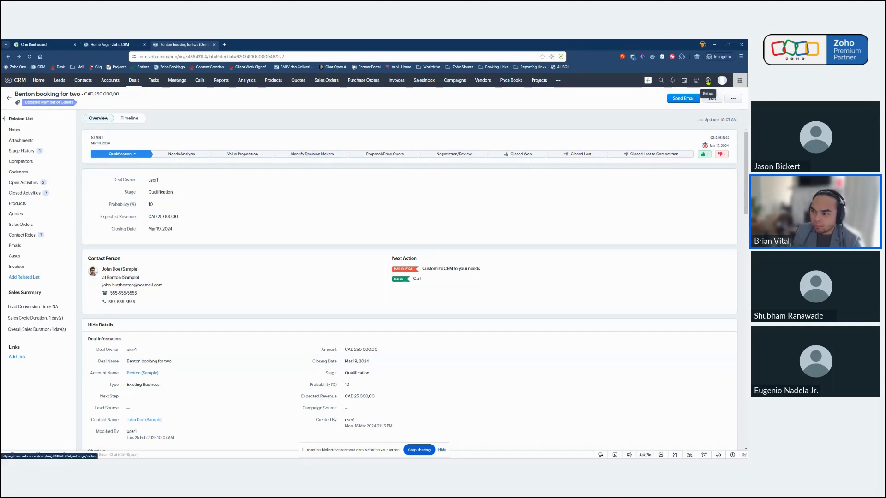
# Create a new kiosk named Check In in Kiosk Studio, without a description.
pyautogui.click(708, 82)
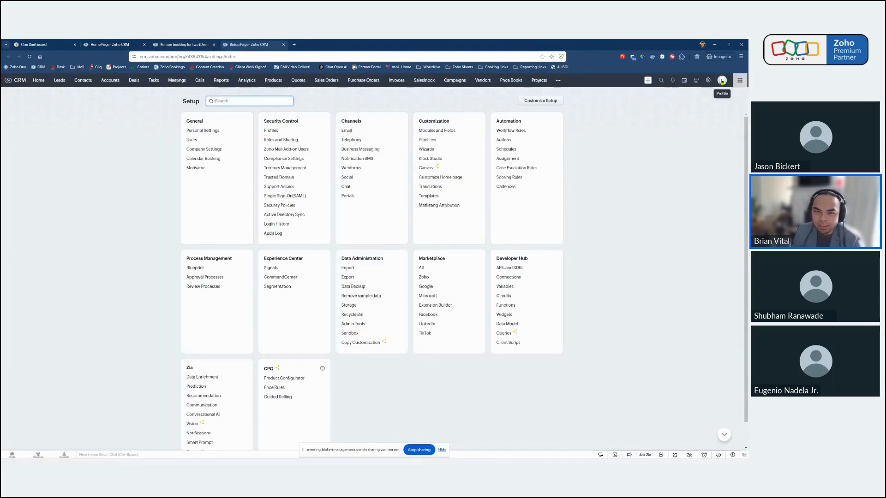
pyautogui.moveTo(418, 120); pyautogui.dragTo(455, 129)
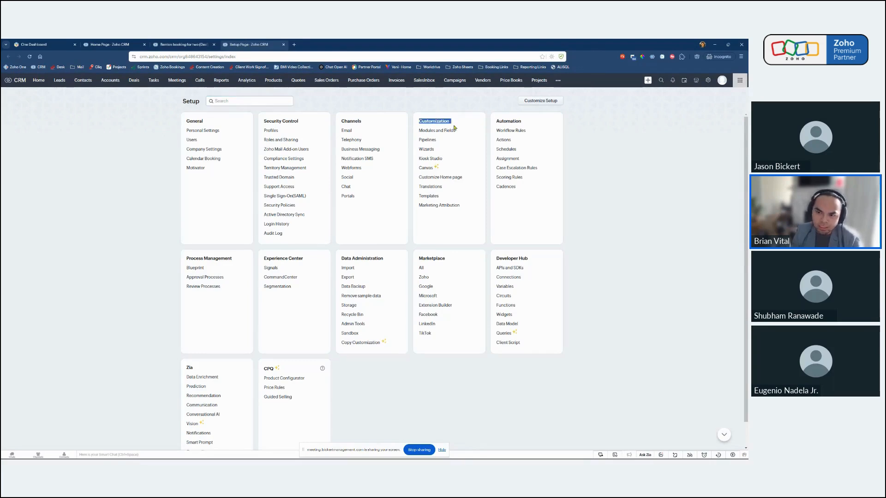
pyautogui.click(430, 158)
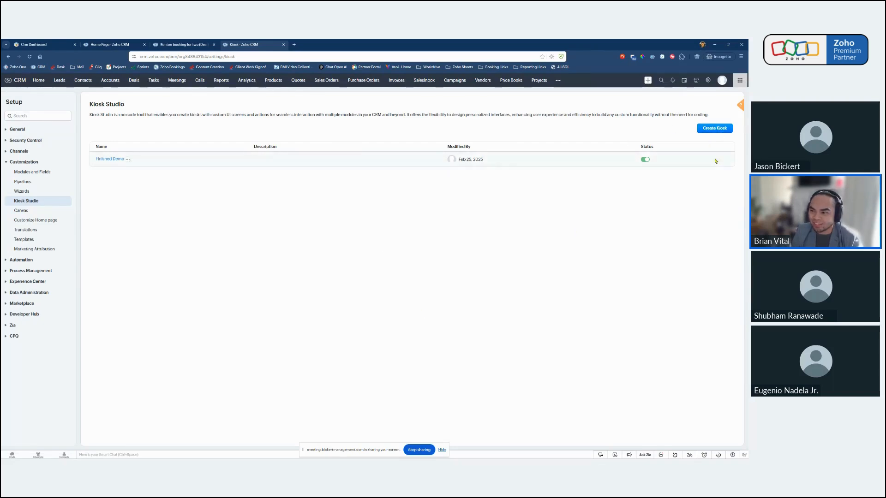
pyautogui.click(716, 132)
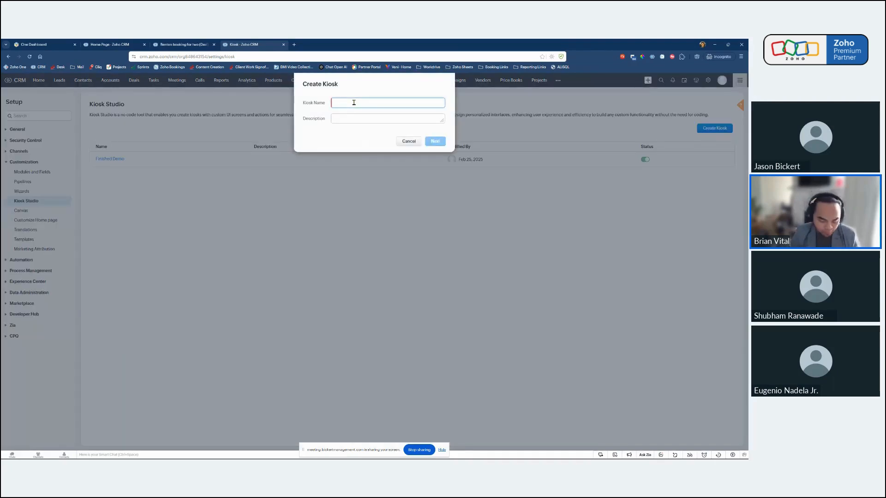
pyautogui.write('Check In')
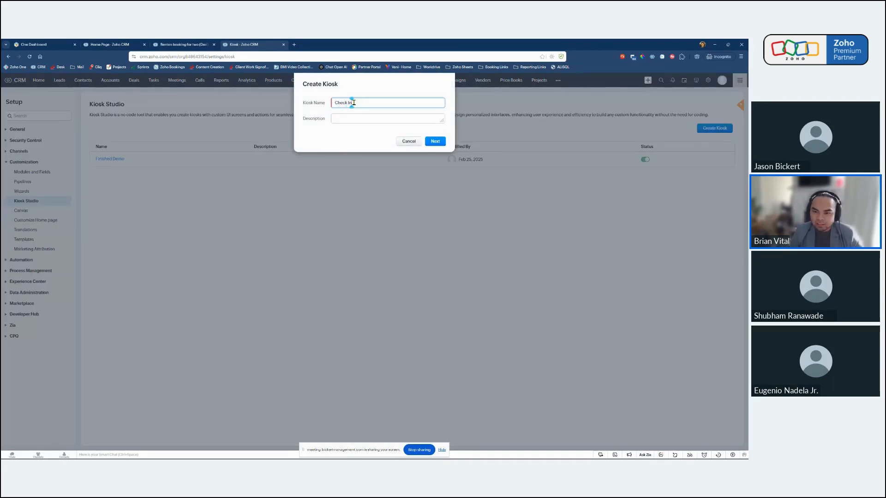
pyautogui.click(340, 119)
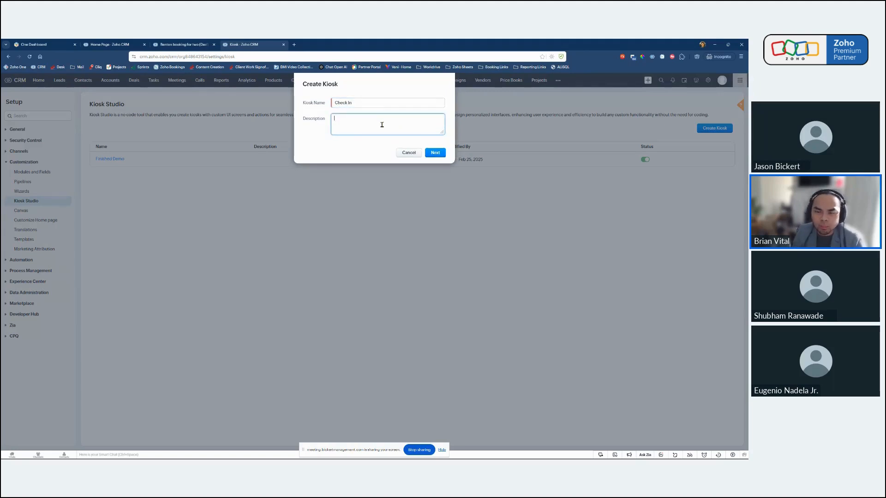
pyautogui.click(436, 154)
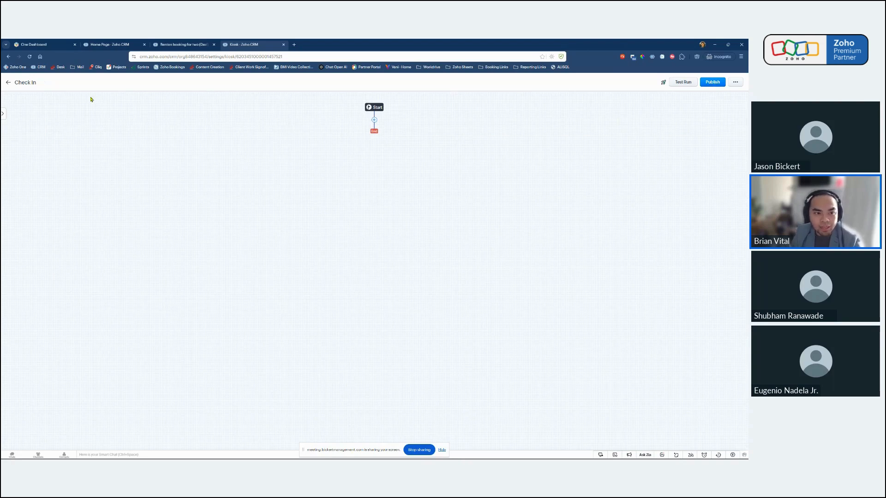
# Review the new kiosk's current record, GetRecords and queries configuration alongside the finished demo on the CRM home page.
pyautogui.click(3, 115)
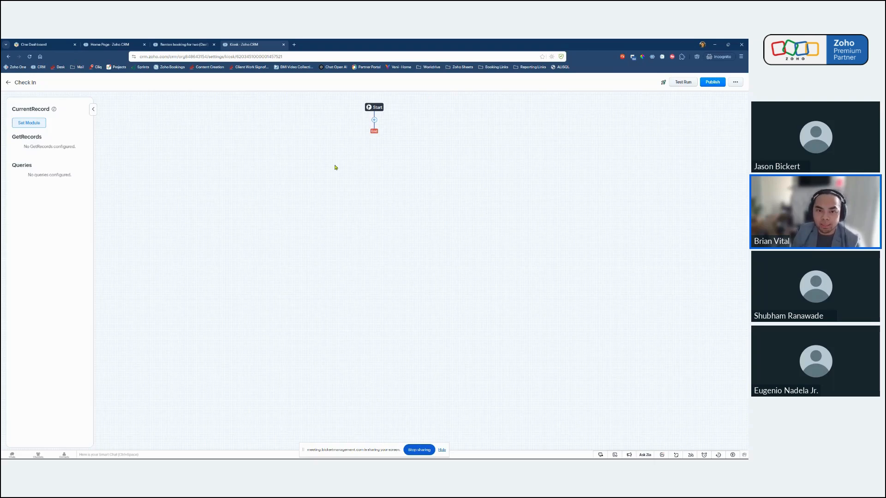
pyautogui.click(135, 45)
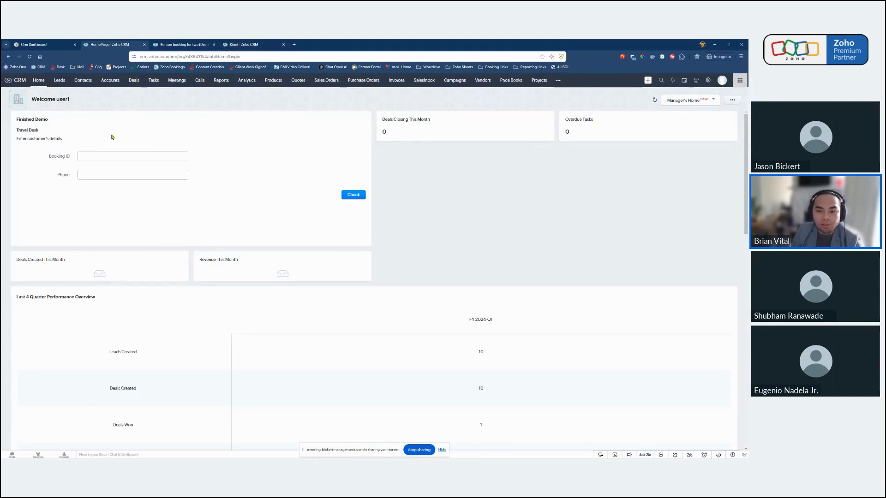
pyautogui.click(246, 45)
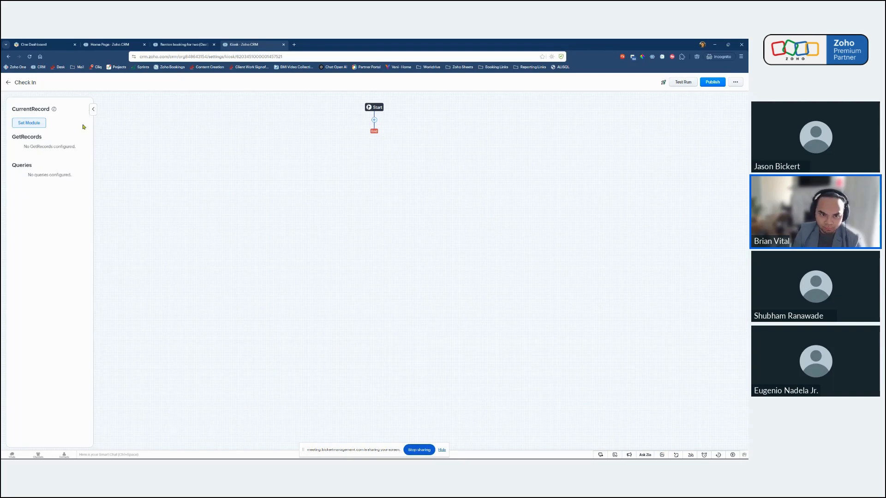
pyautogui.click(93, 109)
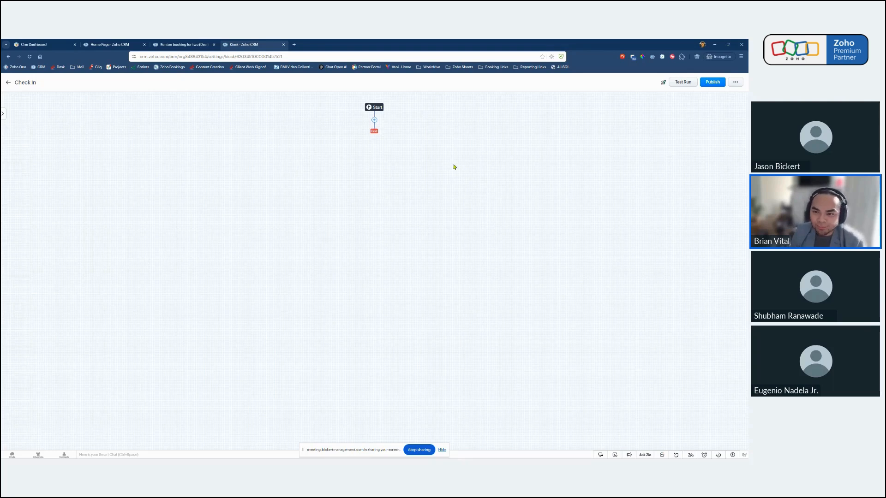
# Add a screen after the kiosk's start point and name it Check In.
pyautogui.click(375, 121)
pyautogui.moveTo(369, 146)
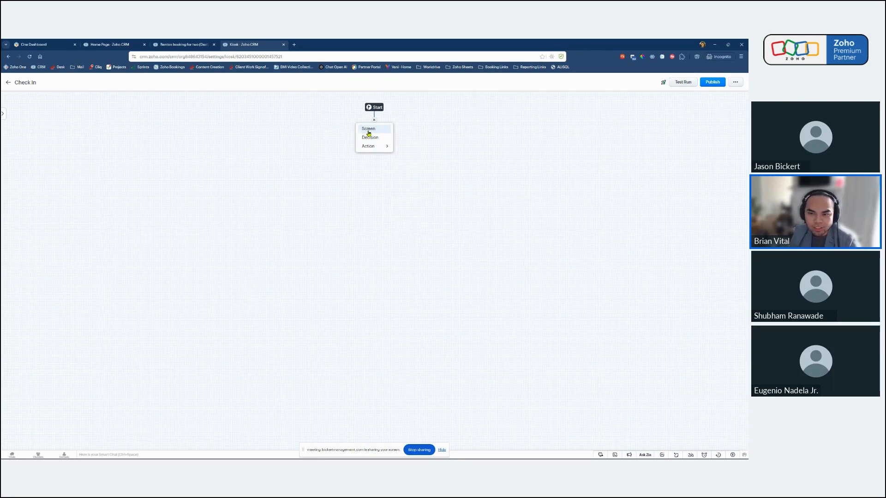
pyautogui.click(368, 129)
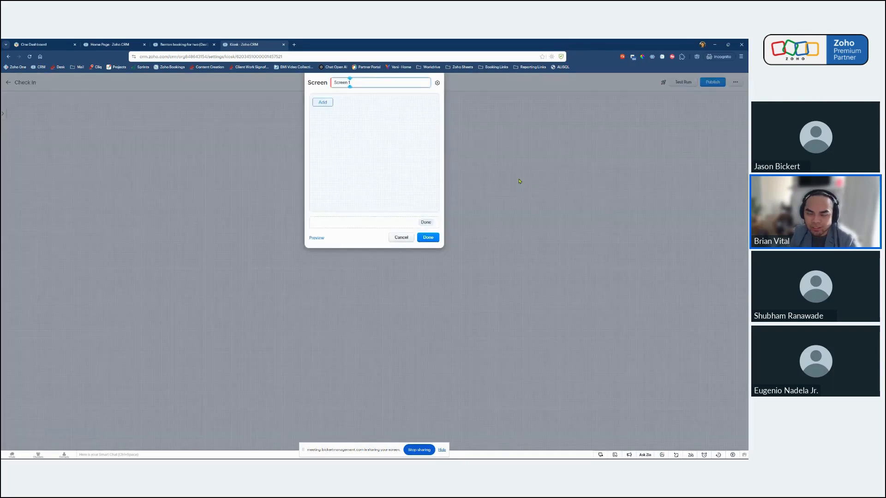
pyautogui.hotkey('ctrl', 'a')
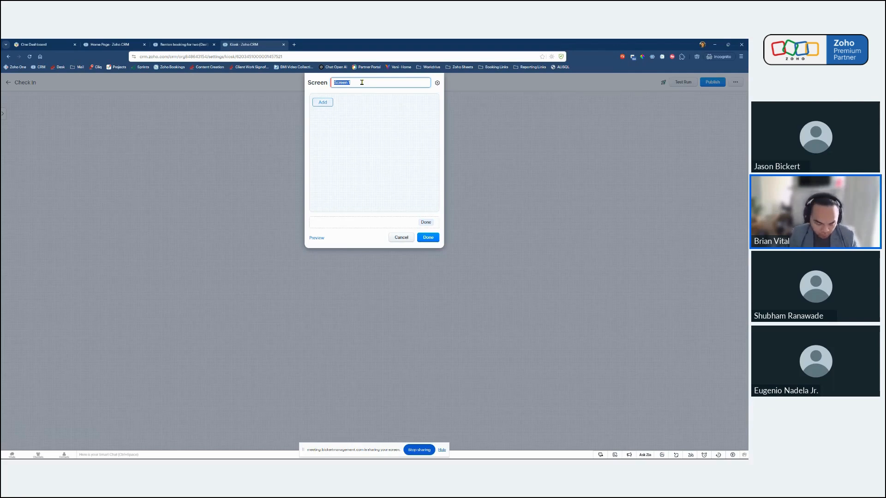
pyautogui.write('Check In')
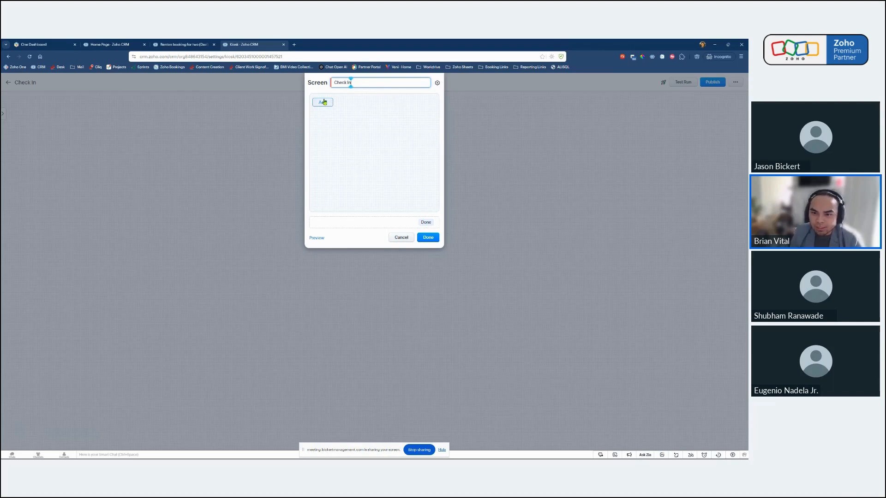
# Add a text display element reading Enter Booking ID to the Check In screen and preview the result.
pyautogui.click(323, 103)
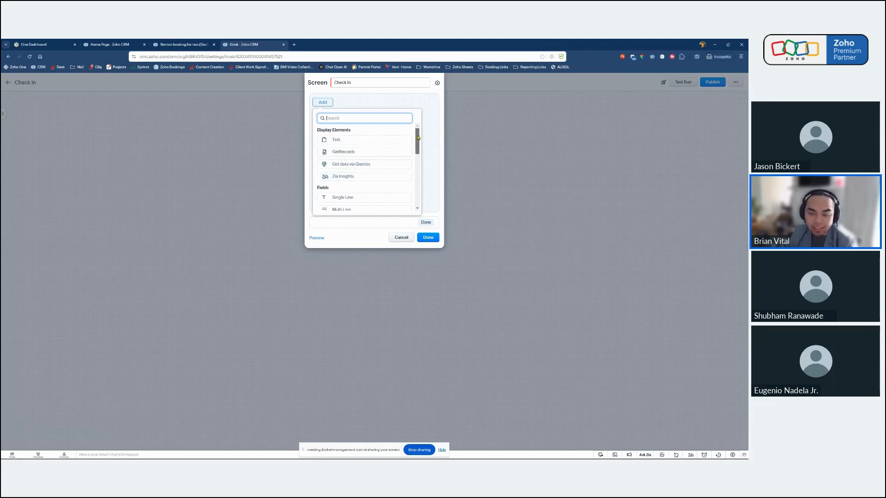
pyautogui.scroll(-2, 417, 152)
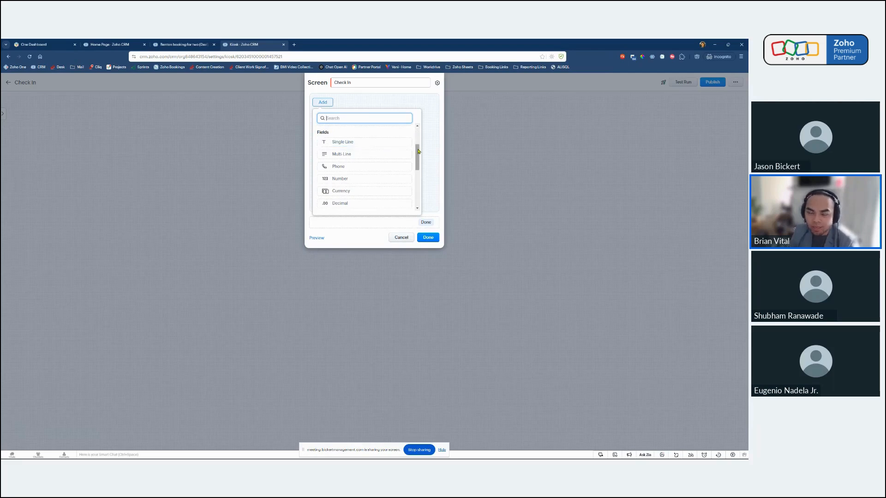
pyautogui.moveTo(418, 152); pyautogui.dragTo(394, 131)
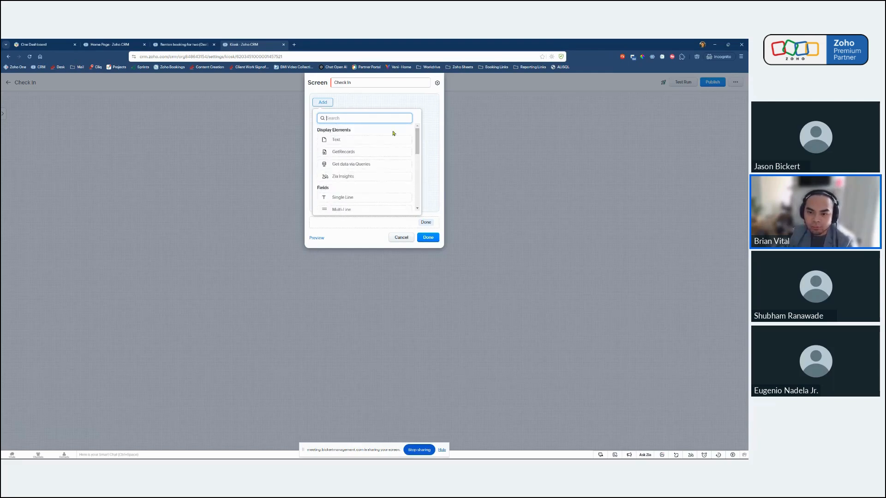
pyautogui.click(341, 139)
pyautogui.click(442, 103)
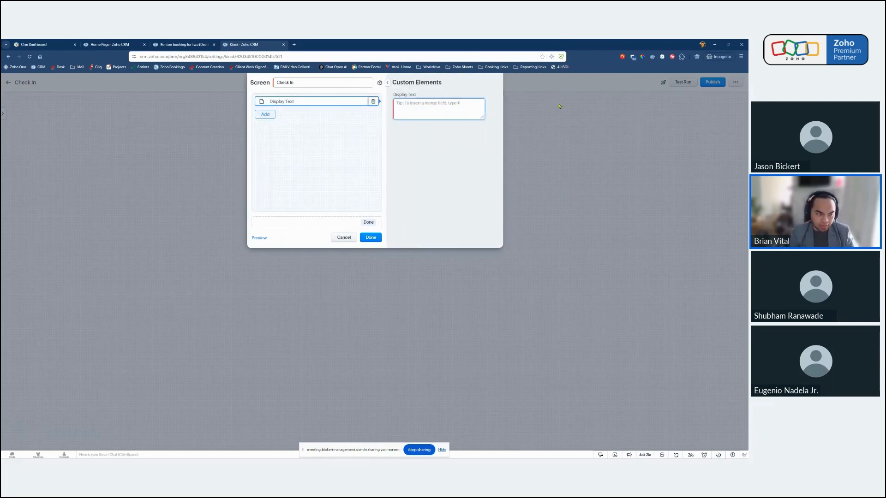
pyautogui.write('Get Booking')
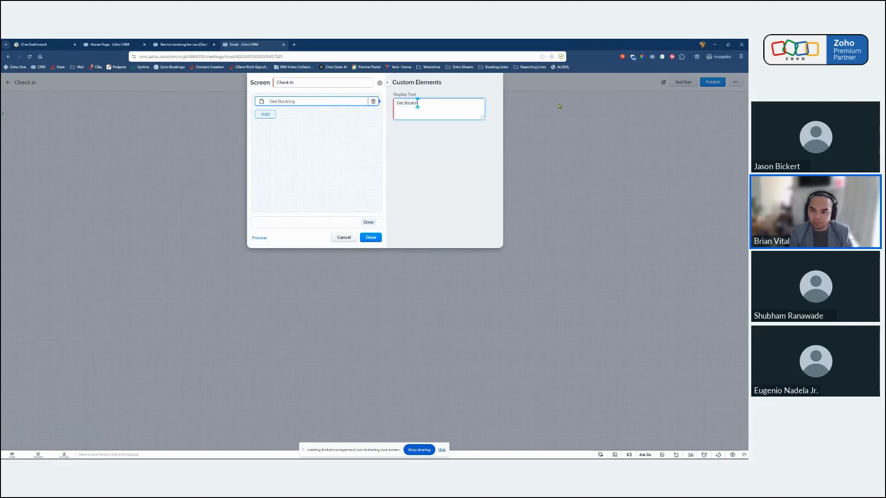
pyautogui.hotkey('ctrl', 'a')
pyautogui.write('En')
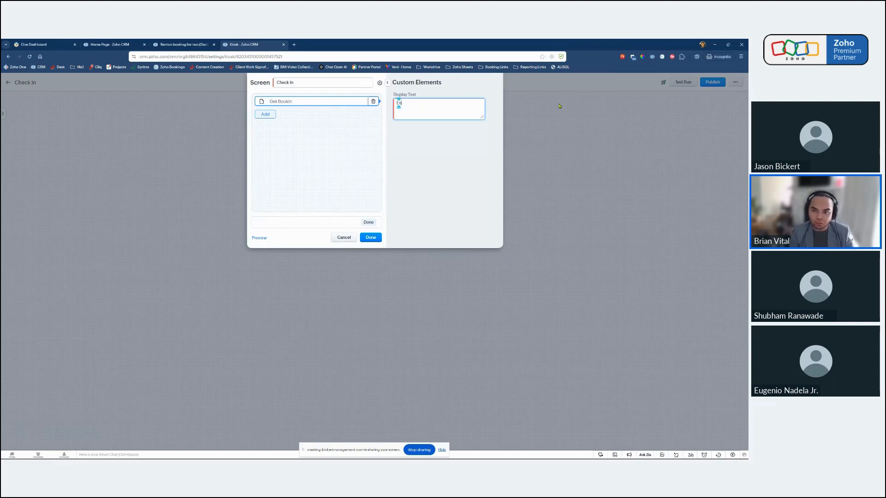
pyautogui.write('ter Booking ID')
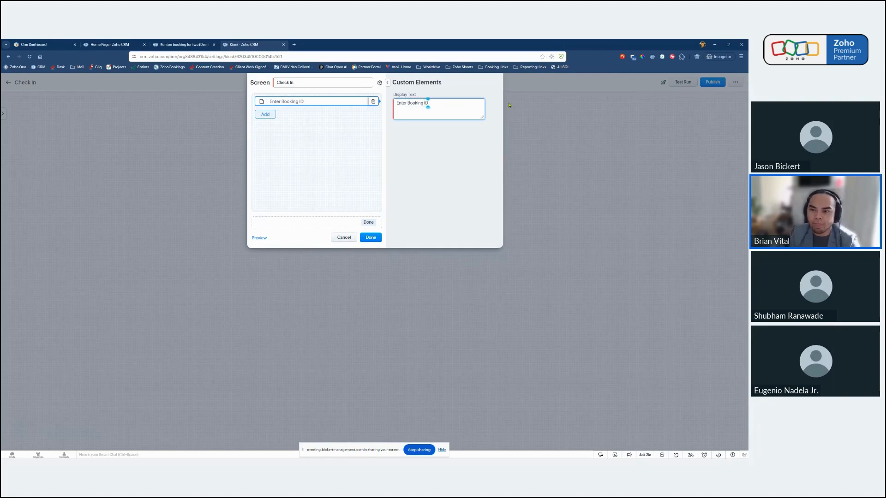
pyautogui.click(422, 153)
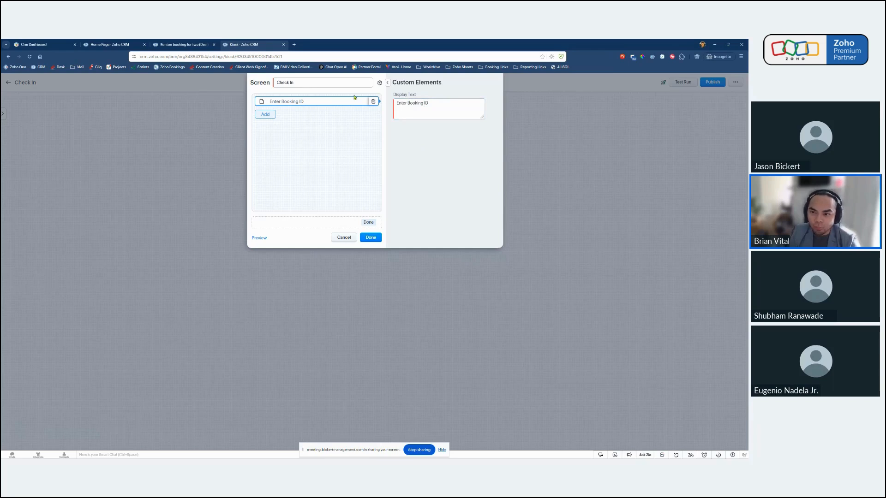
pyautogui.click(259, 238)
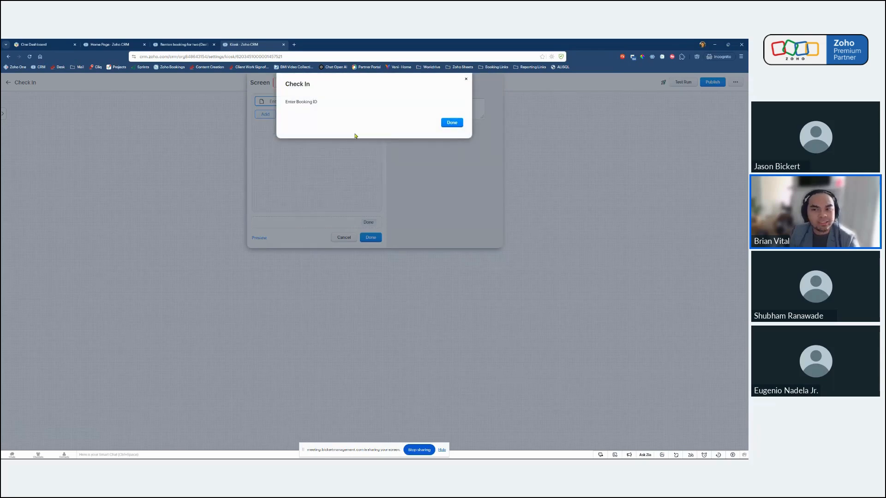
pyautogui.click(466, 80)
# Add a single line field named Booking ID below the display text.
pyautogui.click(265, 114)
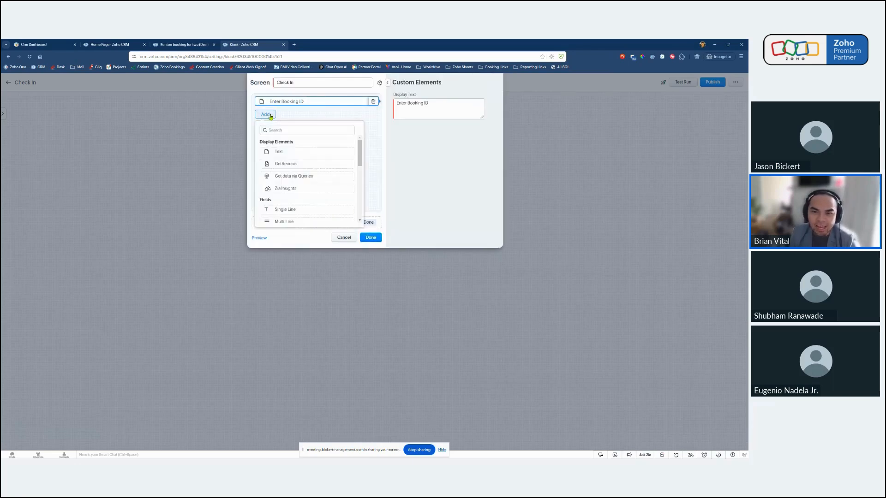
pyautogui.scroll(-2, 361, 153)
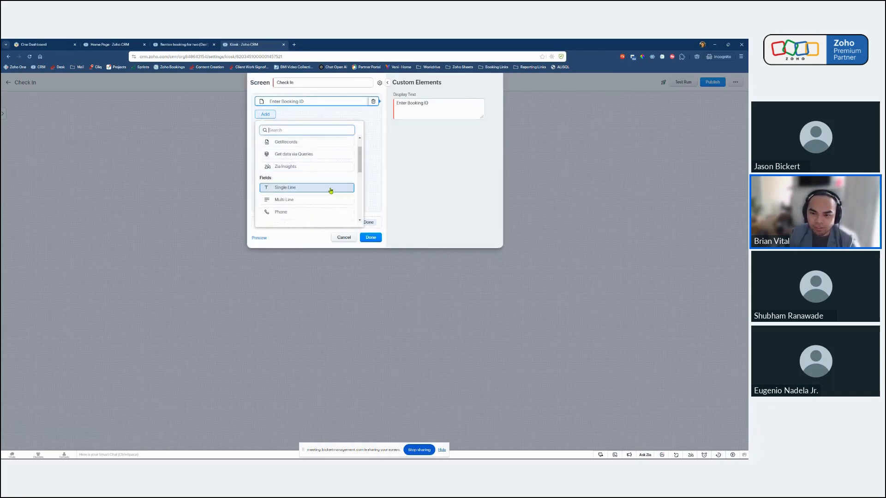
pyautogui.click(297, 191)
pyautogui.tripleClick(420, 103)
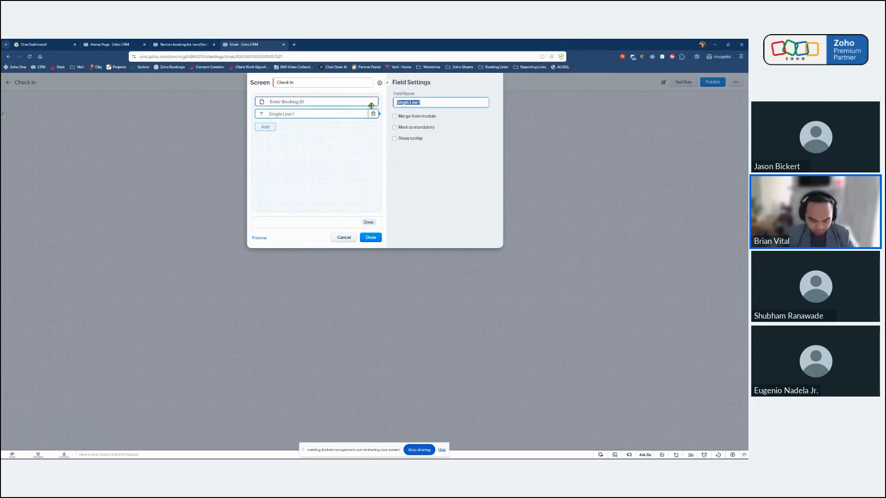
pyautogui.press('BackSpace')
pyautogui.write('Booking ID')
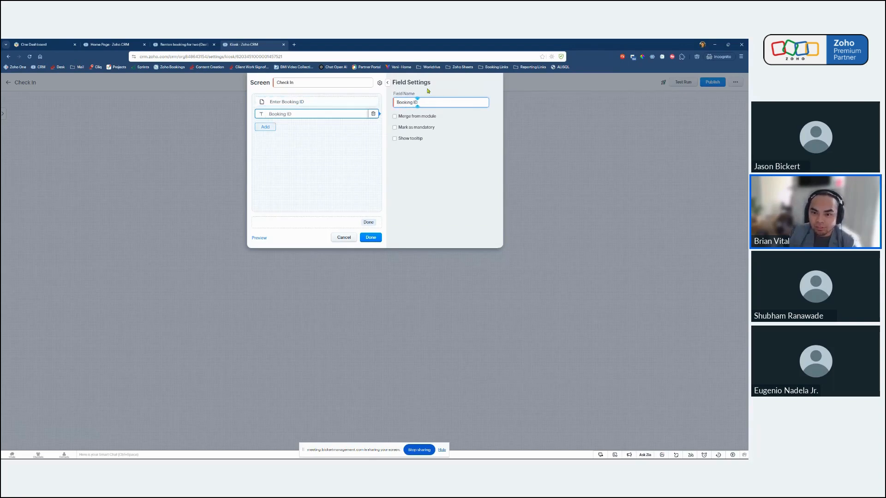
# Add a phone field named Phone Number below the Booking ID field.
pyautogui.click(264, 128)
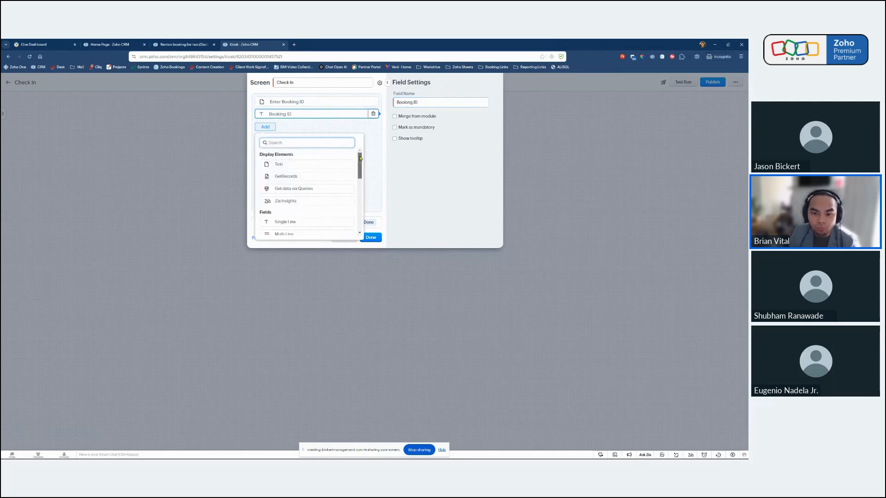
pyautogui.scroll(-1, 323, 180)
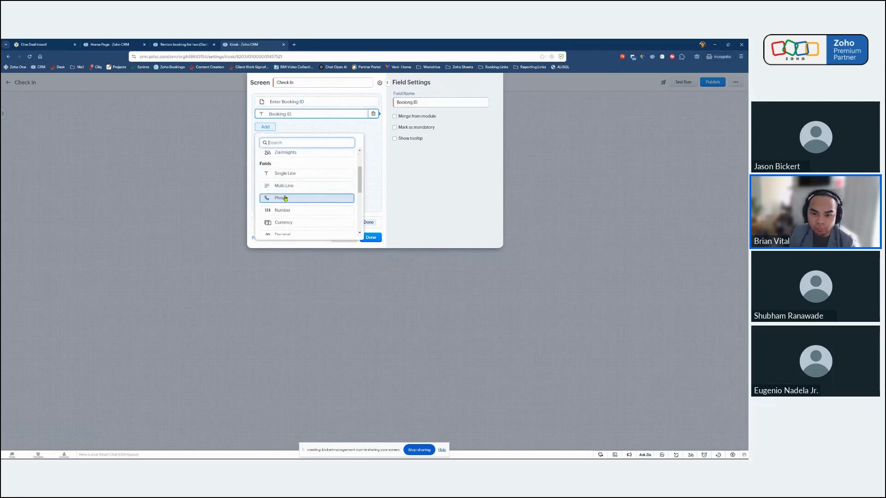
pyautogui.click(288, 199)
pyautogui.click(413, 102)
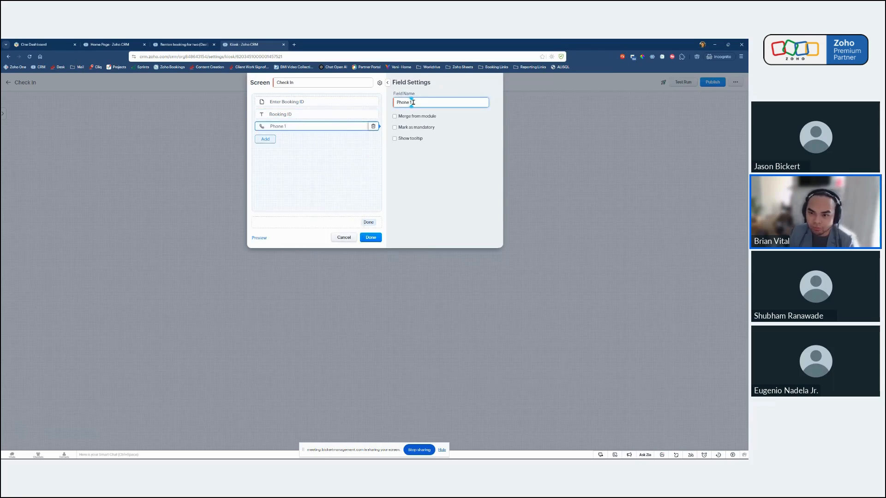
pyautogui.hotkey('ctrl', 'a')
pyautogui.press('BackSpace')
pyautogui.write('Phone')
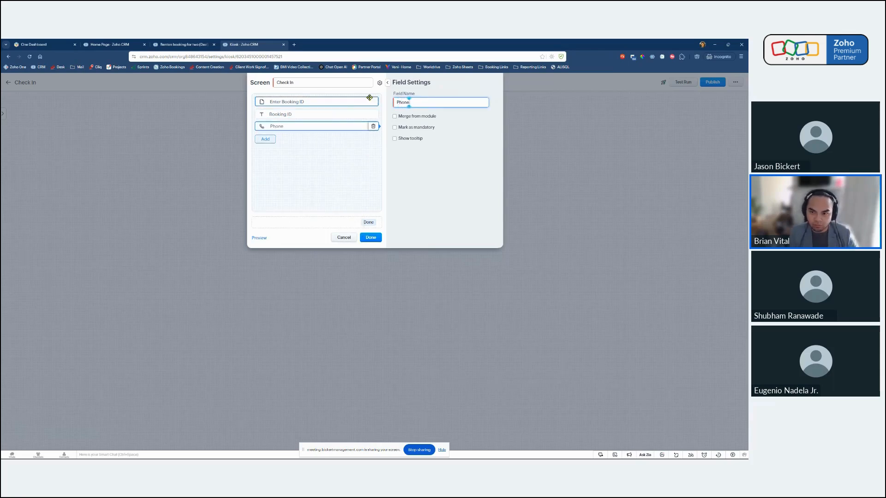
pyautogui.write(' Number')
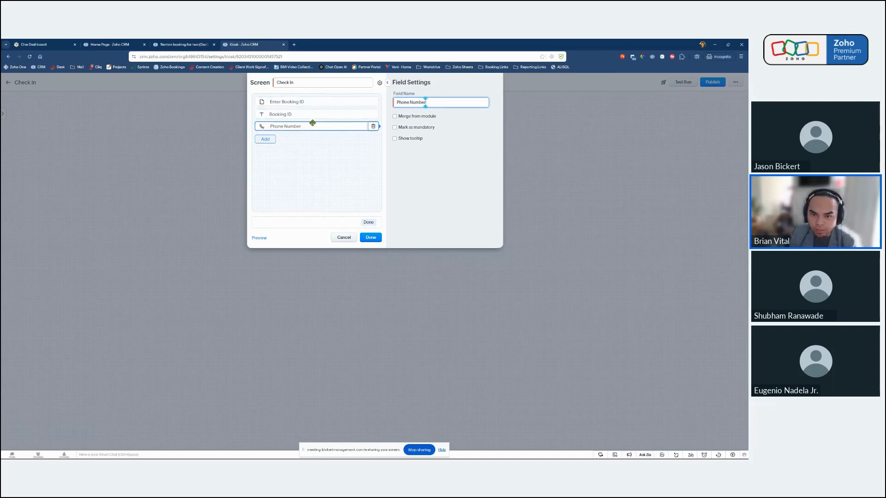
# Review the settings of the Booking ID field and the display text, and preview the screen with both input fields.
pyautogui.click(268, 138)
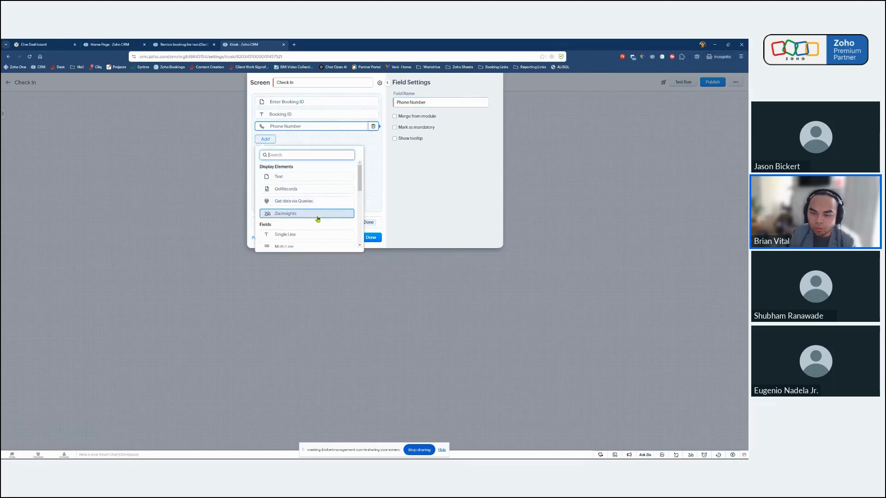
pyautogui.click(352, 115)
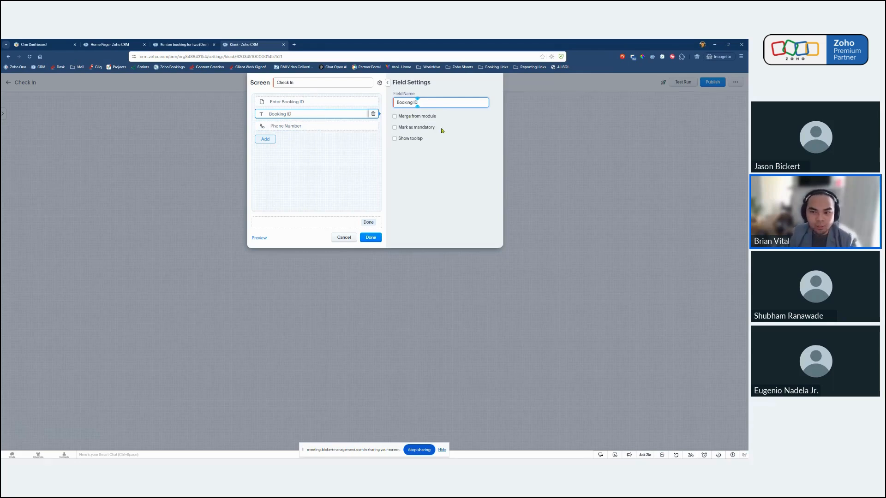
pyautogui.click(322, 101)
pyautogui.click(265, 238)
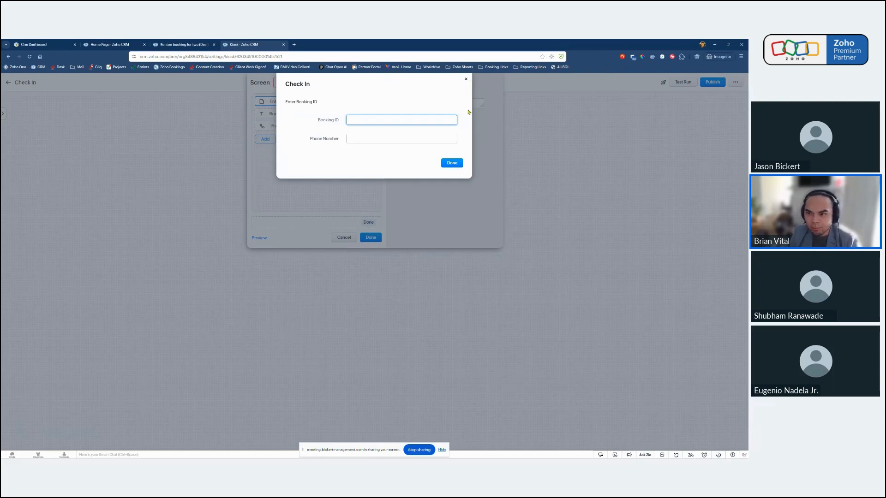
pyautogui.click(466, 81)
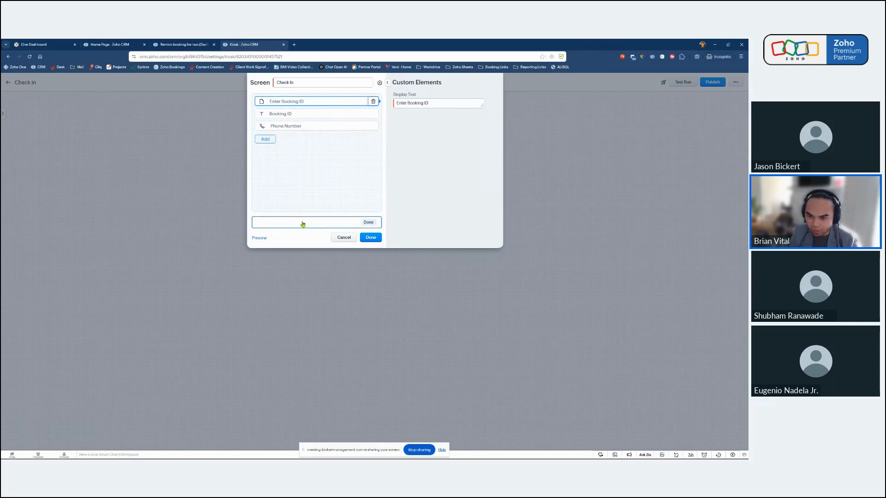
# Rename the button in the screen's footer to Check.
pyautogui.click(338, 225)
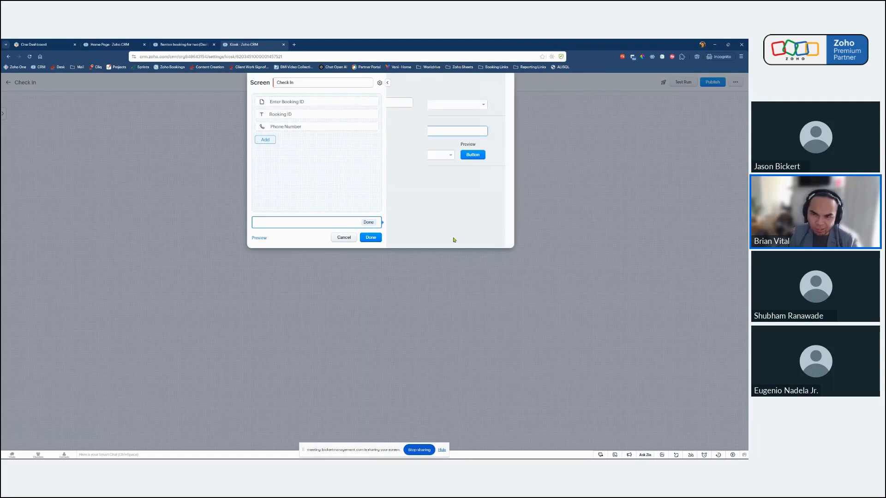
pyautogui.doubleClick(416, 131)
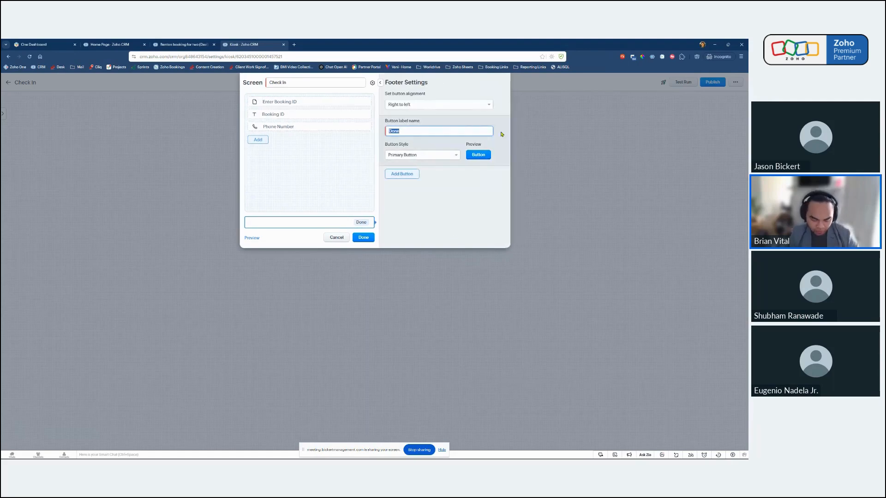
pyautogui.write('Check')
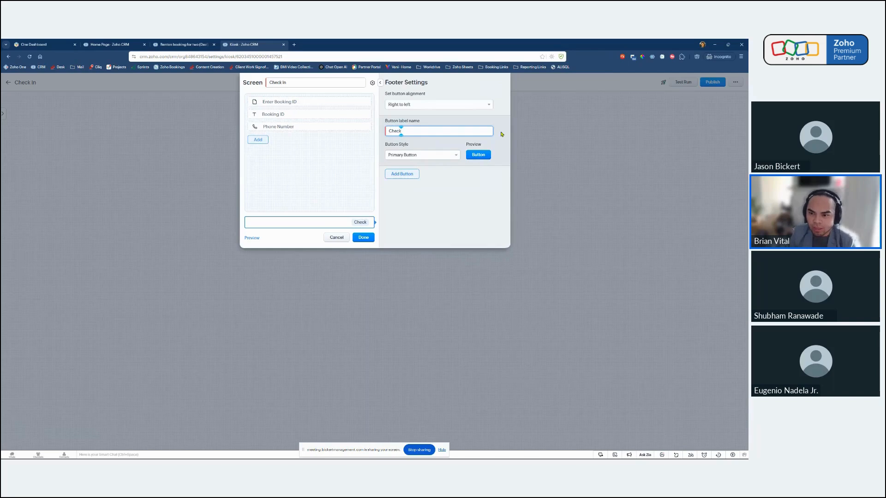
# Try the default, outline positive, negative and outline negative styles on the Check button, ending back on Primary Button.
pyautogui.click(433, 156)
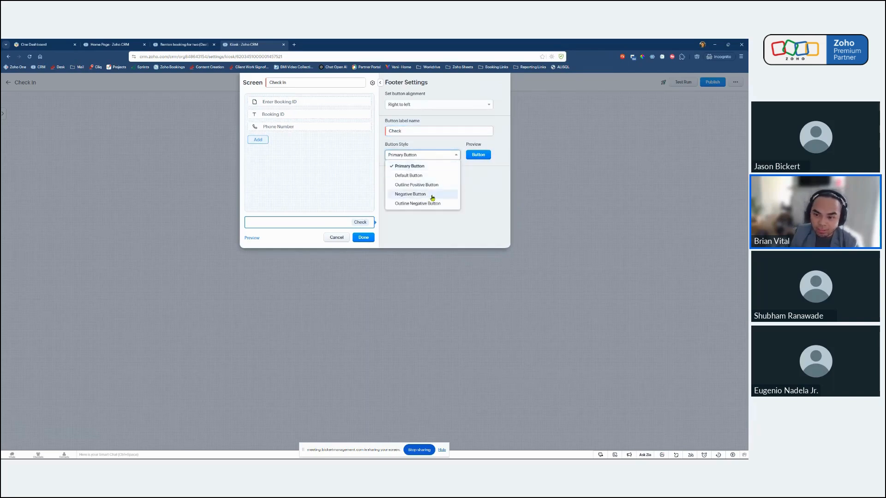
pyautogui.click(427, 175)
pyautogui.click(425, 156)
pyautogui.click(421, 185)
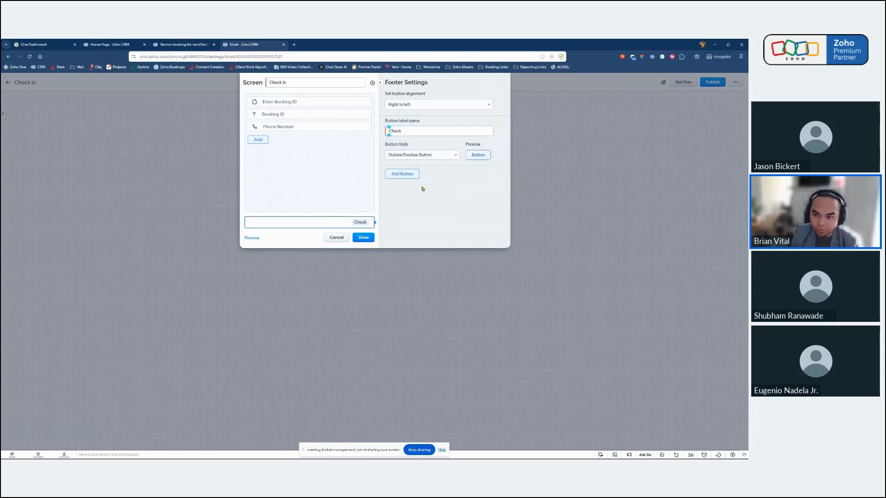
pyautogui.click(422, 156)
pyautogui.click(417, 194)
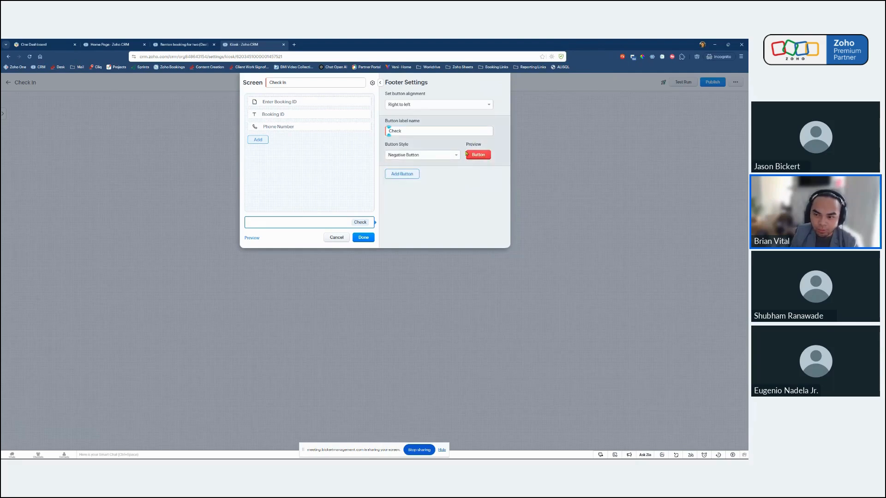
pyautogui.click(436, 156)
pyautogui.click(433, 203)
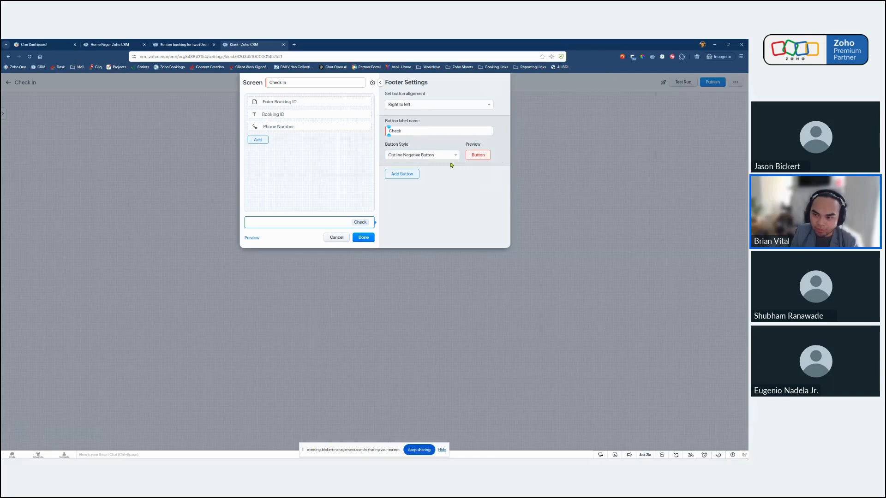
pyautogui.click(422, 155)
pyautogui.click(416, 166)
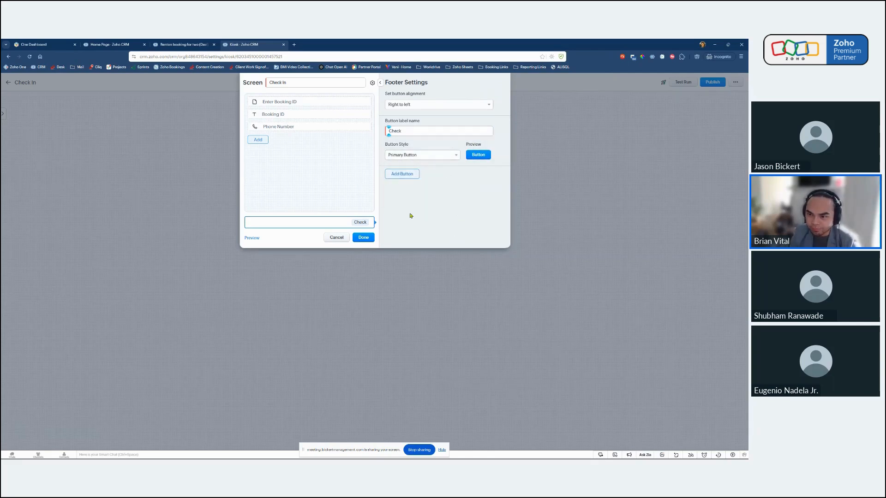
# Save the Check In screen and preview it from the kiosk flow.
pyautogui.click(371, 237)
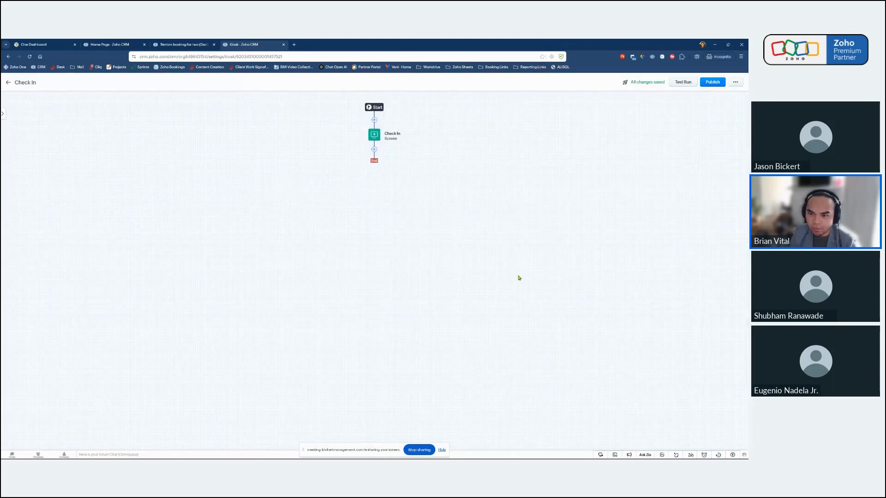
pyautogui.click(380, 139)
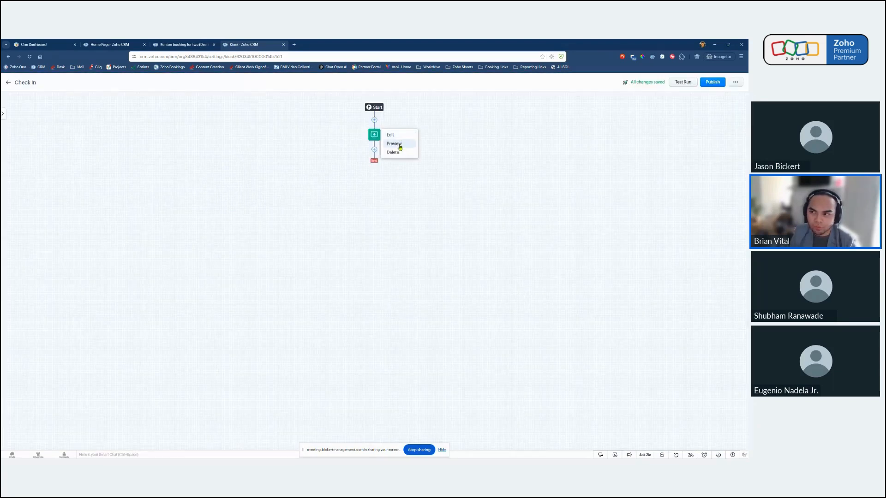
pyautogui.click(394, 143)
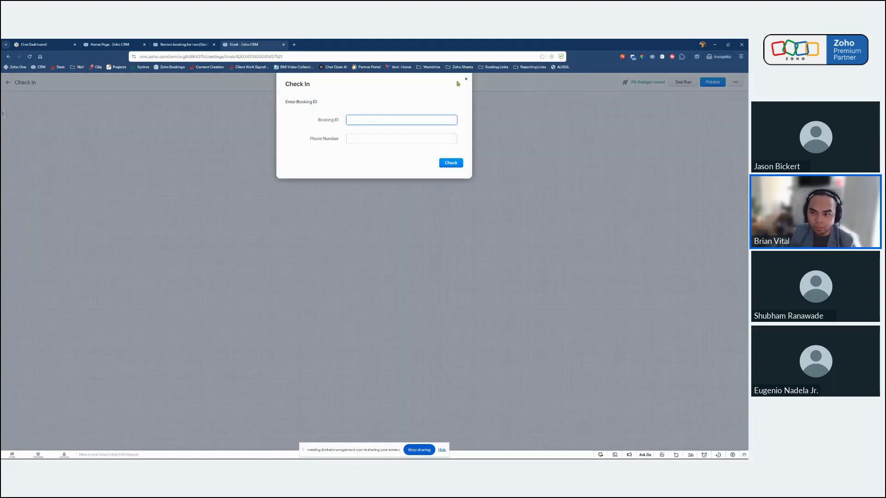
pyautogui.click(466, 80)
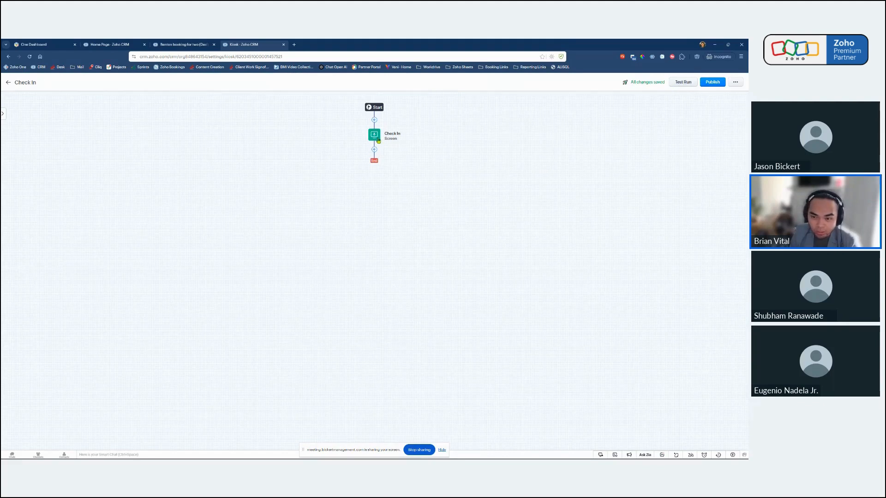
# Test-run the Check In kiosk by entering a sample booking ID and phone number and submitting the screen.
pyautogui.click(683, 83)
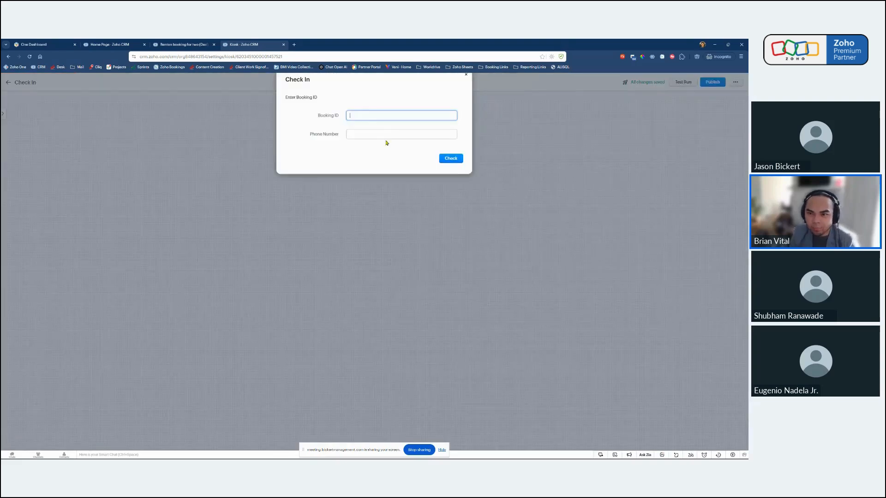
pyautogui.write('123456')
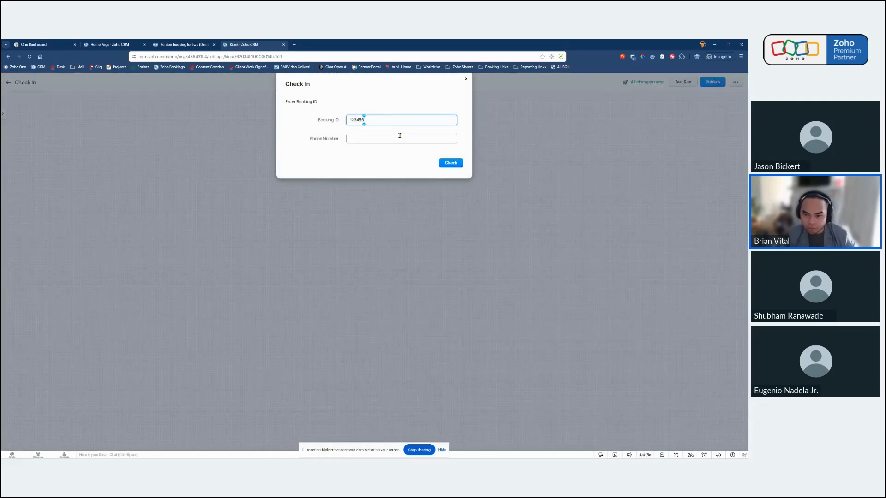
pyautogui.click(400, 138)
pyautogui.write('434241')
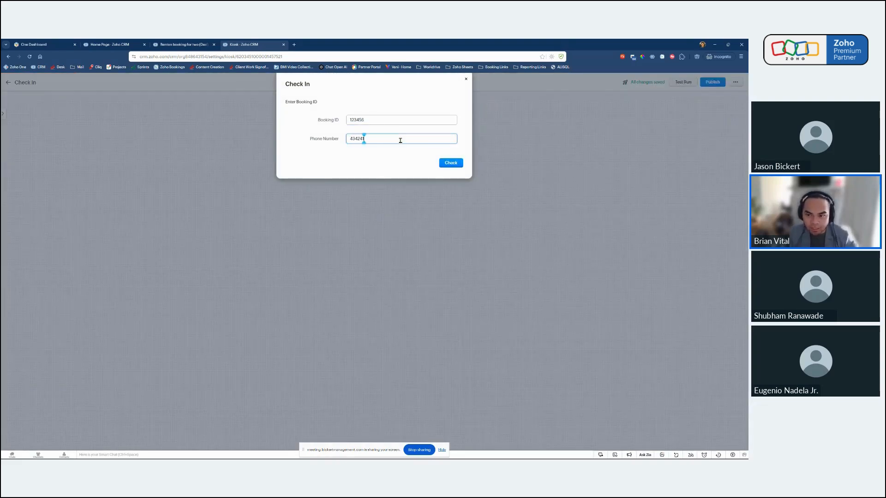
pyautogui.click(454, 165)
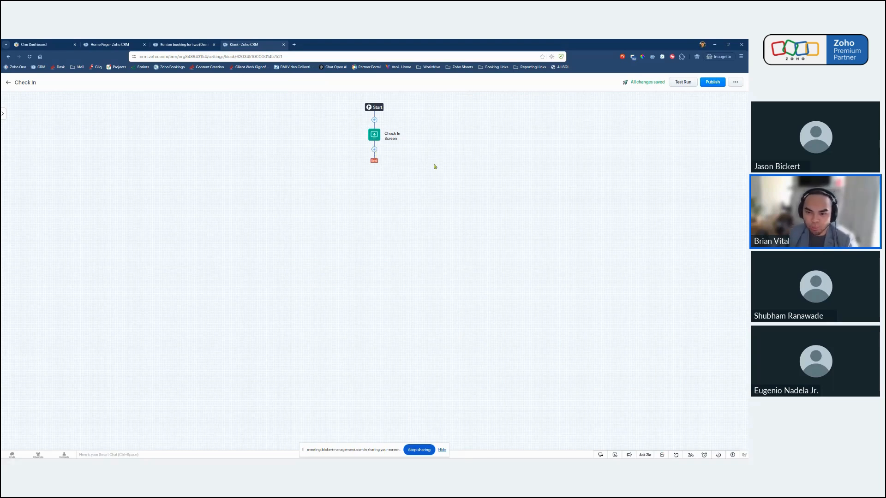
# Add a decision after the Check In screen and name it "Booking ID is Found".
pyautogui.click(375, 149)
pyautogui.moveTo(377, 176)
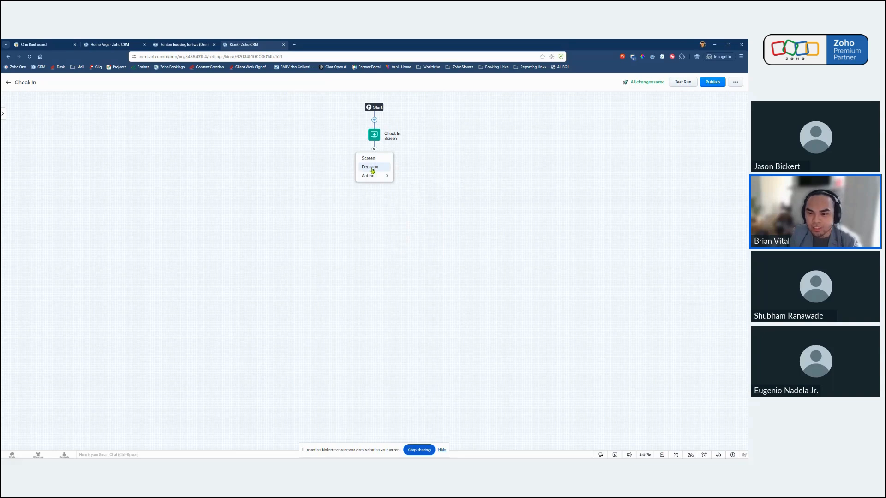
pyautogui.click(373, 170)
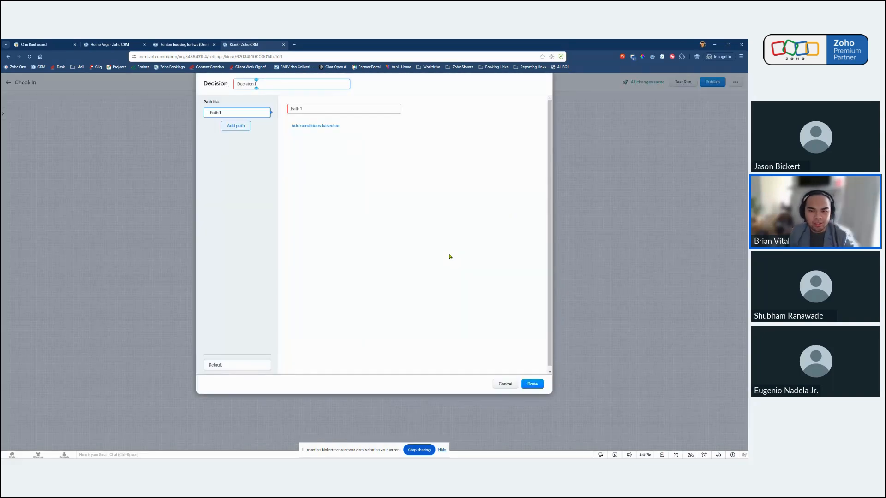
pyautogui.hotkey('ctrl', 'a')
pyautogui.write('B')
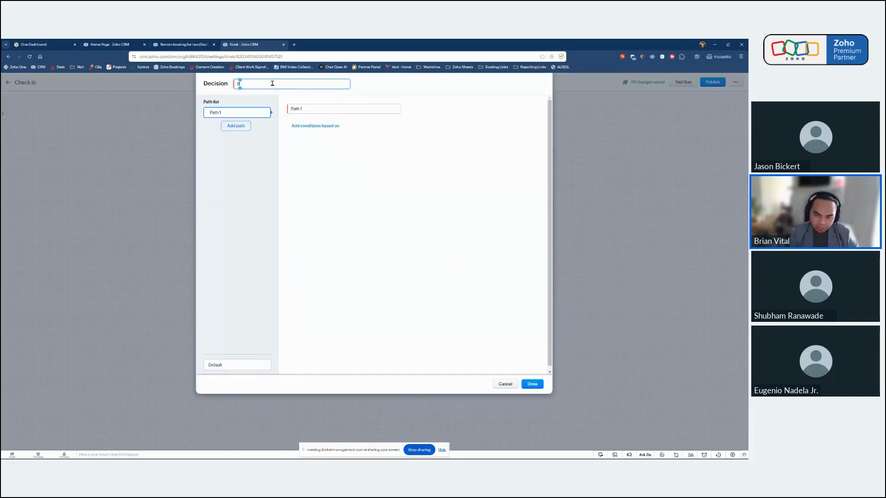
pyautogui.write('ooking ID is')
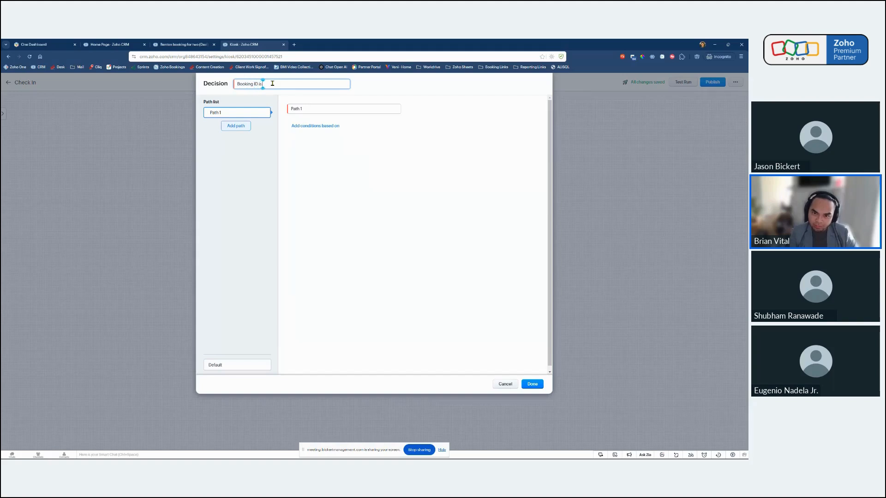
pyautogui.write(' found')
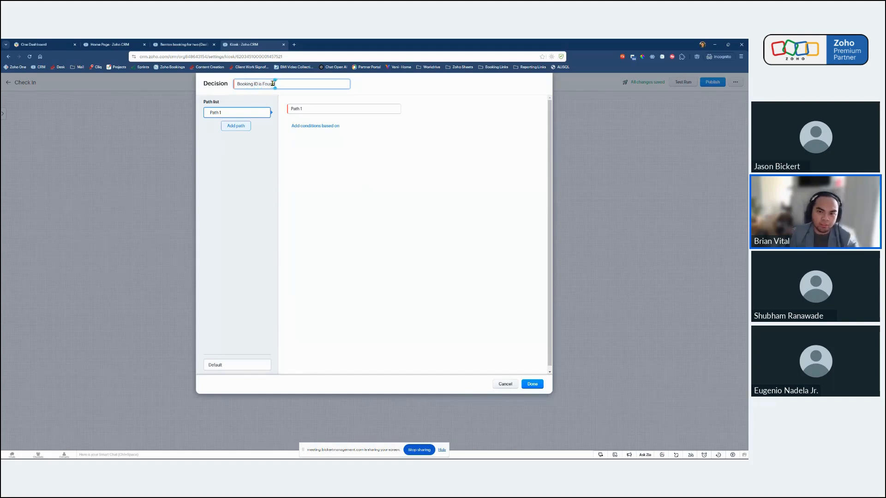
pyautogui.click(344, 172)
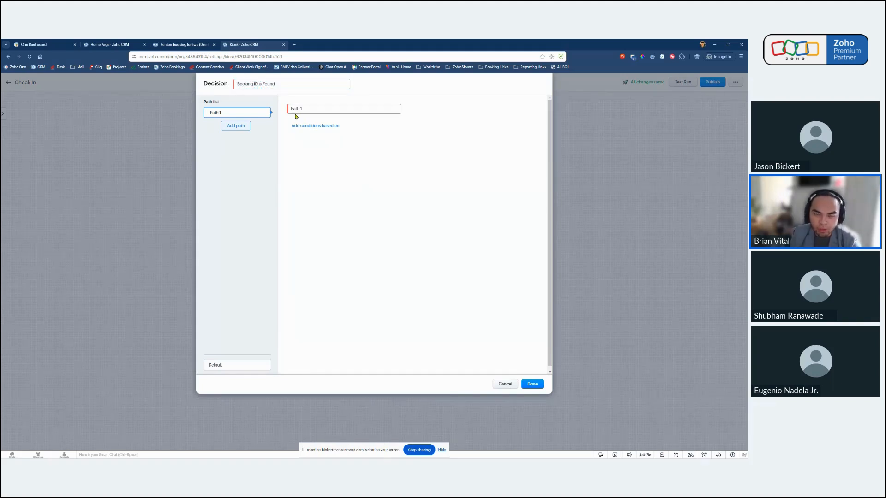
pyautogui.moveTo(204, 84); pyautogui.dragTo(216, 84)
# Rename the decision's first path to "Booking ID is found".
pyautogui.tripleClick(336, 107)
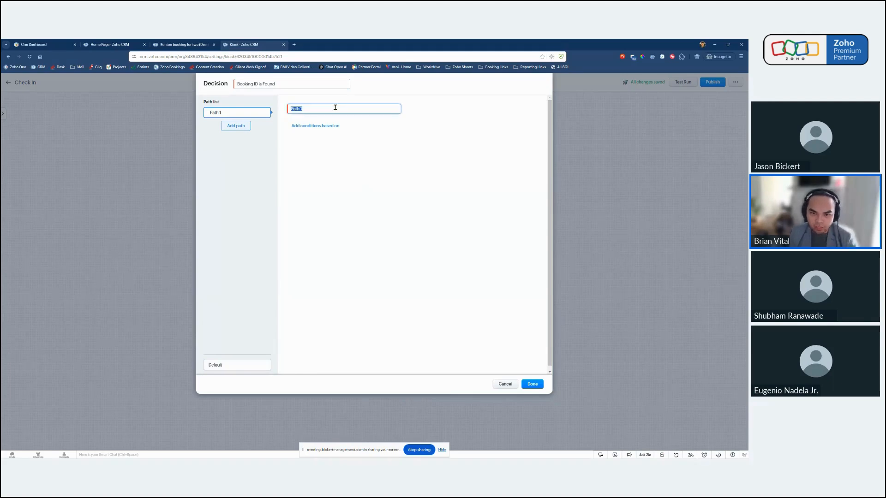
pyautogui.write('Booking')
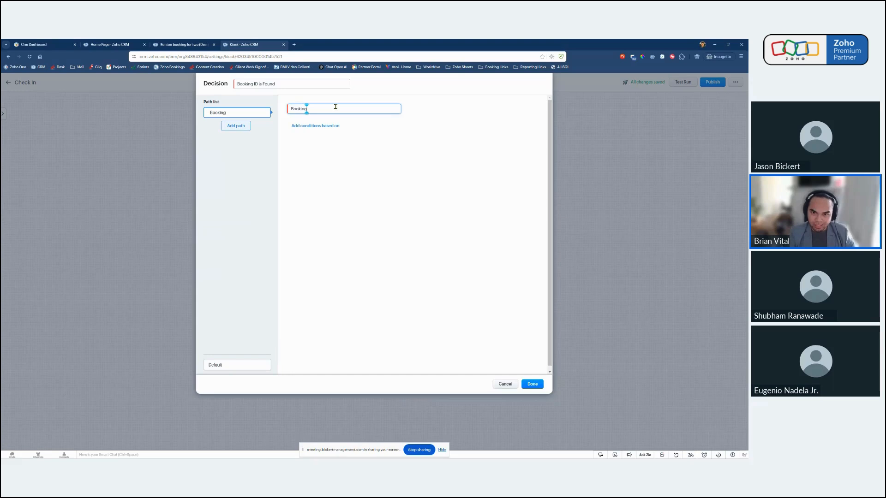
pyautogui.write(' ID')
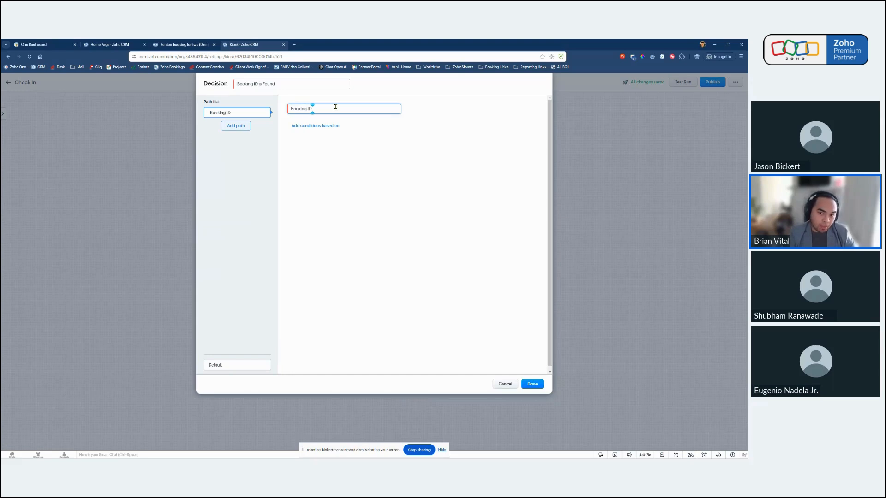
pyautogui.write(' is foun')
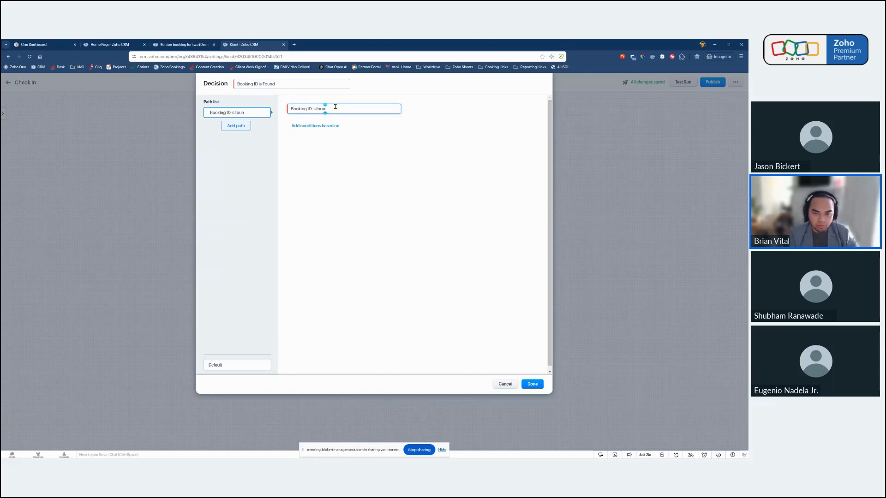
pyautogui.write('d')
pyautogui.click(343, 181)
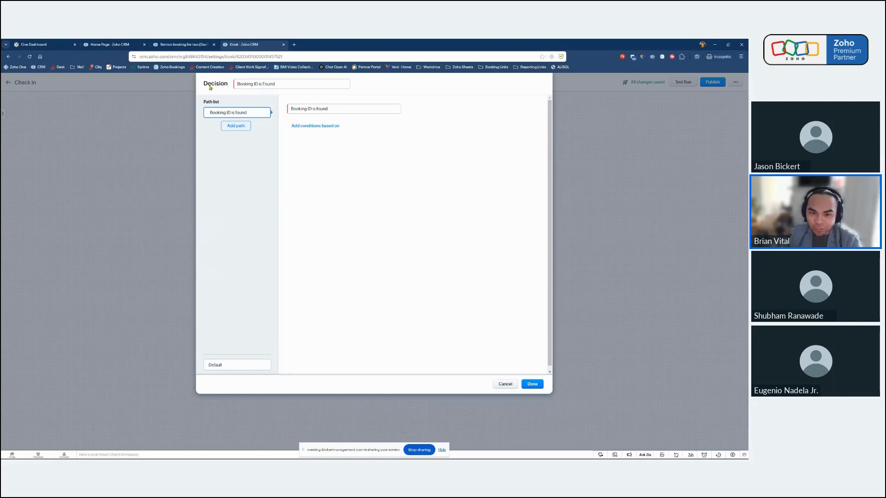
pyautogui.moveTo(208, 86); pyautogui.dragTo(229, 86)
pyautogui.click(465, 163)
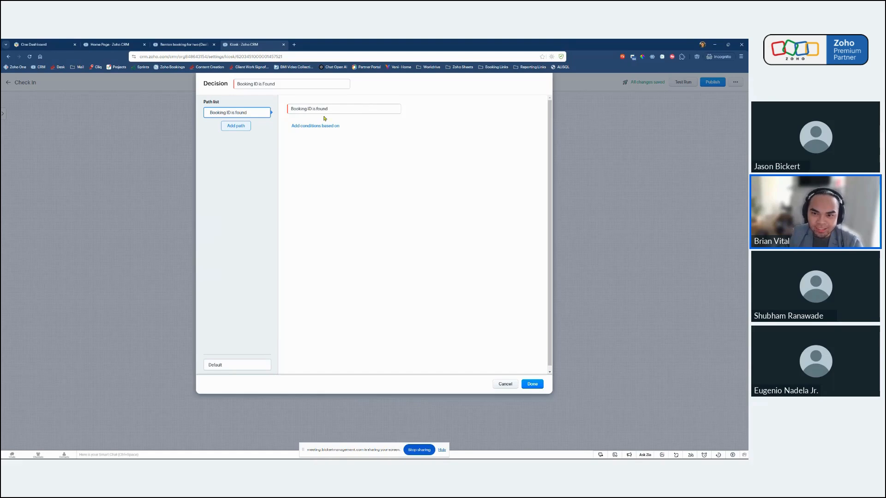
pyautogui.moveTo(337, 110); pyautogui.dragTo(291, 109)
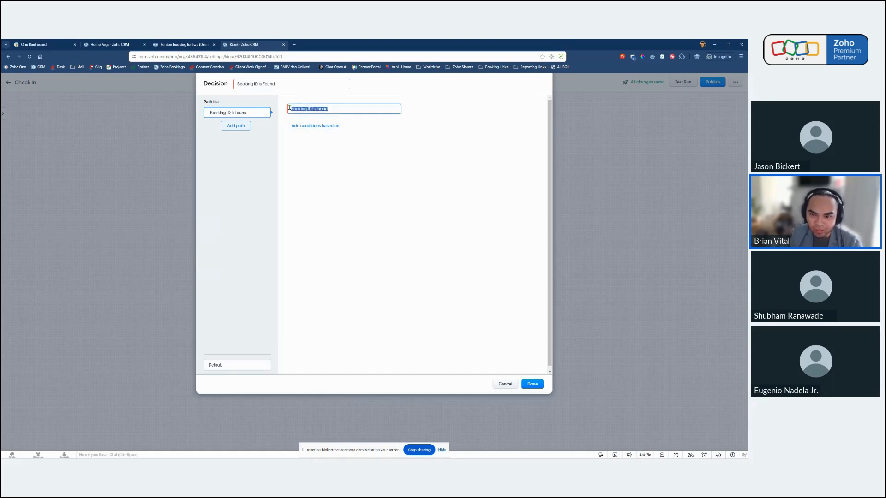
pyautogui.click(336, 109)
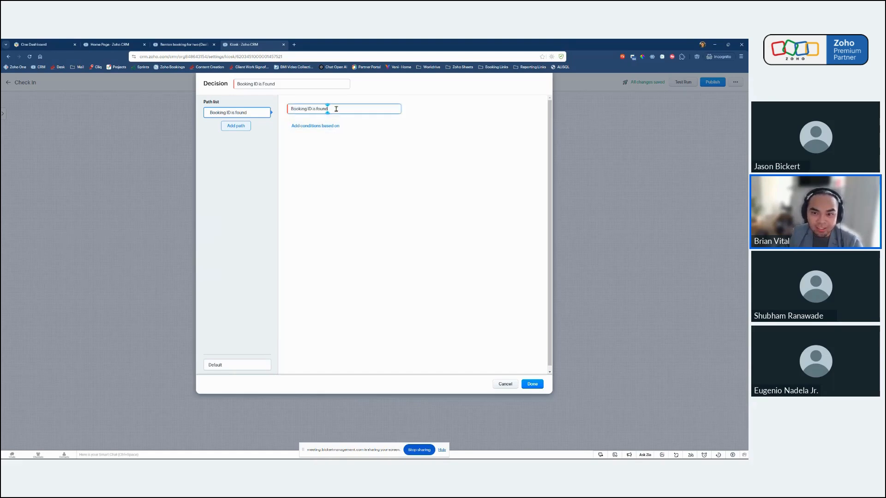
# Add a condition based on GetRecords to the path and start creating a new GetRecords for it.
pyautogui.click(314, 127)
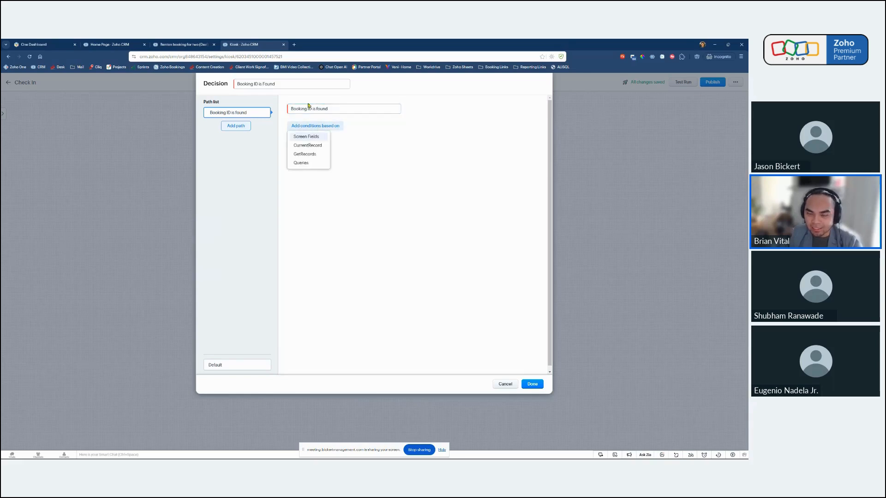
pyautogui.click(312, 159)
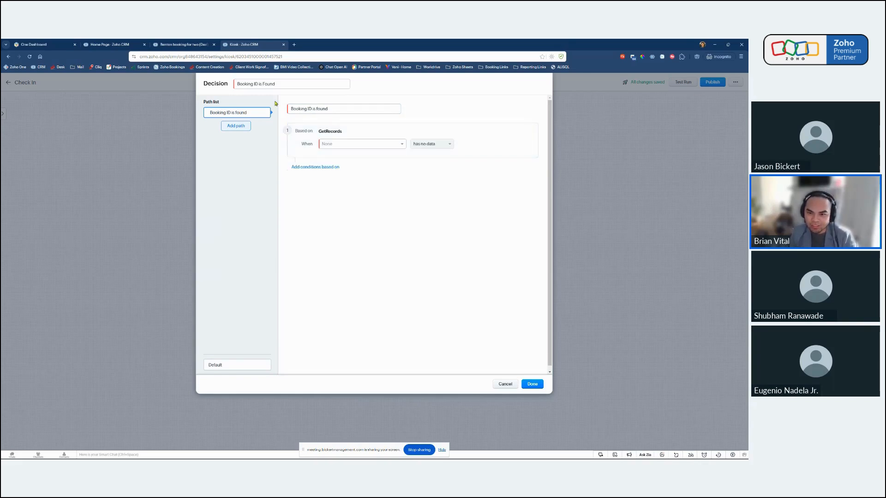
pyautogui.click(368, 143)
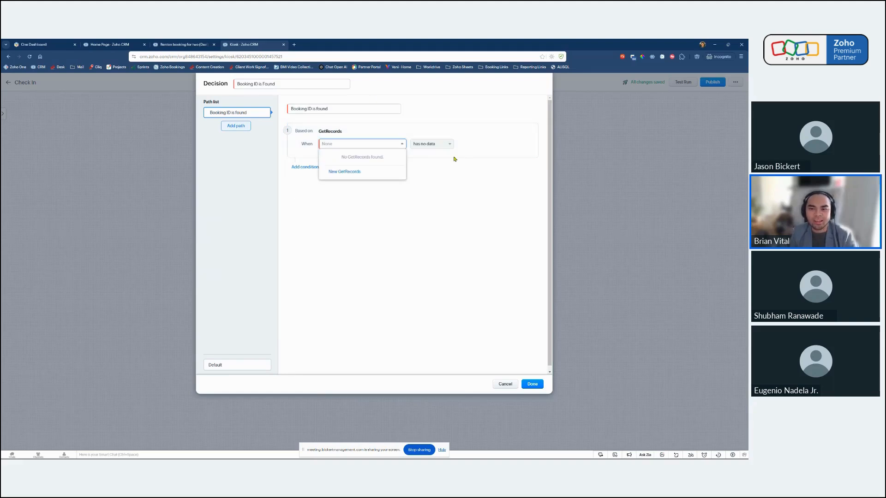
pyautogui.click(347, 176)
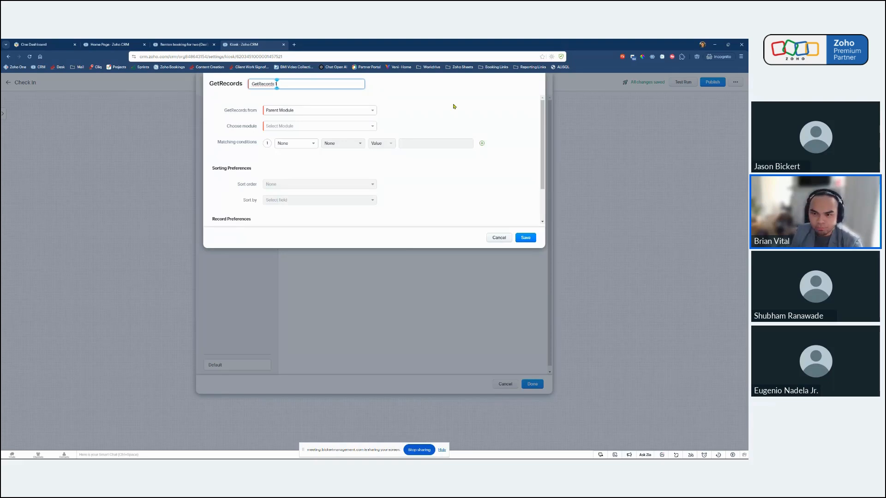
# Name the new GetRecords "Get record of Booking ID".
pyautogui.tripleClick(297, 81)
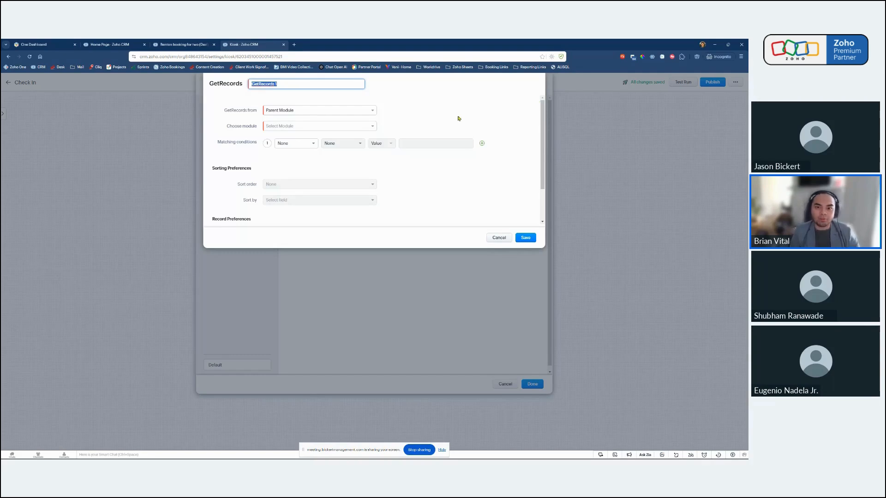
pyautogui.click(304, 84)
pyautogui.tripleClick(305, 84)
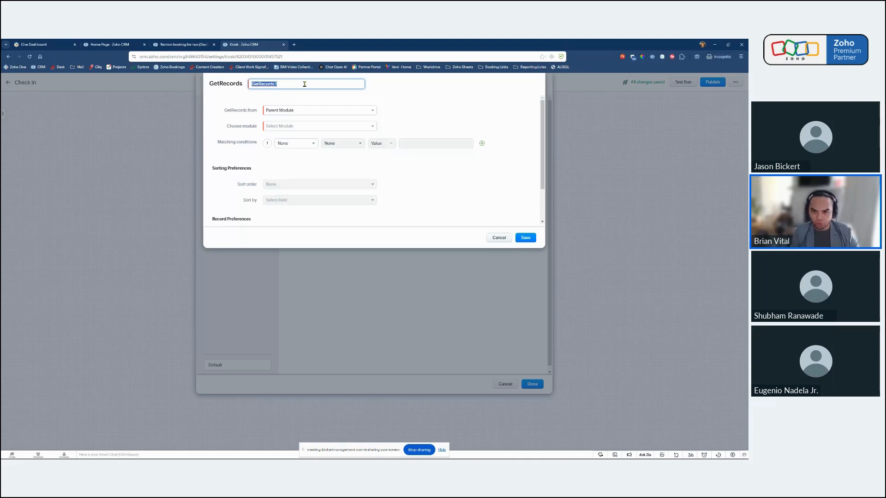
pyautogui.write('Get')
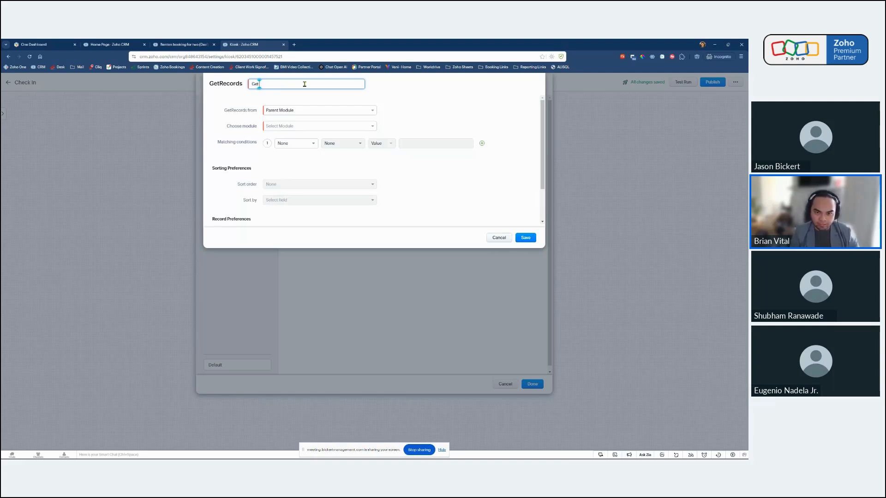
pyautogui.write(' Dea')
pyautogui.press('BackSpace')
pyautogui.press('BackSpace')
pyautogui.press('BackSpace')
pyautogui.press('BackSpace')
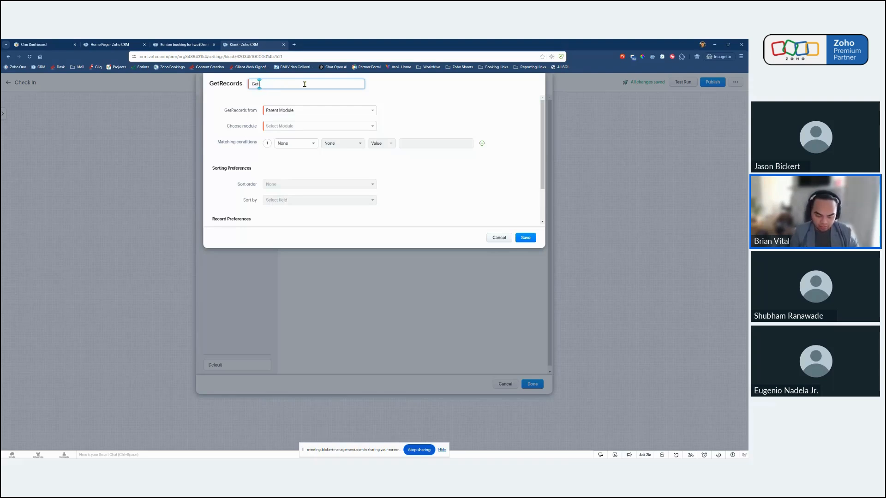
pyautogui.write('rec')
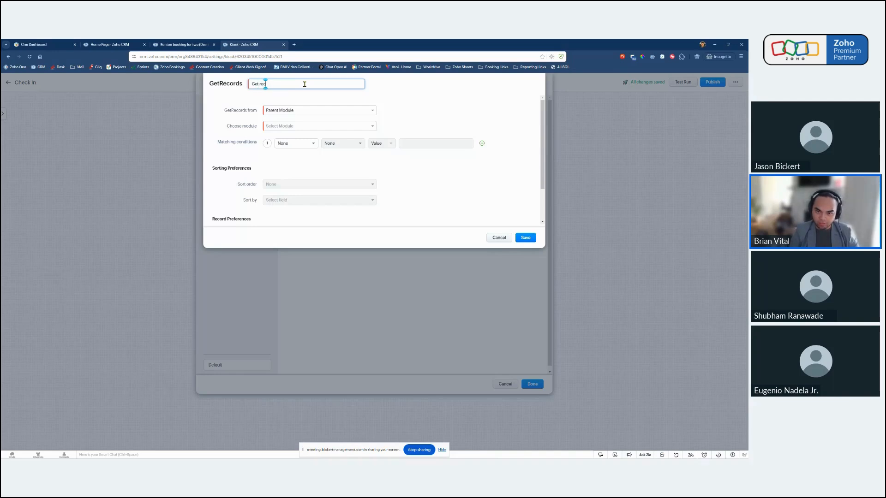
pyautogui.write('ord of Booking ID')
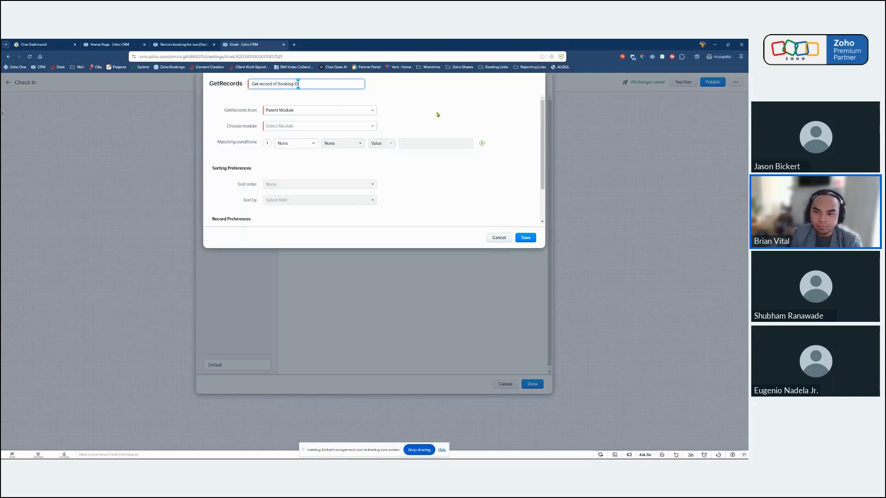
pyautogui.click(380, 106)
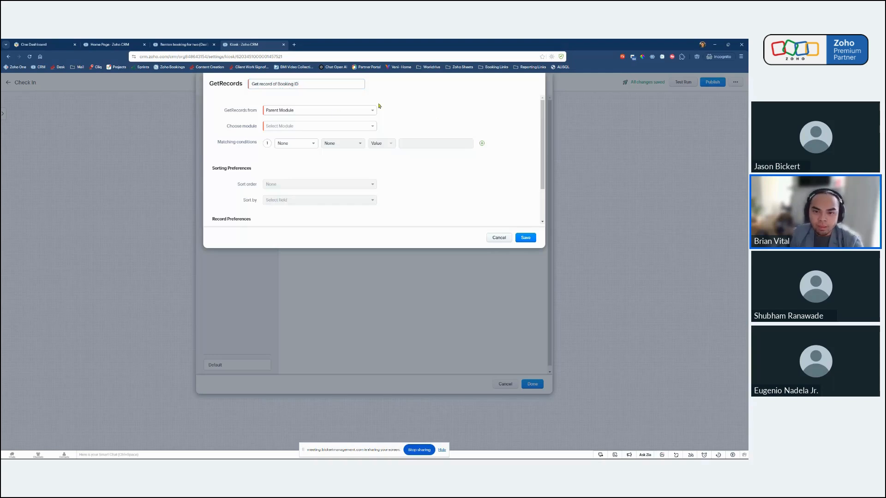
# Look through the modules offered for the parent source, and set the GetRecords source to Child Module.
pyautogui.click(331, 112)
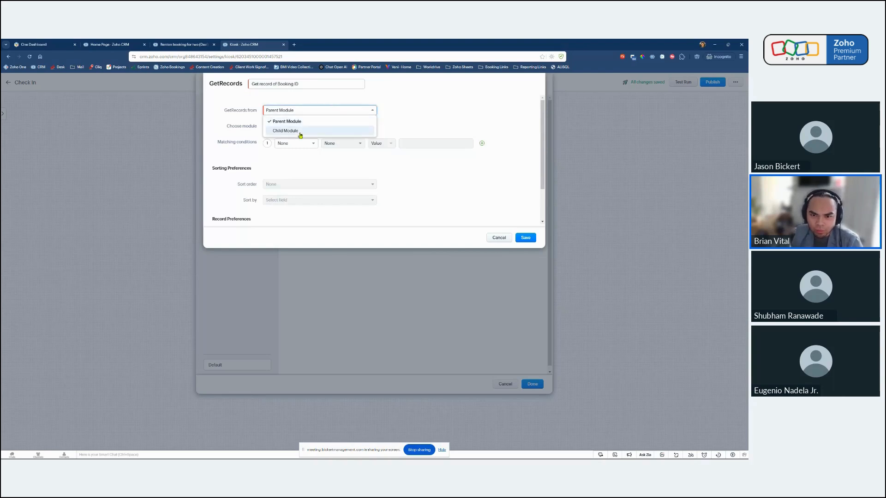
pyautogui.click(350, 111)
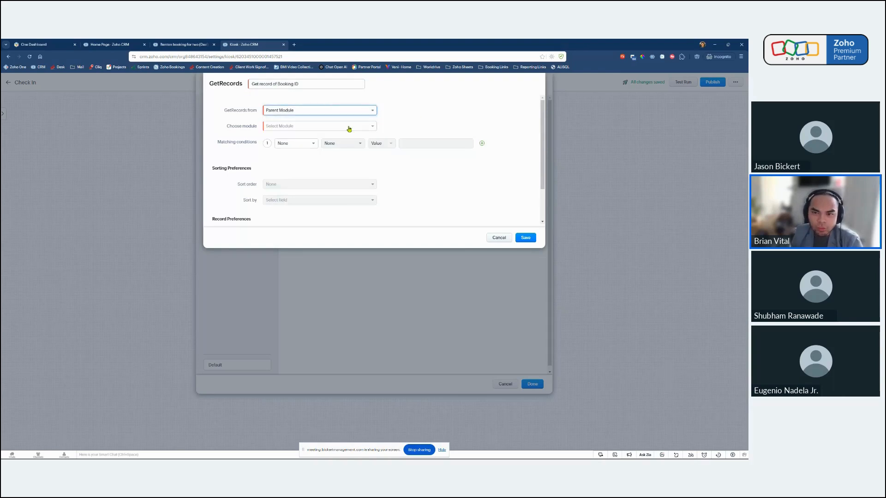
pyautogui.click(298, 127)
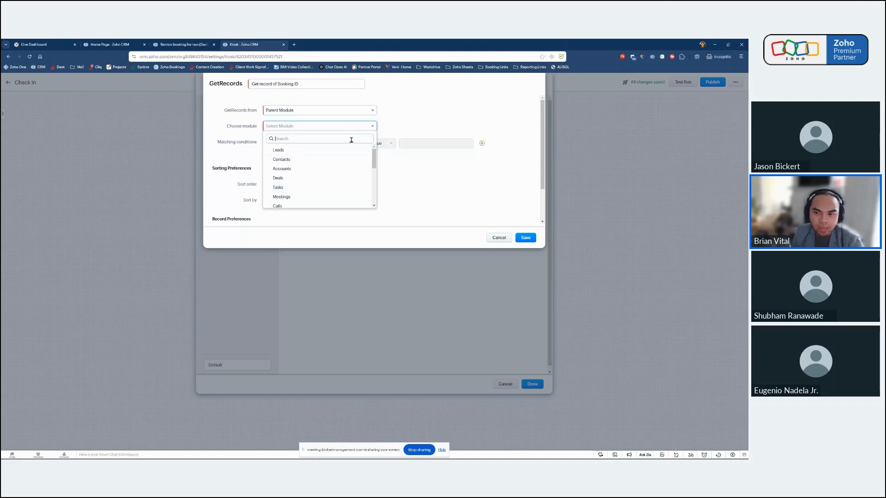
pyautogui.click(420, 119)
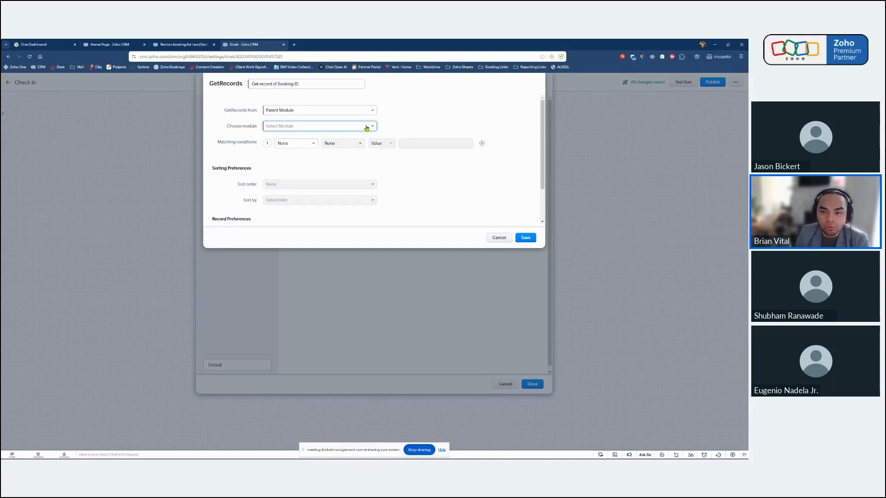
pyautogui.click(312, 113)
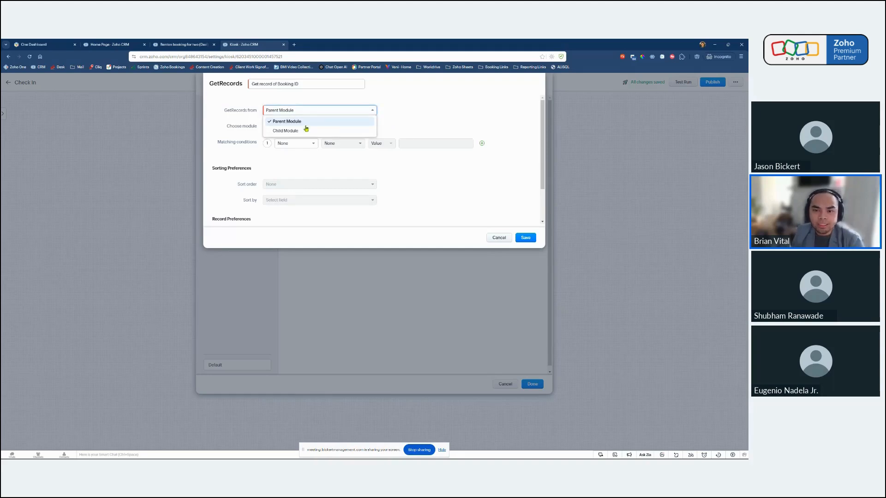
pyautogui.click(298, 131)
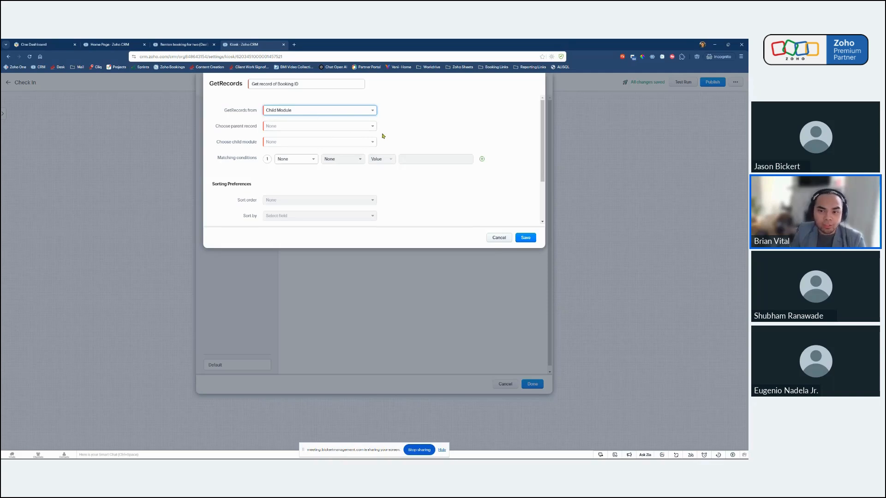
# Switch the GetRecords source to Parent Module and choose Deals as its module.
pyautogui.click(332, 114)
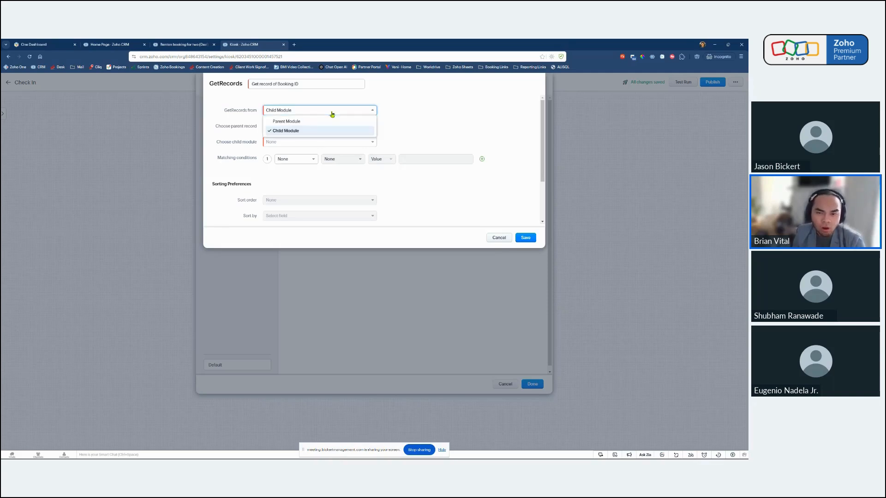
pyautogui.click(288, 121)
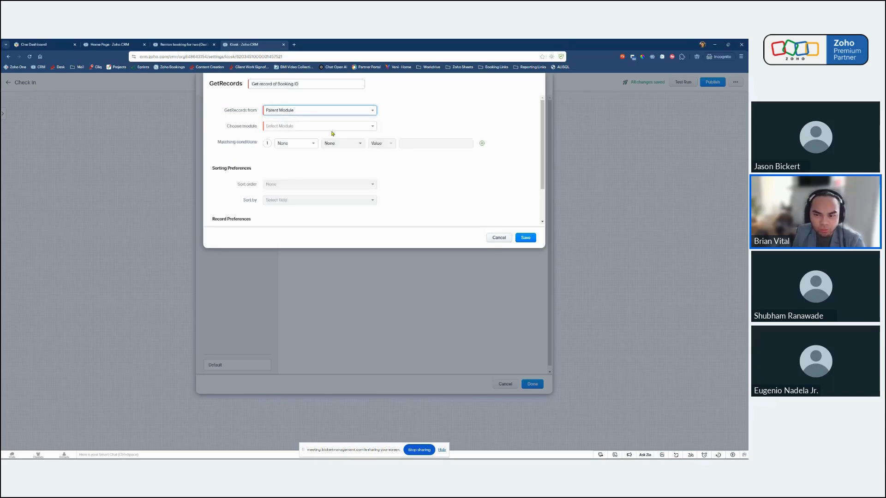
pyautogui.click(324, 129)
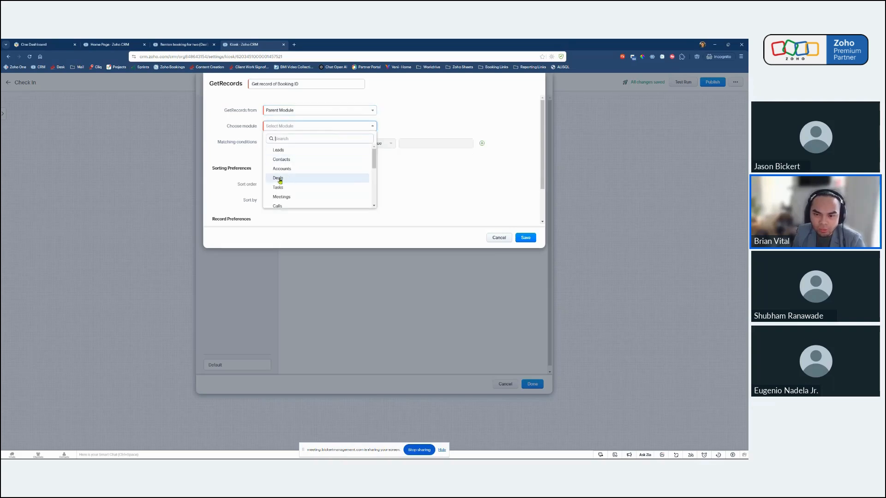
pyautogui.click(280, 182)
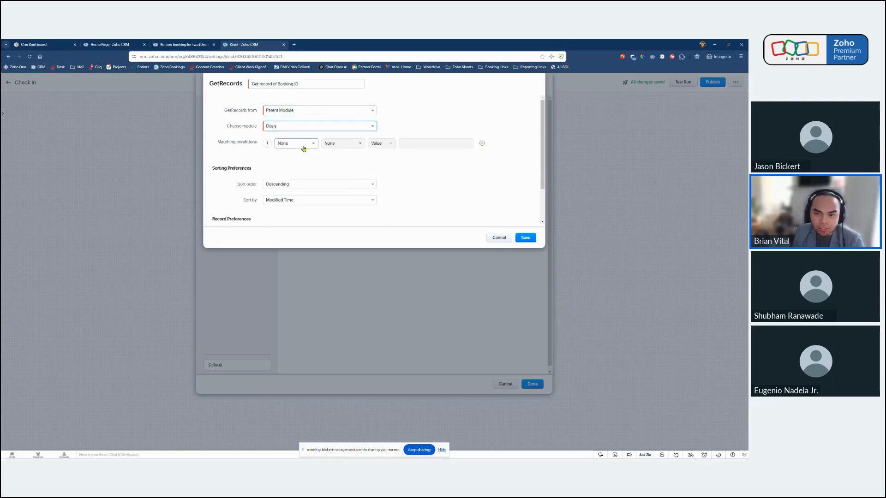
# Start the first matching condition with the Booking ID field and the operator "is".
pyautogui.click(304, 148)
pyautogui.write('book')
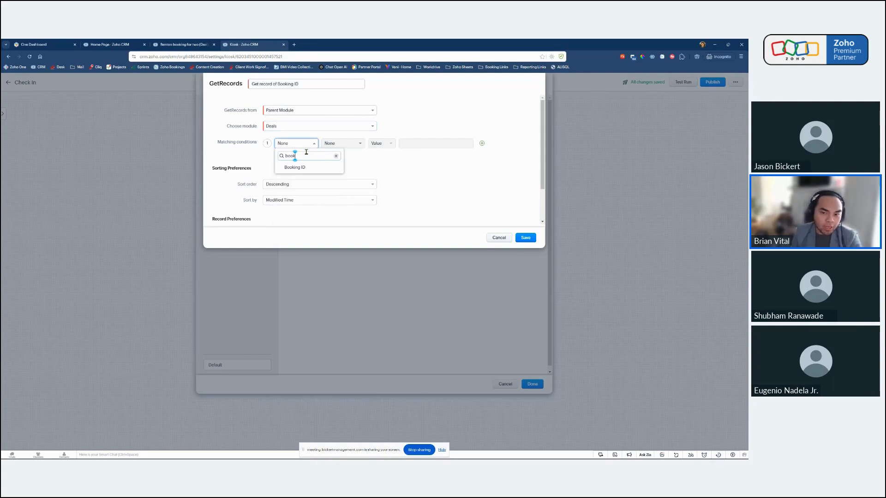
pyautogui.click(299, 169)
pyautogui.click(351, 147)
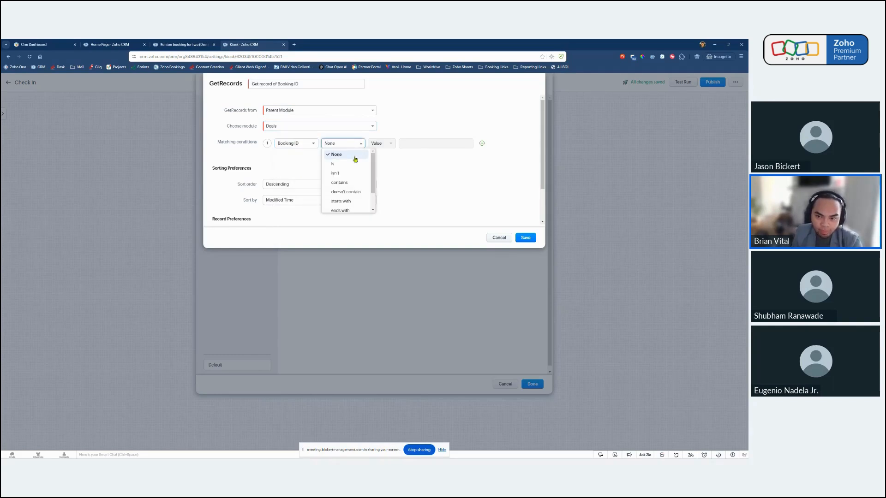
pyautogui.click(352, 162)
# Compare the condition against a field instead of a value, using Check In > Booking ID.
pyautogui.click(381, 144)
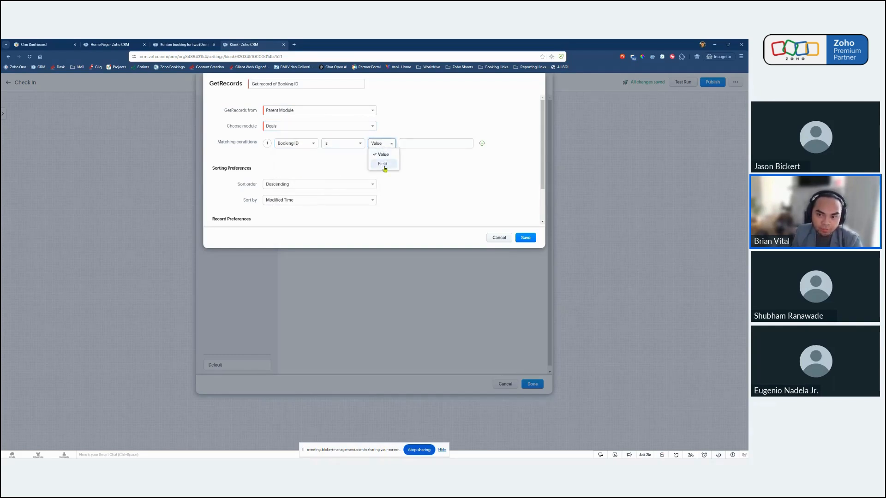
pyautogui.click(384, 166)
pyautogui.click(381, 144)
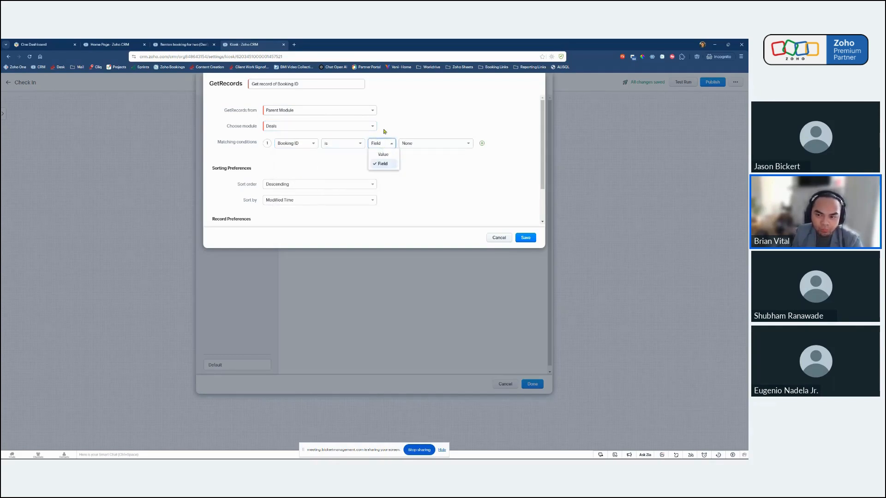
pyautogui.click(385, 157)
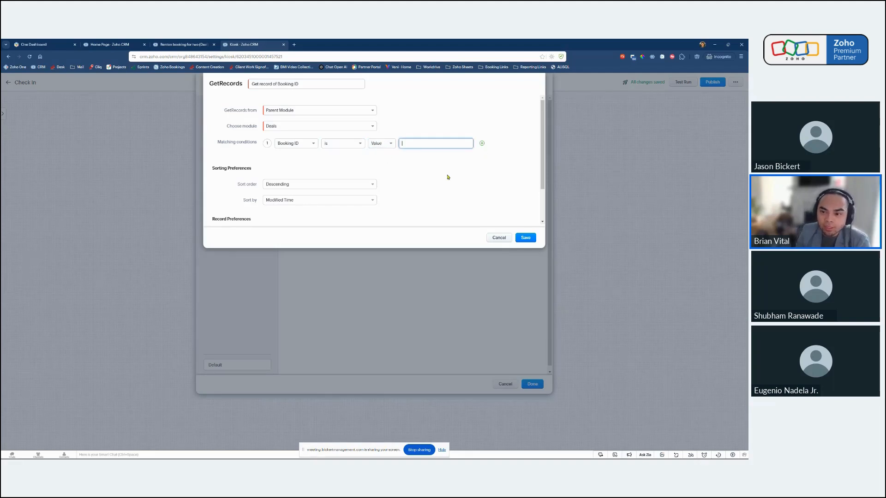
pyautogui.click(386, 149)
pyautogui.click(386, 164)
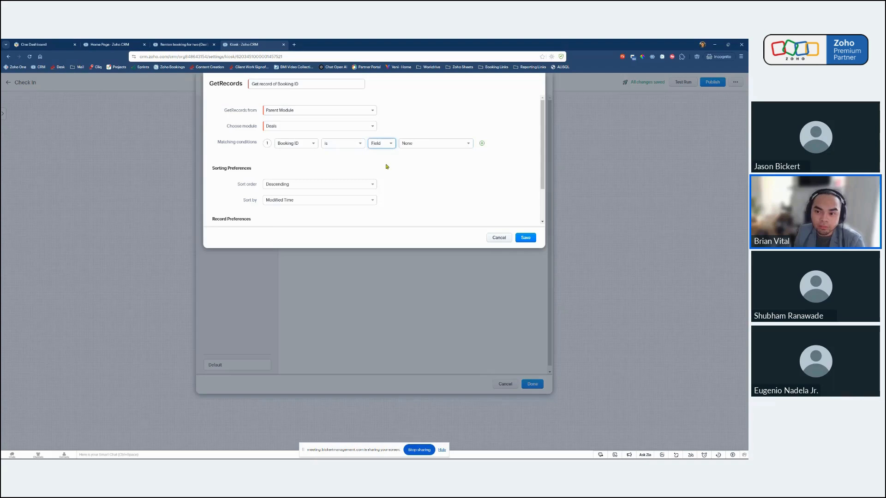
pyautogui.click(423, 147)
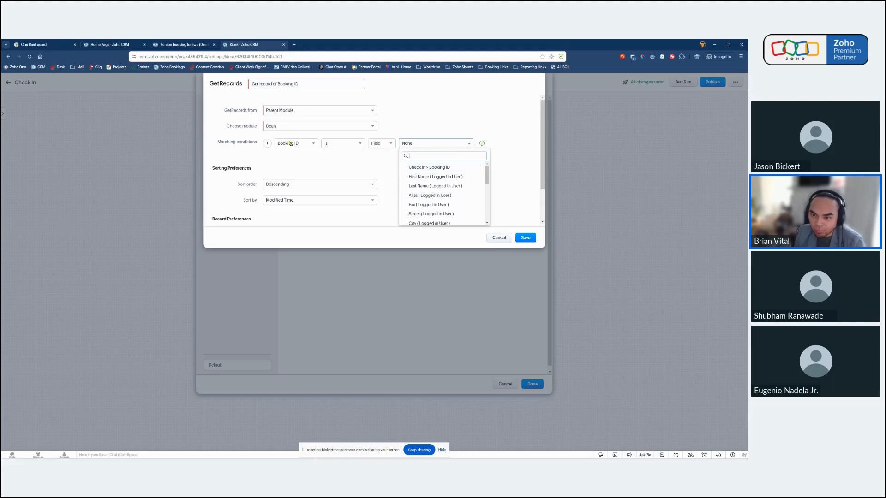
pyautogui.click(432, 169)
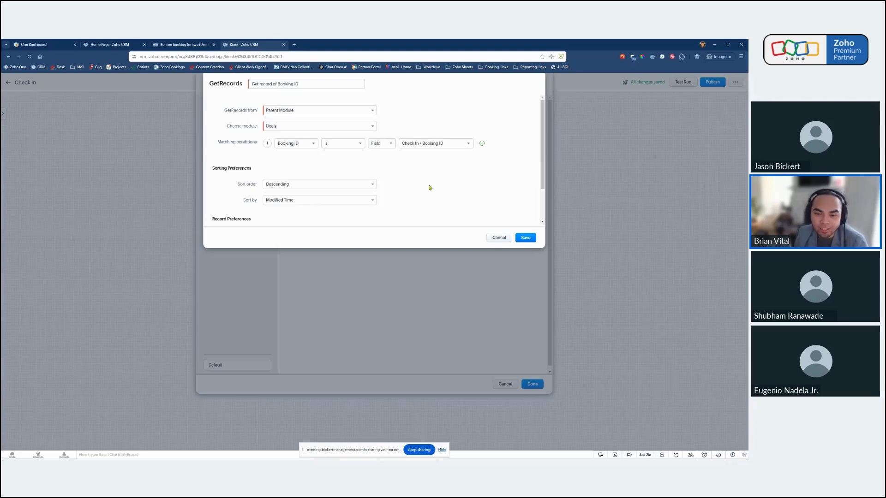
# Examine the sort order choices, the matching condition and the options for how many records to fetch.
pyautogui.scroll(-1, 415, 191)
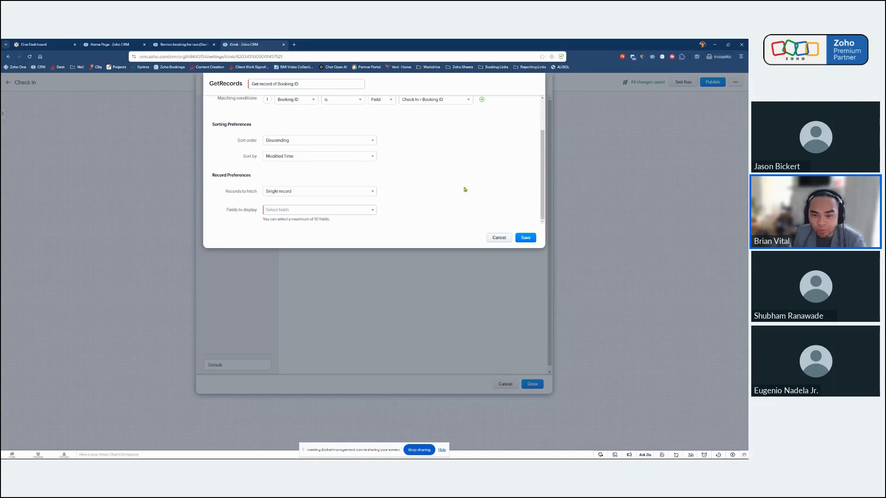
pyautogui.click(322, 141)
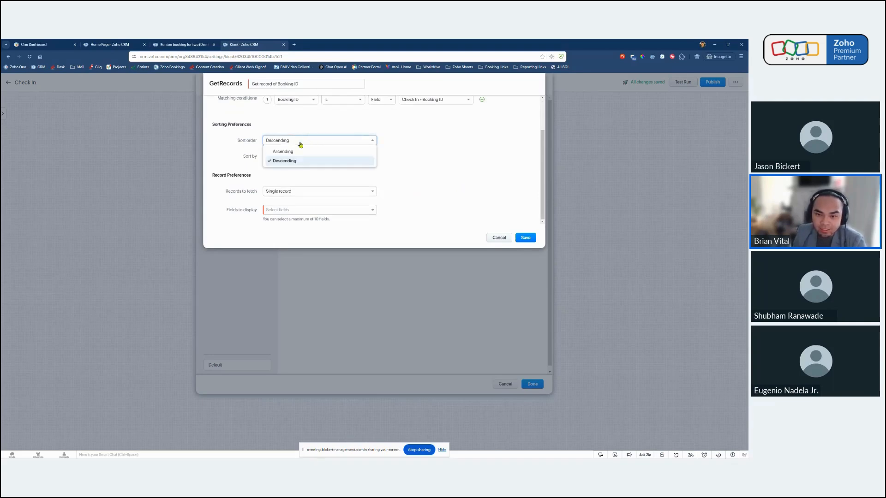
pyautogui.click(444, 137)
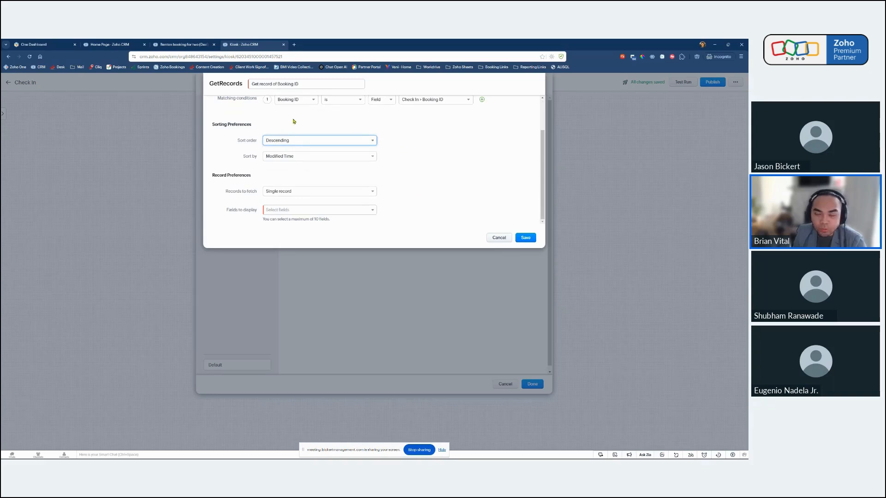
pyautogui.scroll(2, 478, 190)
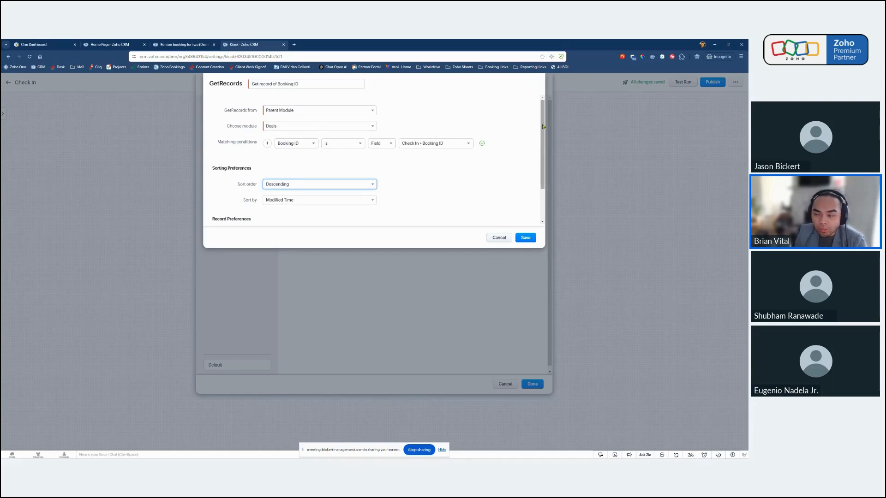
pyautogui.moveTo(542, 126); pyautogui.dragTo(543, 158)
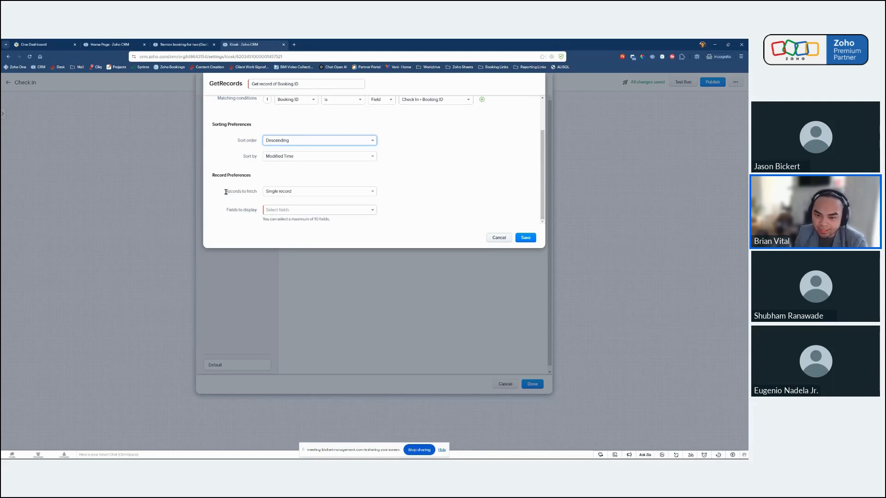
pyautogui.moveTo(226, 191); pyautogui.dragTo(257, 191)
pyautogui.click(260, 210)
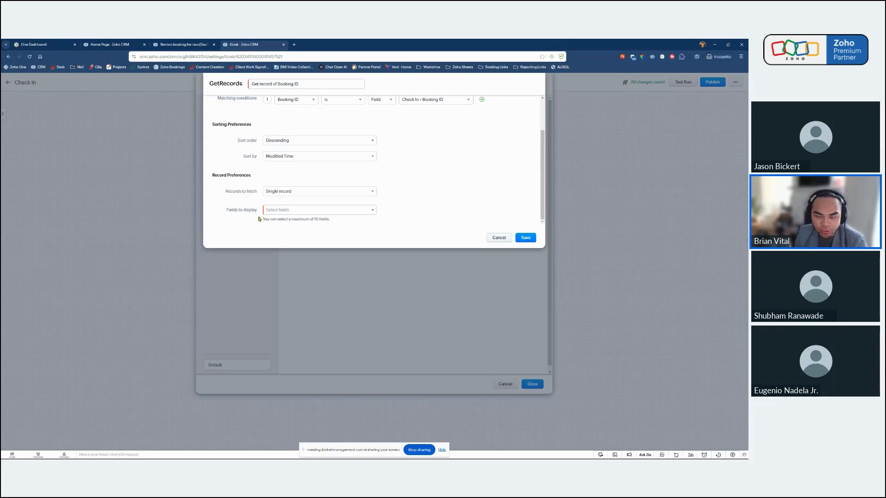
pyautogui.click(325, 193)
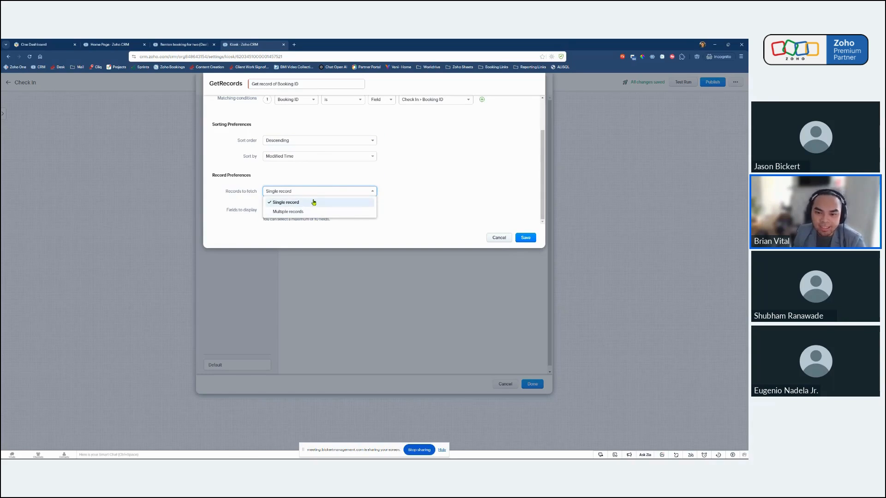
pyautogui.click(435, 181)
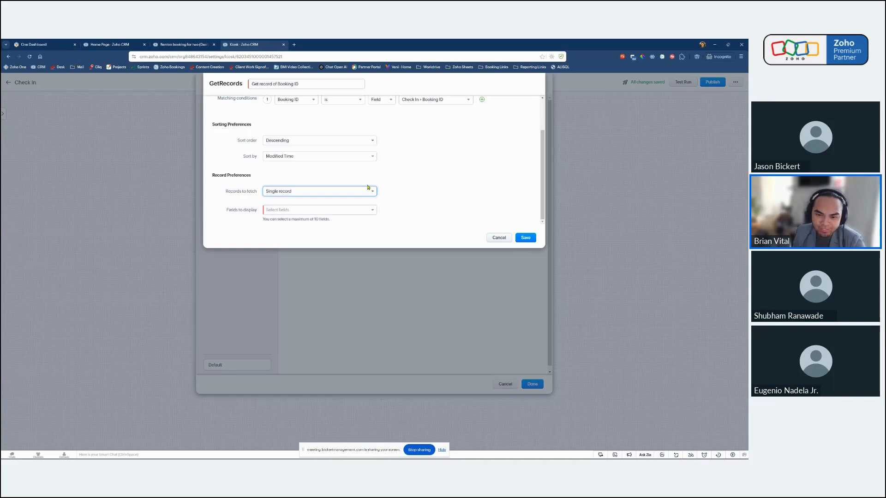
# Add Deal Name and Contact Name to the fields to display.
pyautogui.click(315, 213)
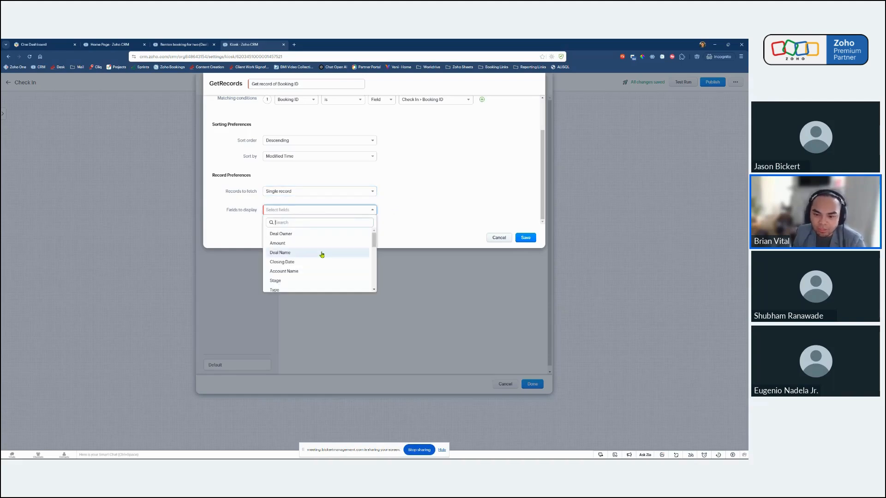
pyautogui.click(298, 253)
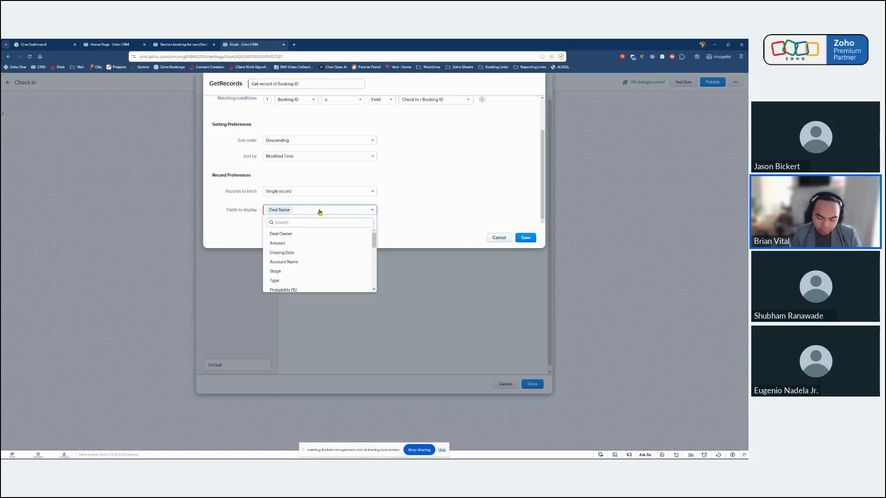
pyautogui.write('contact')
pyautogui.click(311, 239)
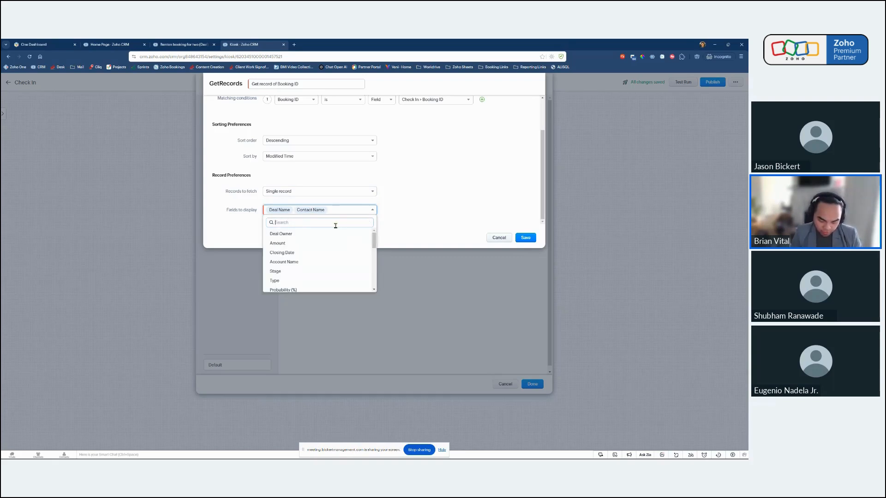
# Add No of guests and Date to the fields to display.
pyautogui.write('num')
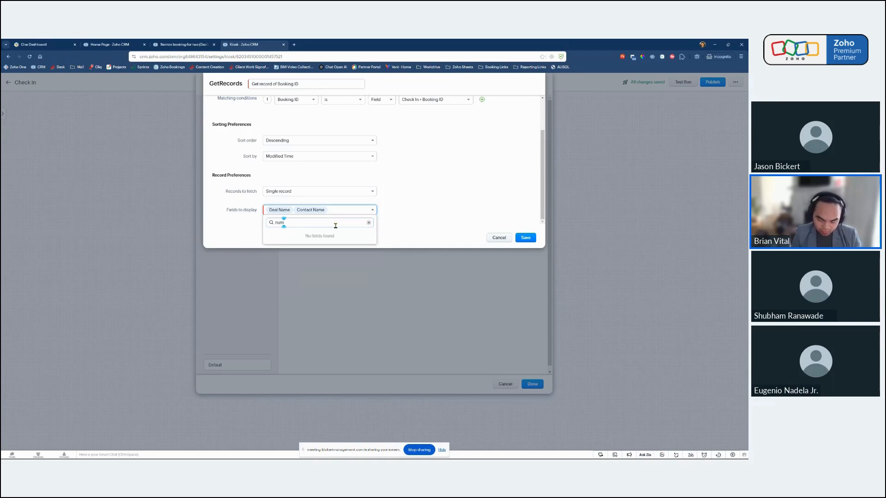
pyautogui.press('BackSpace')
pyautogui.press('BackSpace')
pyautogui.press('BackSpace')
pyautogui.write('no')
pyautogui.click(323, 235)
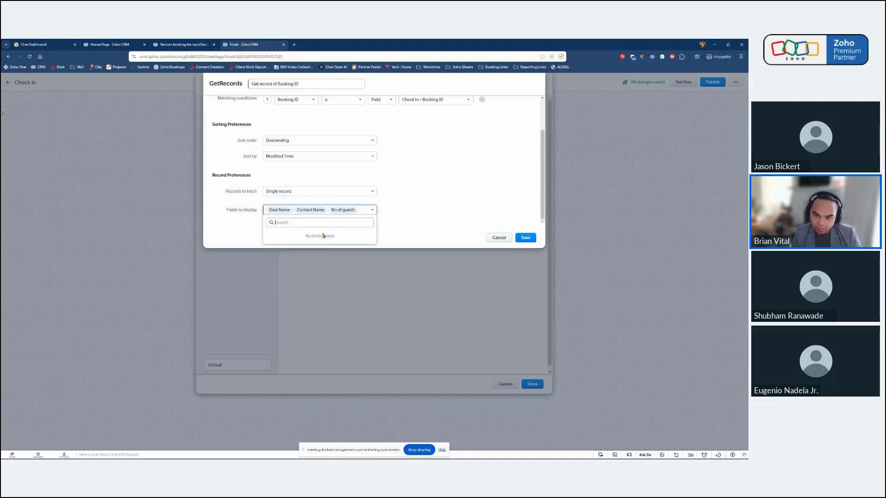
pyautogui.write('date')
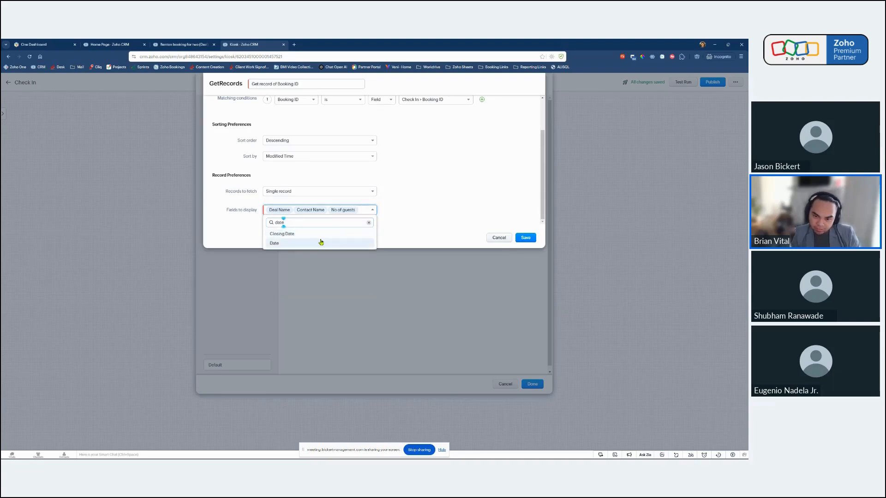
pyautogui.click(320, 243)
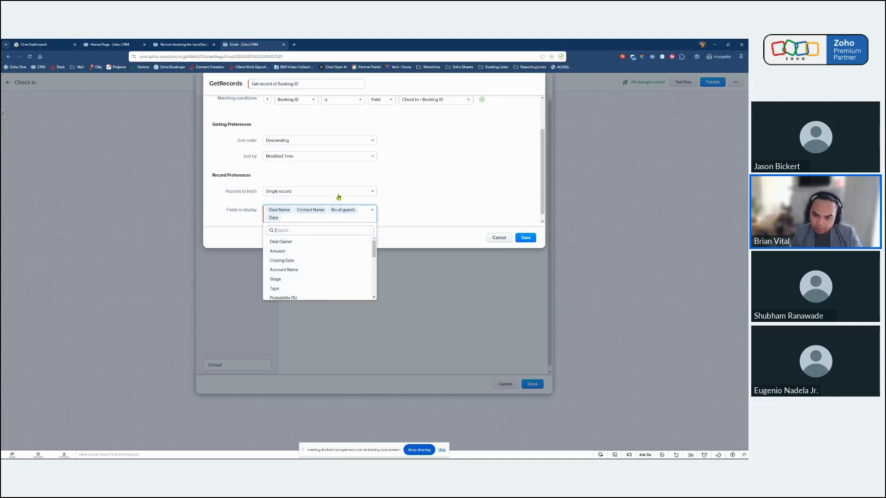
# Add Booking ID and Phone to the fields to display.
pyautogui.scroll(-5, 327, 258)
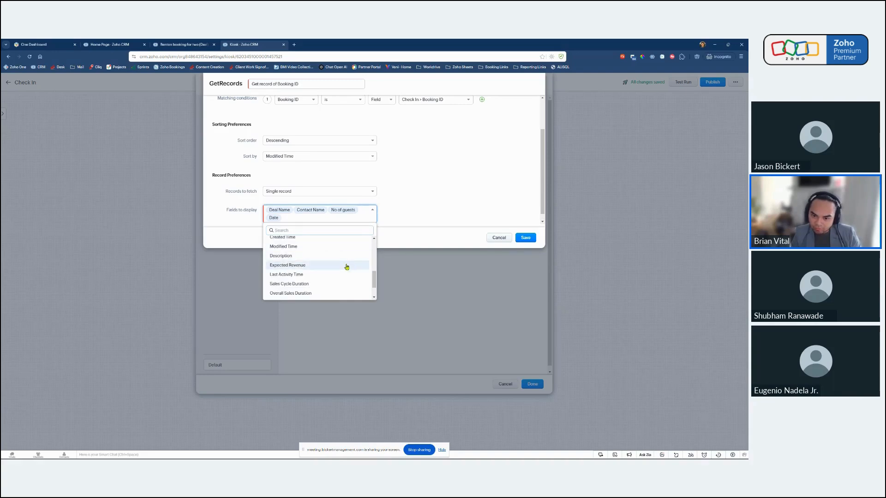
pyautogui.scroll(-2, 347, 267)
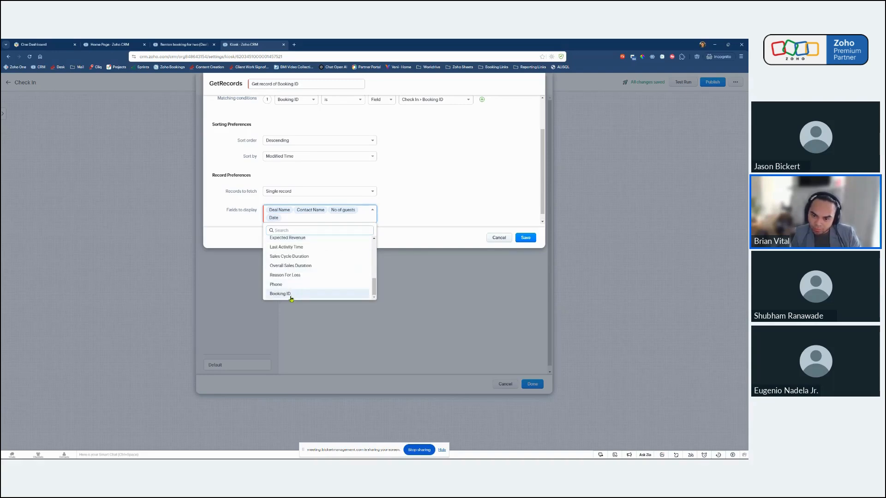
pyautogui.click(291, 295)
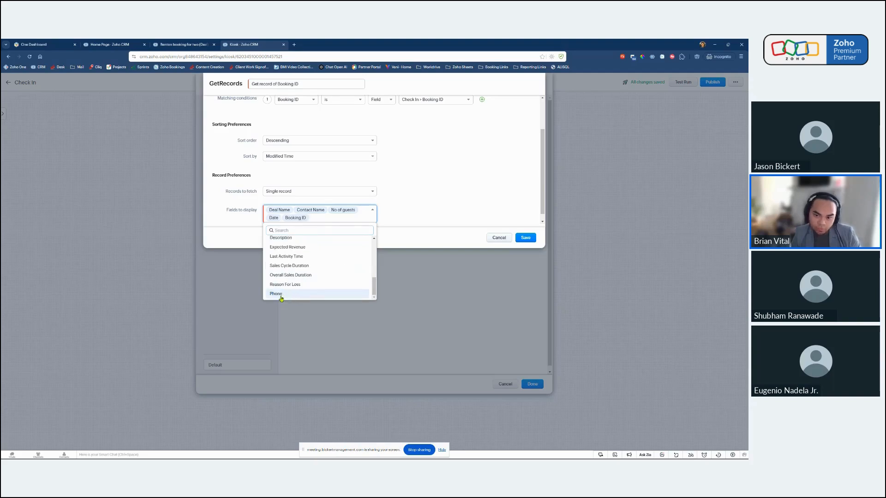
pyautogui.click(279, 295)
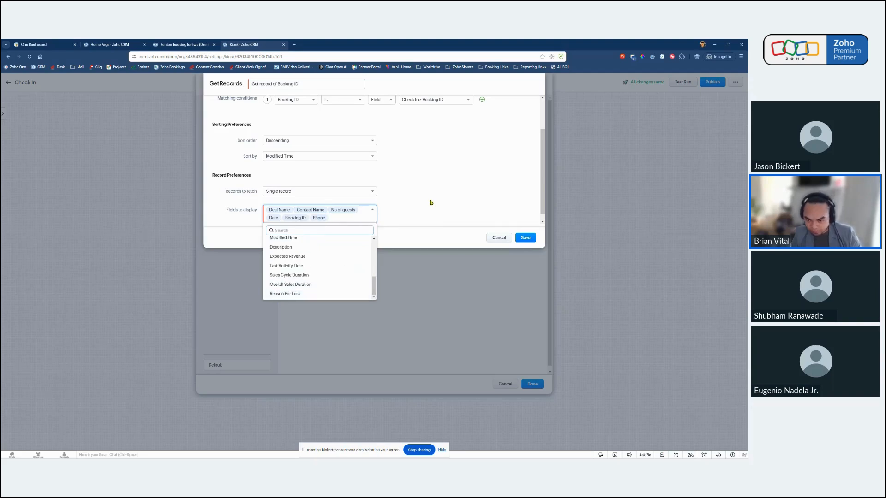
pyautogui.click(434, 217)
# Review the whole GetRecords configuration and save it for the decision path's condition.
pyautogui.scroll(2, 427, 221)
pyautogui.scroll(-3, 427, 221)
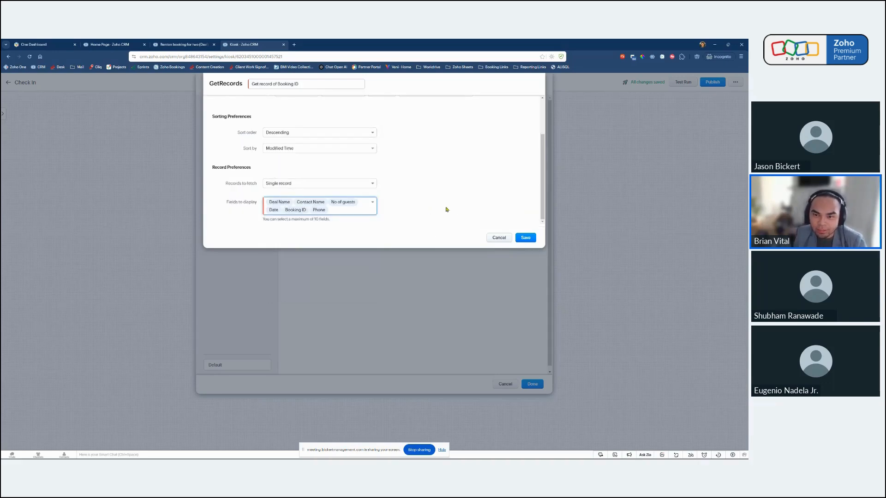
pyautogui.scroll(2, 446, 210)
pyautogui.scroll(-1, 472, 192)
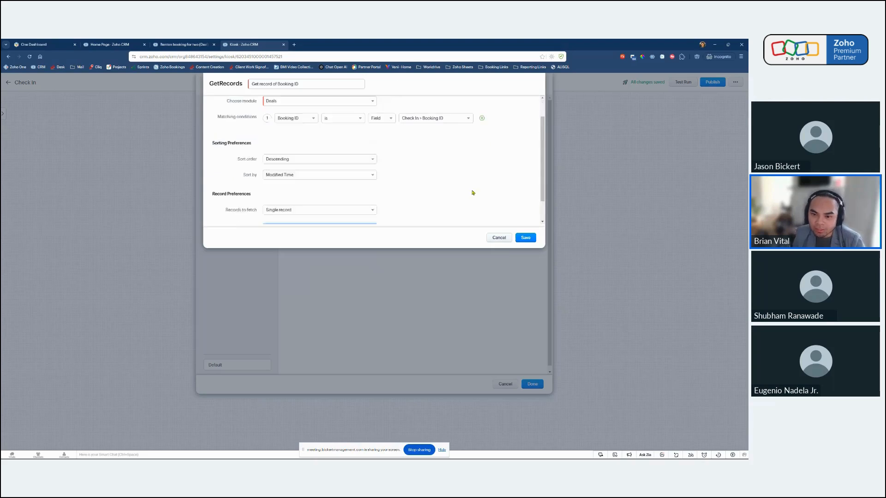
pyautogui.scroll(-1, 471, 196)
pyautogui.scroll(1, 467, 201)
pyautogui.scroll(-1, 467, 202)
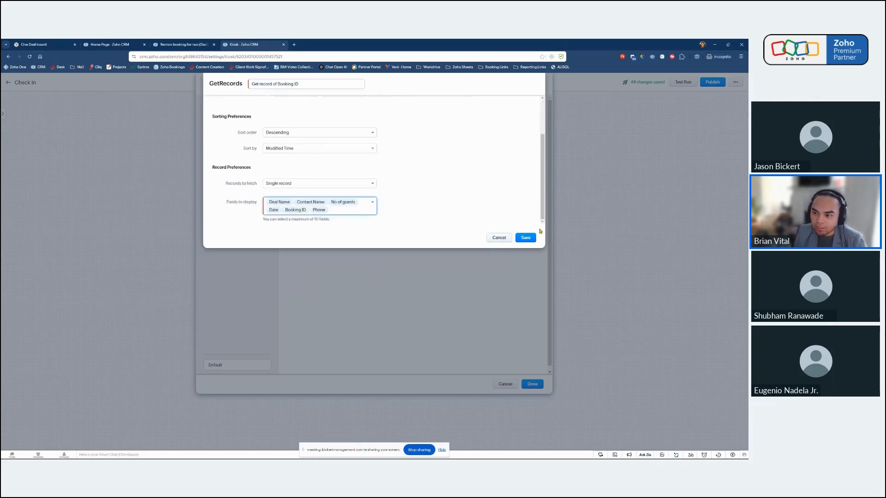
pyautogui.click(526, 238)
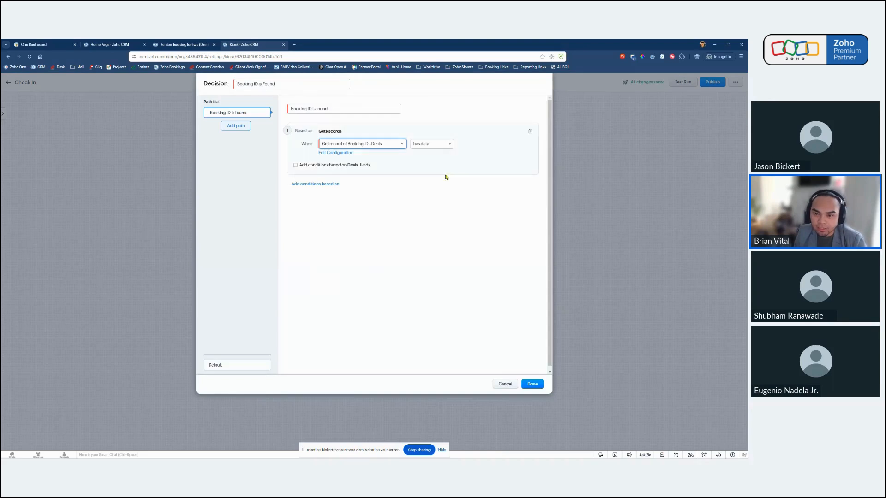
# Try the "has no data" option for the Get record of Booking ID condition, and return it to "has data".
pyautogui.click(333, 108)
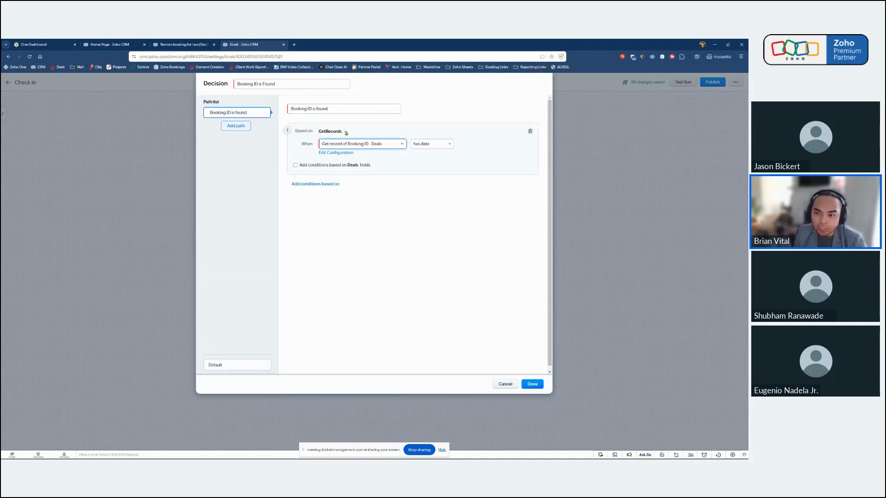
pyautogui.click(432, 143)
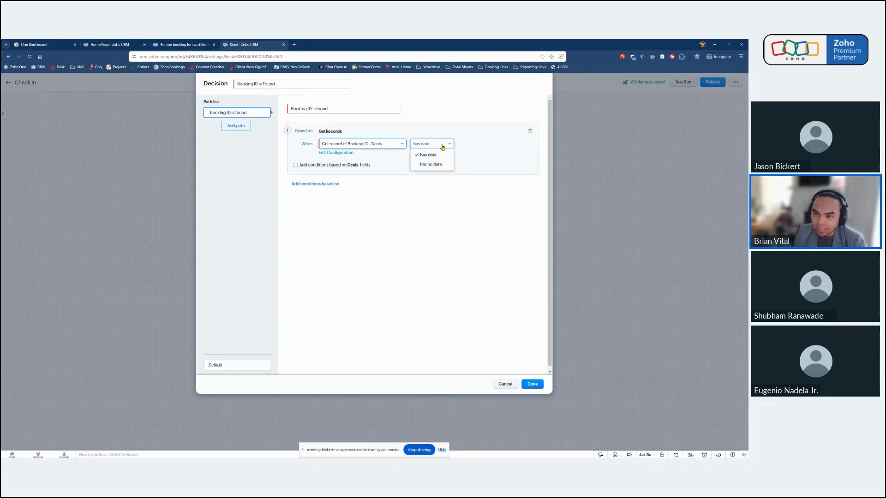
pyautogui.click(443, 146)
pyautogui.click(442, 146)
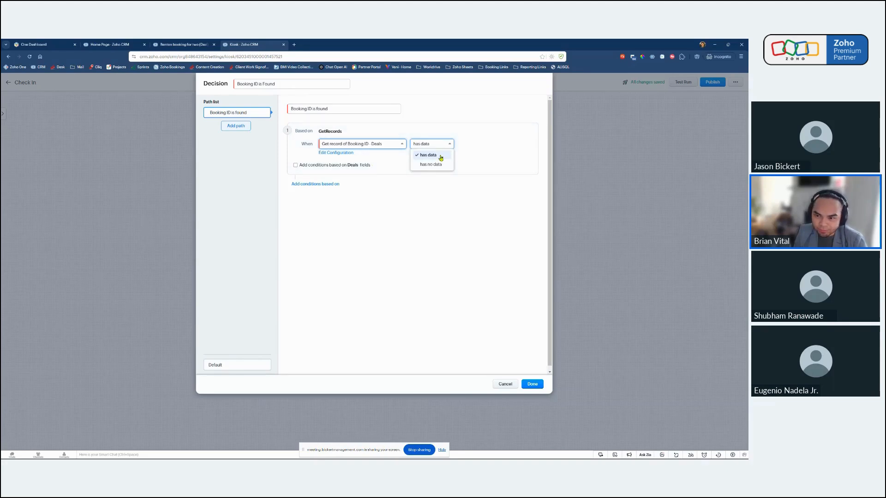
pyautogui.click(437, 165)
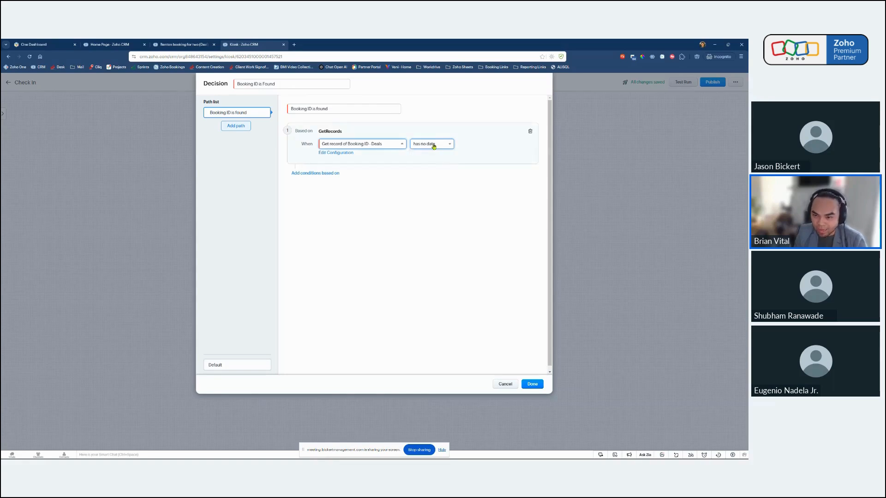
pyautogui.click(433, 146)
pyautogui.click(431, 156)
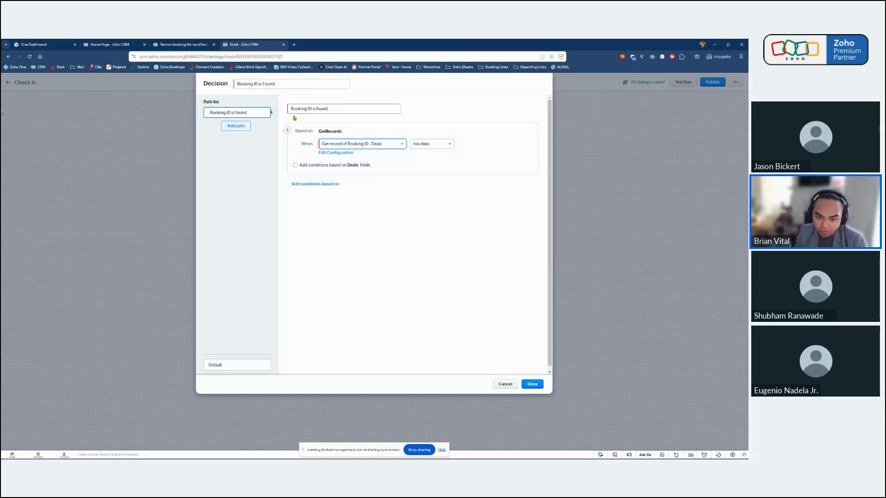
# Rename the decision's default path to "Booking ID is NOT found" and save the decision.
pyautogui.click(229, 367)
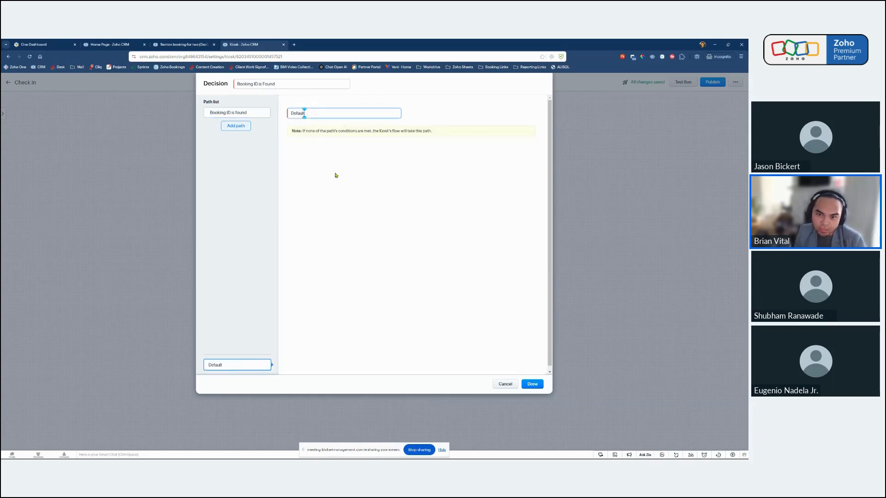
pyautogui.doubleClick(313, 110)
pyautogui.write('Bill')
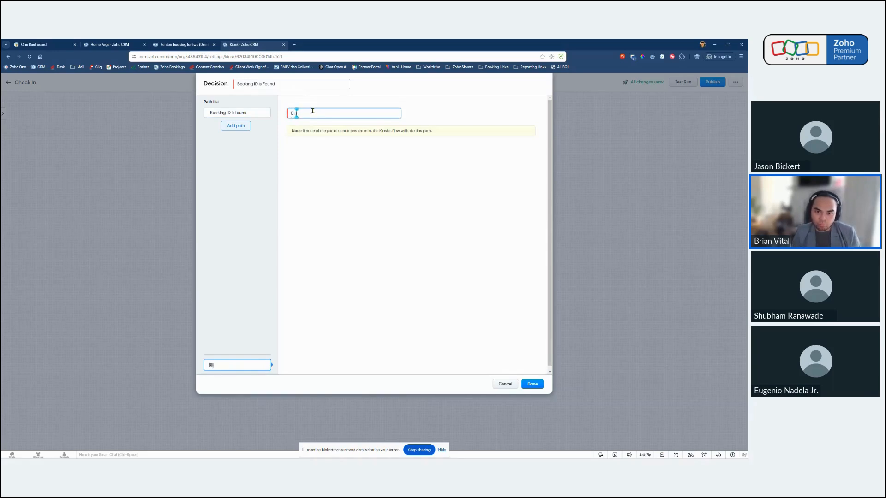
pyautogui.press('BackSpace')
pyautogui.press('BackSpace')
pyautogui.press('BackSpace')
pyautogui.write('ooking ID is NOT')
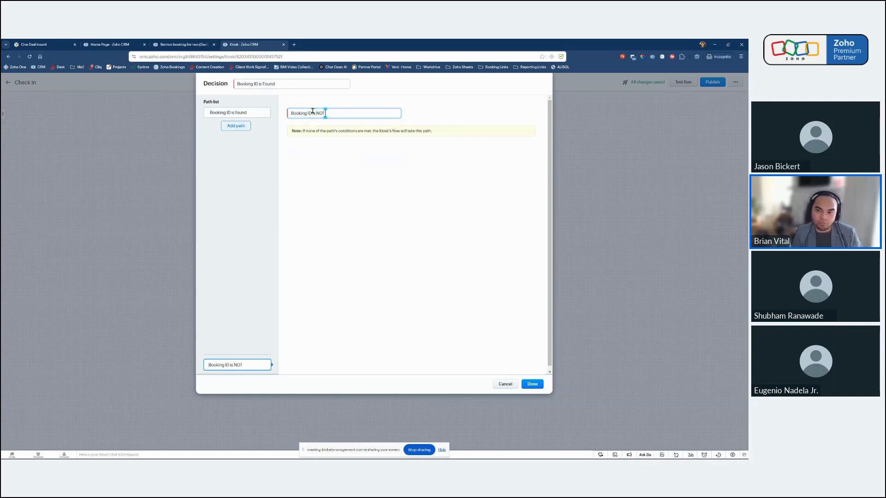
pyautogui.write(' found')
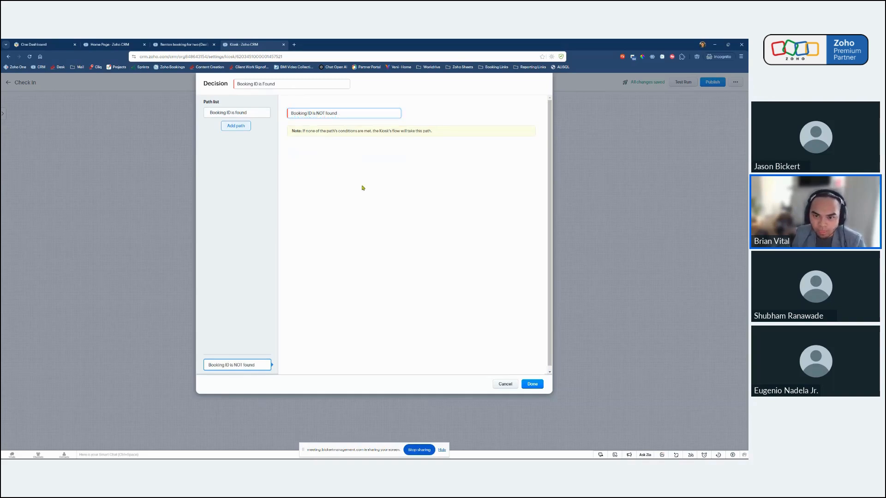
pyautogui.click(253, 112)
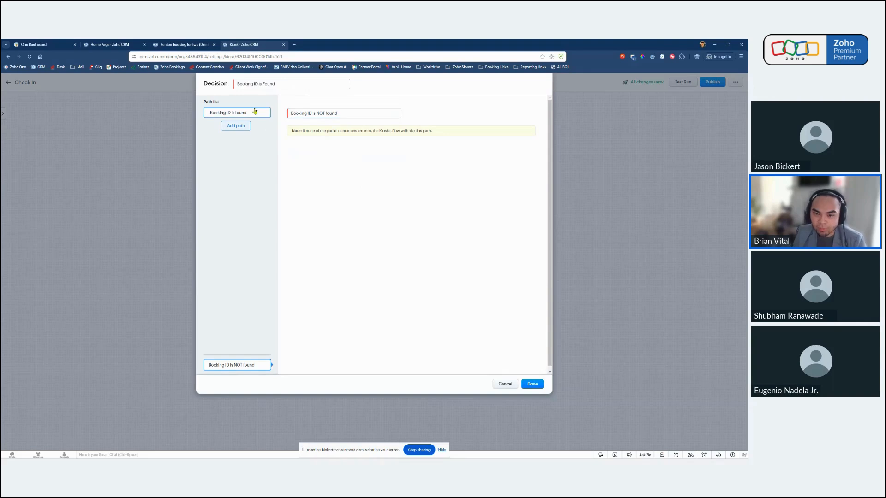
pyautogui.click(533, 384)
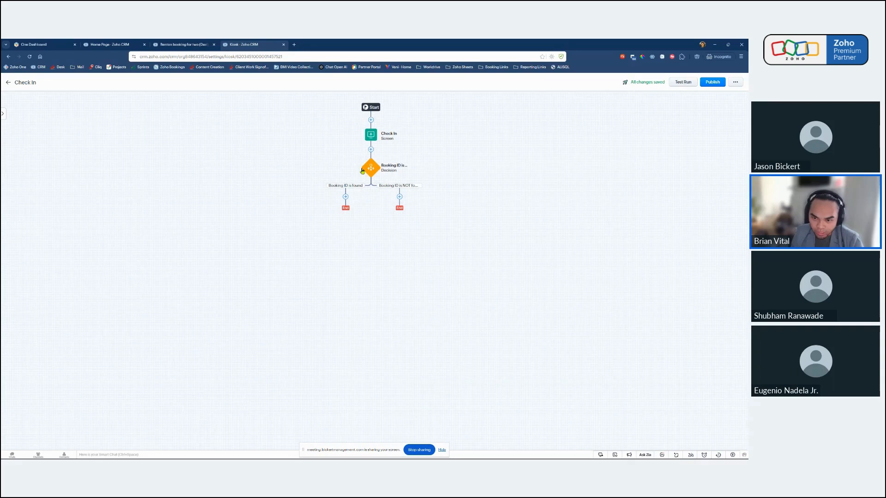
pyautogui.click(346, 197)
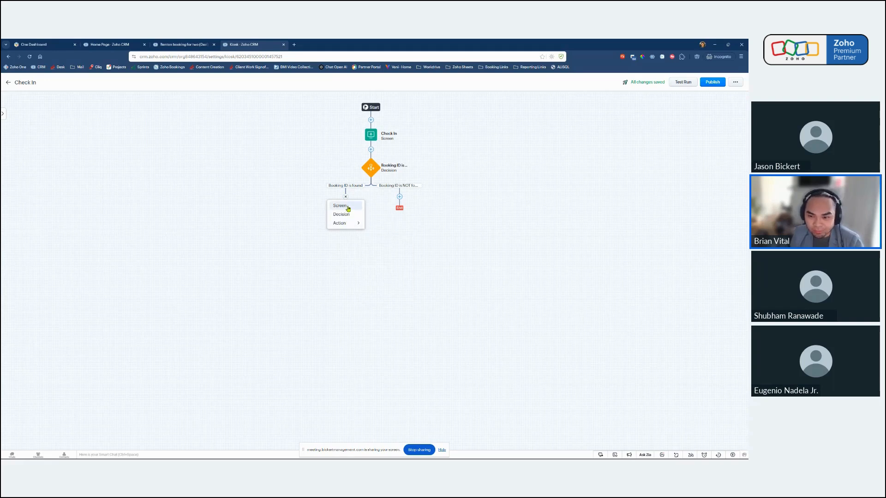
pyautogui.click(347, 207)
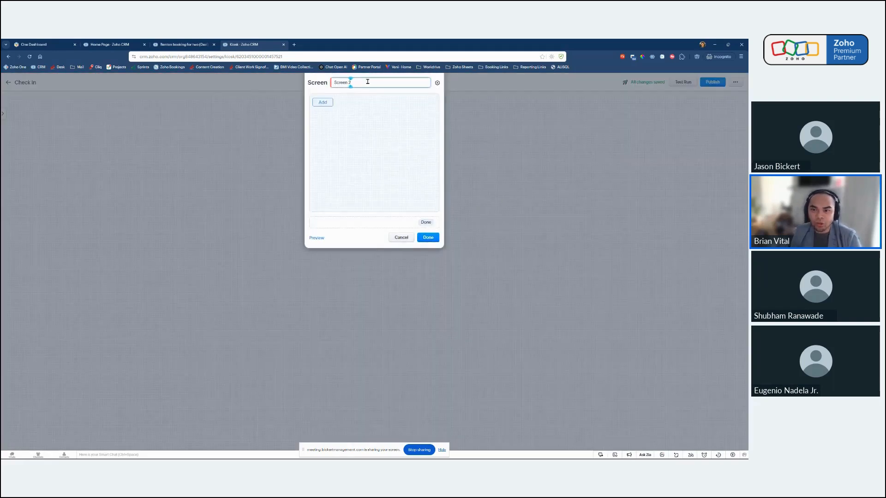
pyautogui.tripleClick(367, 81)
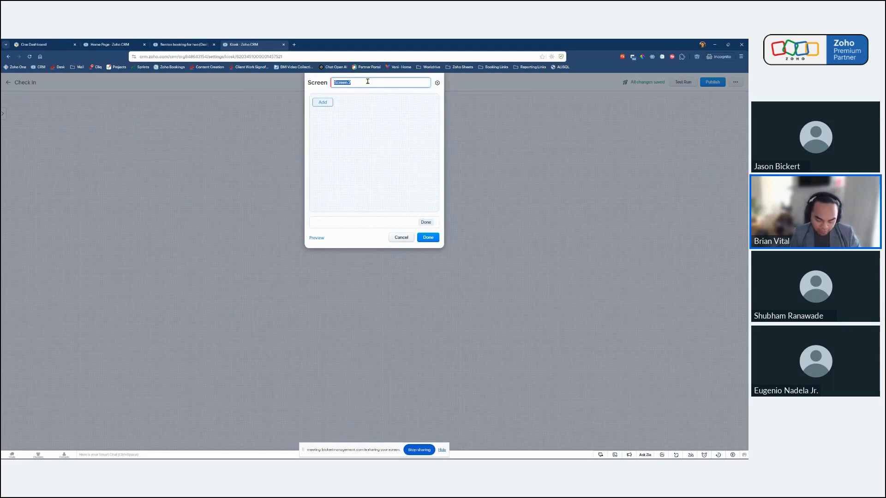
pyautogui.write('Upcomi')
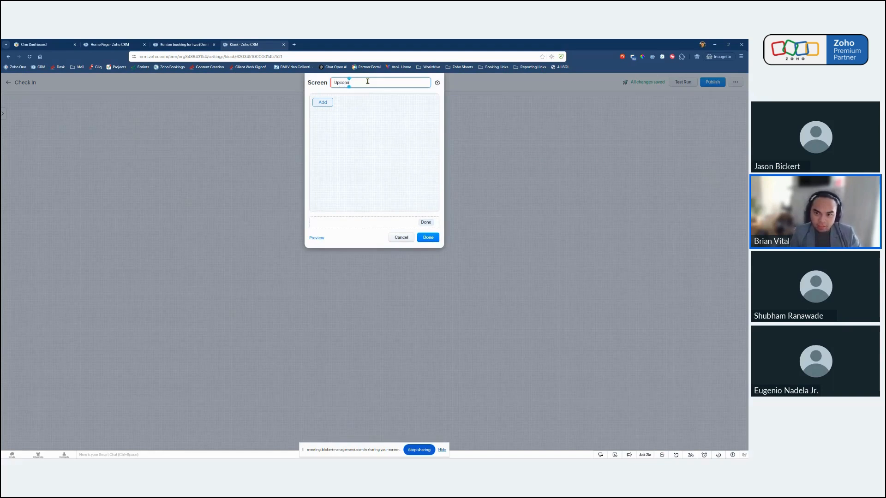
pyautogui.write('ng Trip')
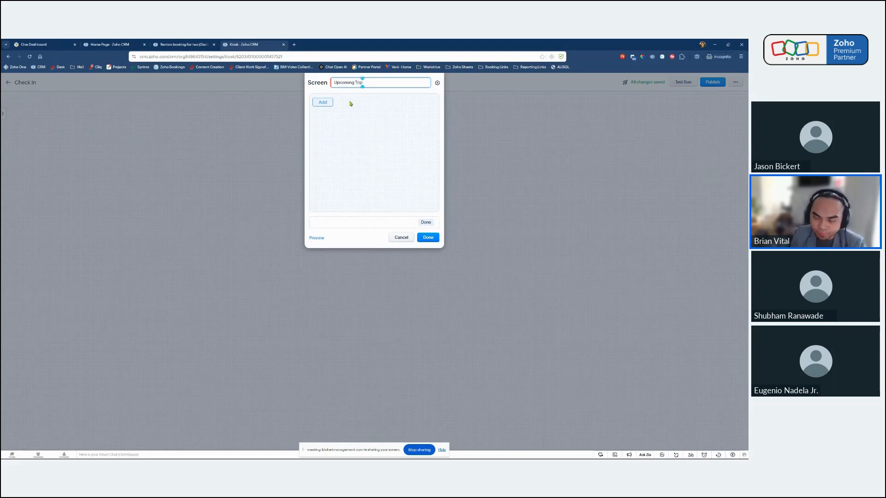
pyautogui.click(327, 105)
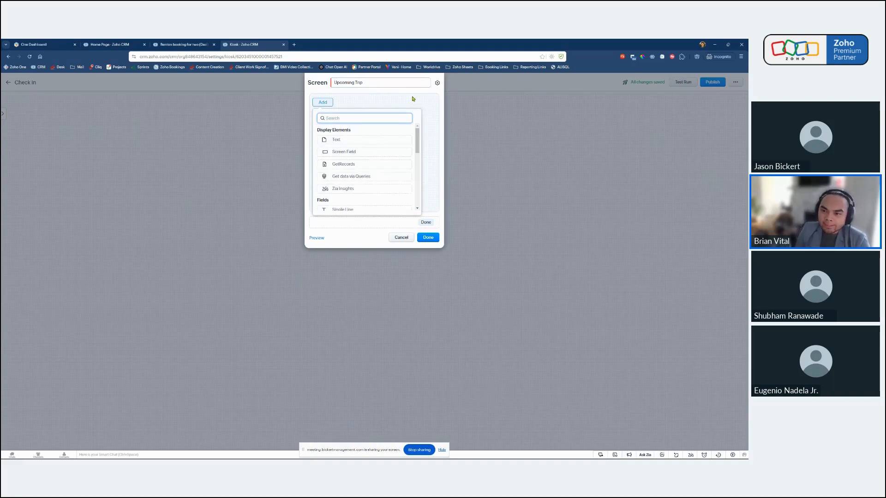
pyautogui.click(406, 237)
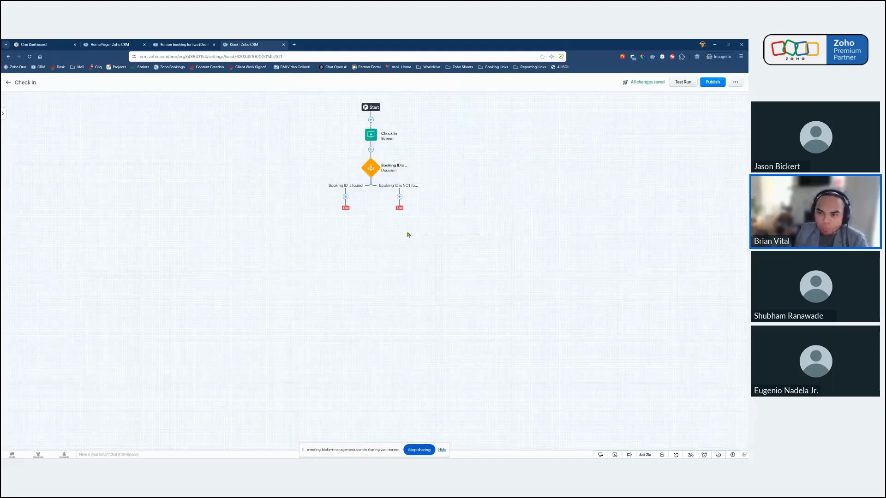
# Add a screen named "Upcoming Trip" to the "Booking ID is found" path.
pyautogui.click(346, 197)
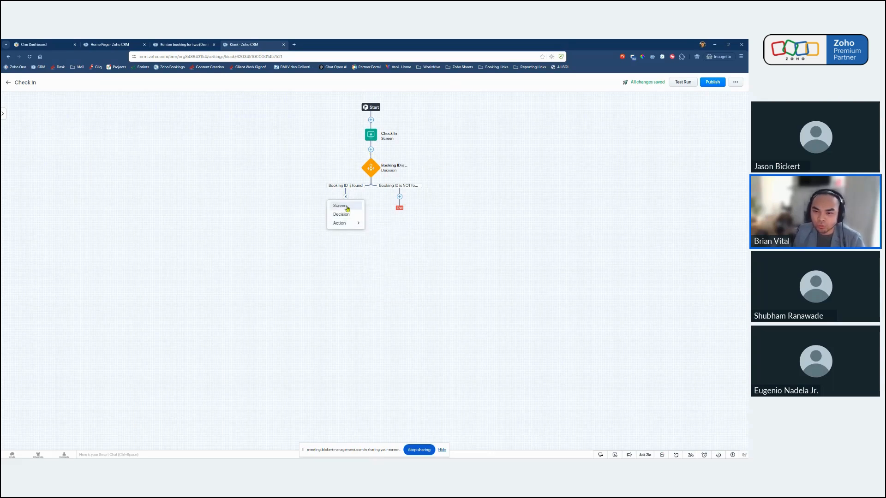
pyautogui.click(345, 206)
pyautogui.tripleClick(362, 83)
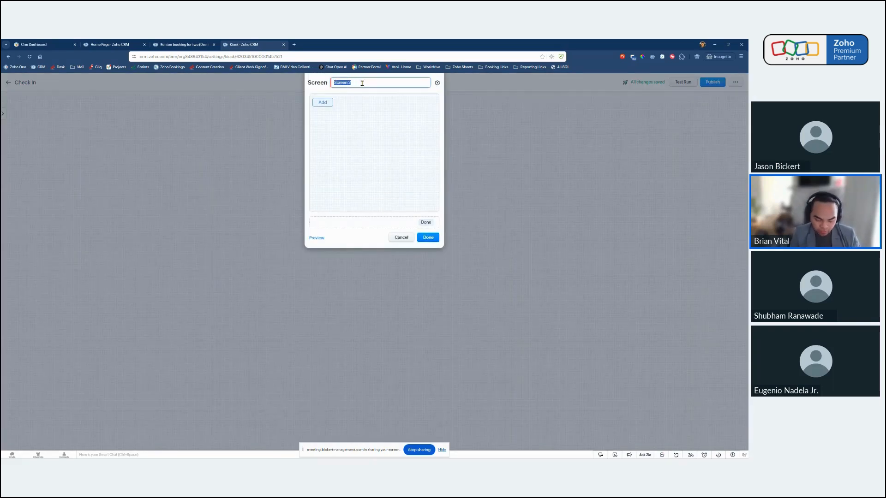
pyautogui.write('Upcoming')
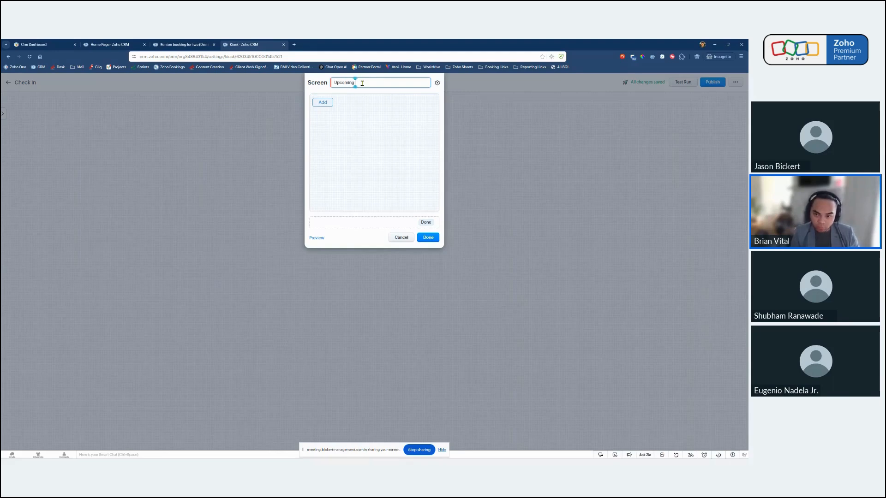
pyautogui.write(' Trip')
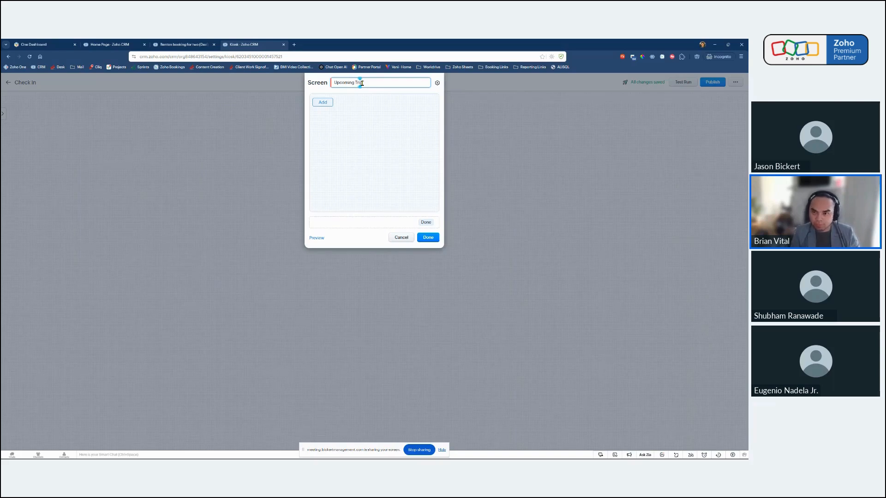
# Add a GetRecords element using "Get record of Booking ID" to the Upcoming Trip screen and preview the screen.
pyautogui.click(326, 102)
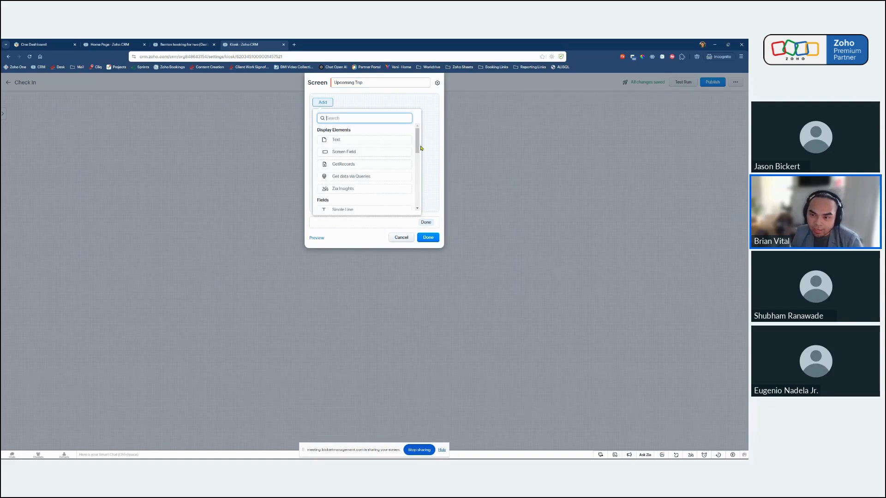
pyautogui.click(342, 167)
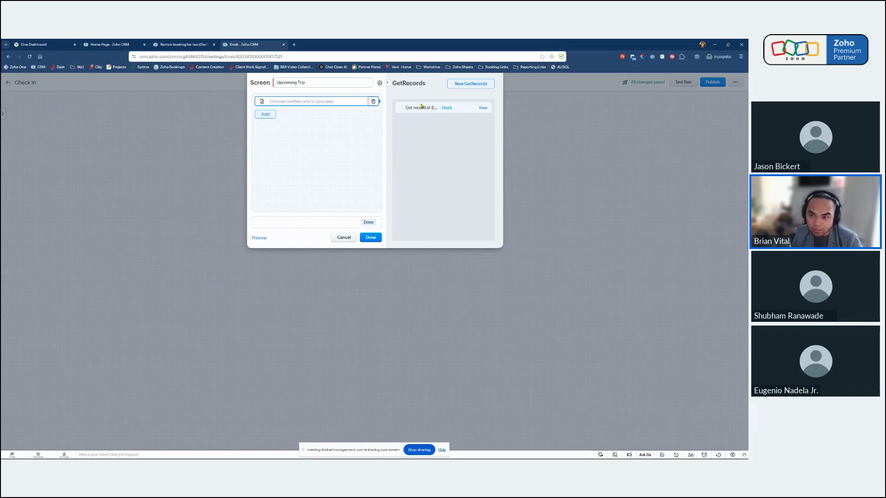
pyautogui.click(427, 110)
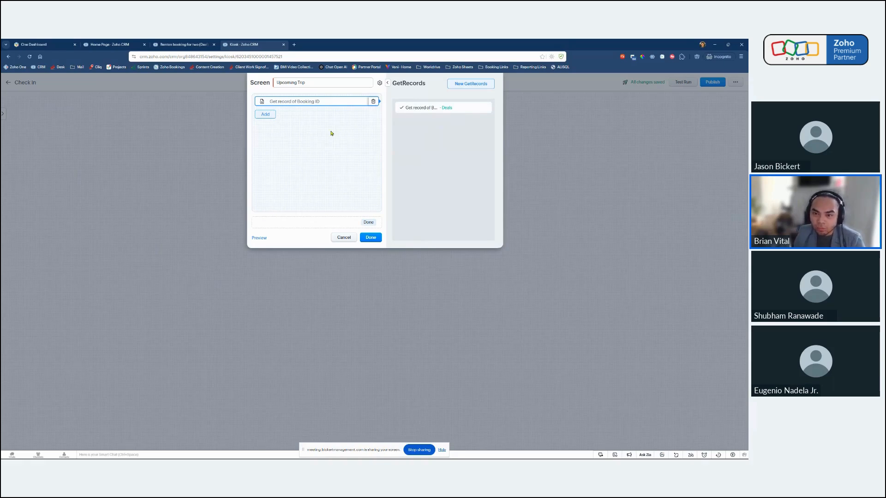
pyautogui.click(260, 238)
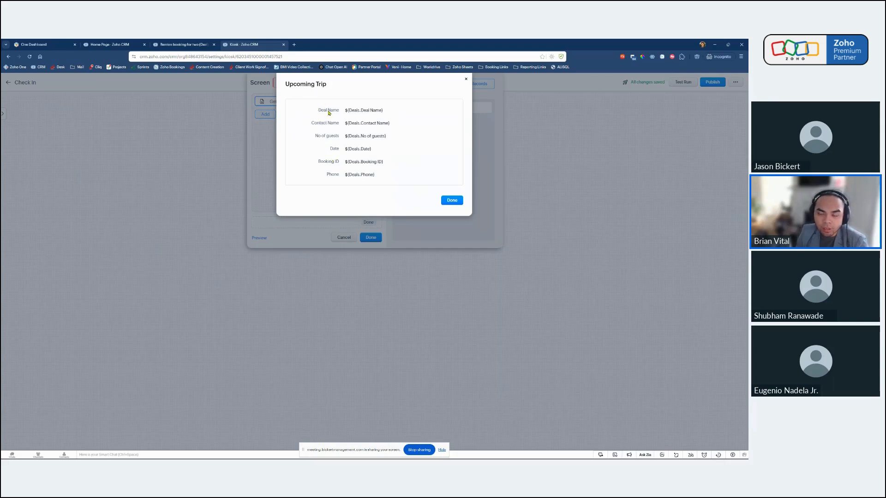
pyautogui.click(466, 80)
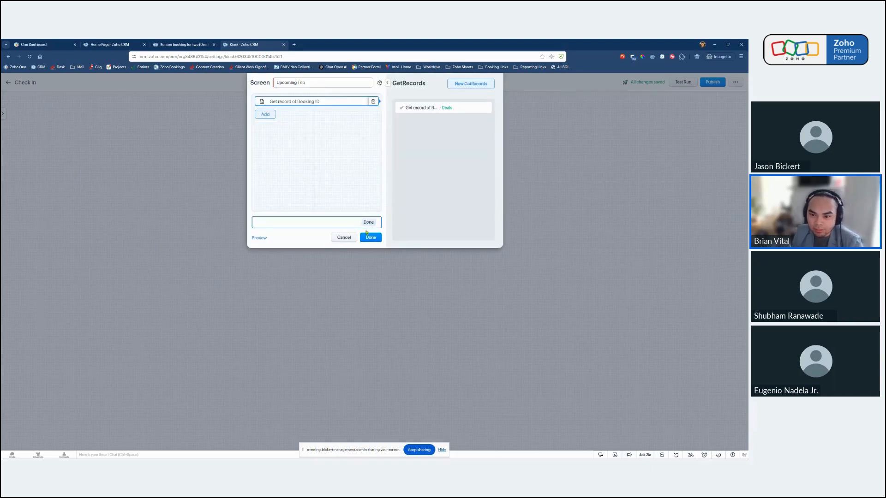
# Add three more buttons to the footer of the Upcoming Trip screen.
pyautogui.click(317, 223)
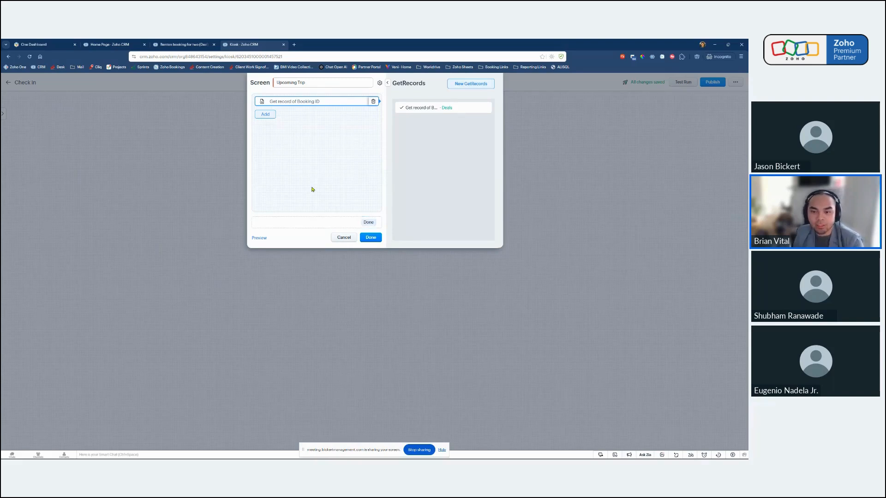
pyautogui.click(309, 226)
pyautogui.click(402, 173)
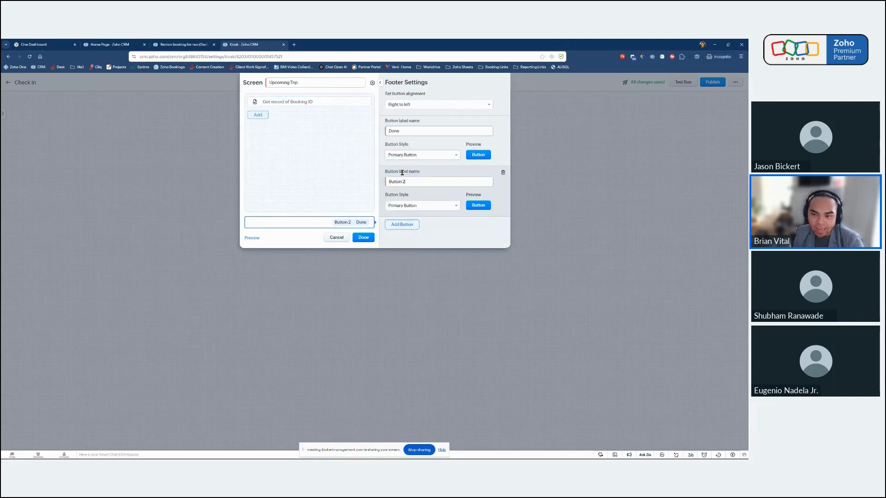
pyautogui.click(402, 224)
pyautogui.click(402, 236)
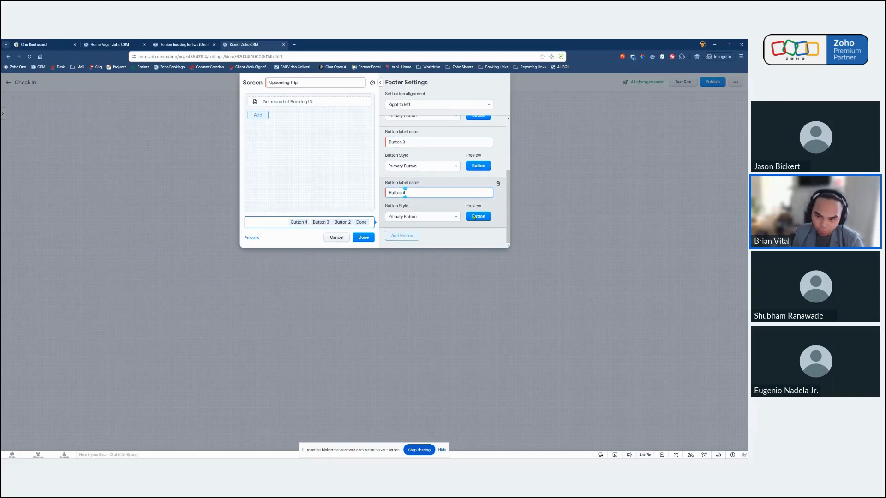
# Label the first footer button "Update No of Guests".
pyautogui.scroll(3, 406, 221)
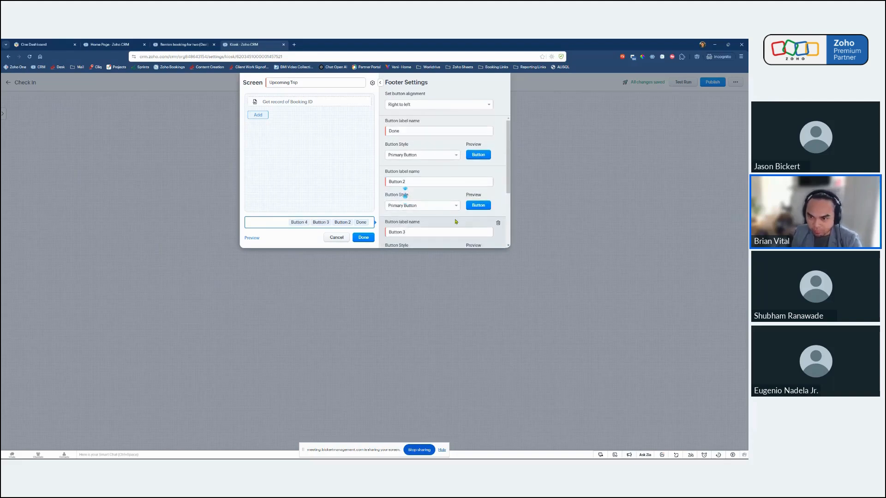
pyautogui.doubleClick(411, 130)
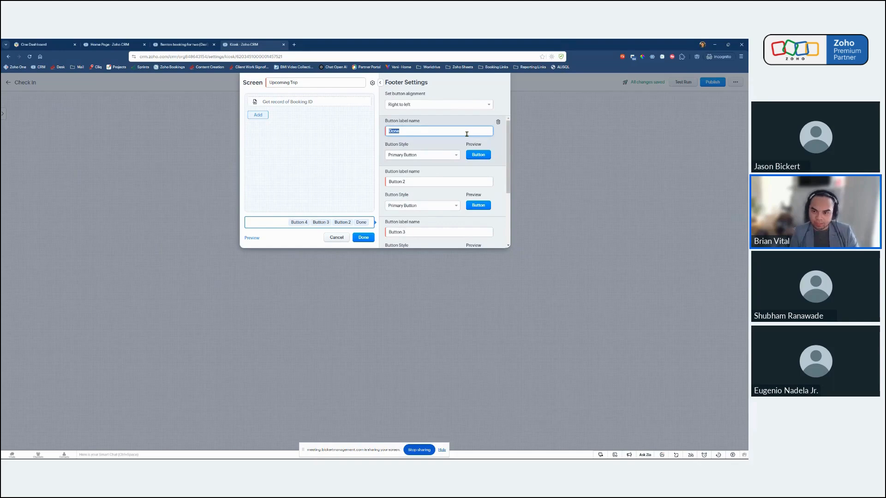
pyautogui.write('Up')
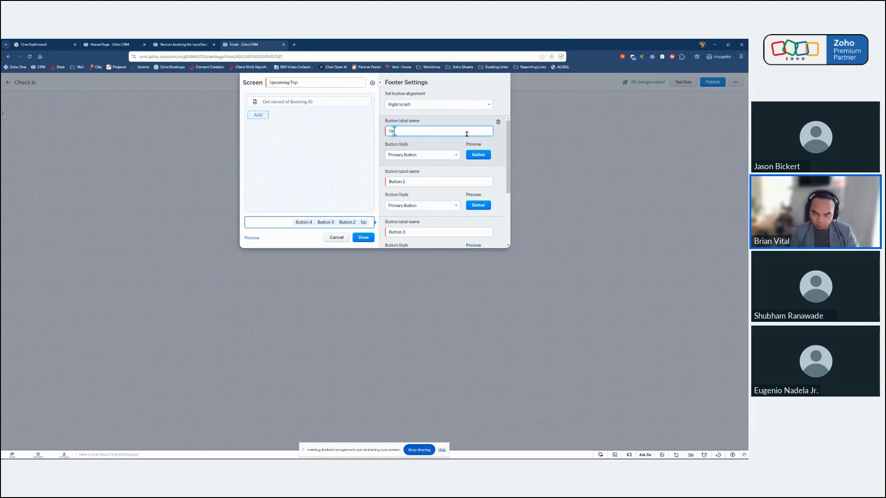
pyautogui.write('date No of Guests')
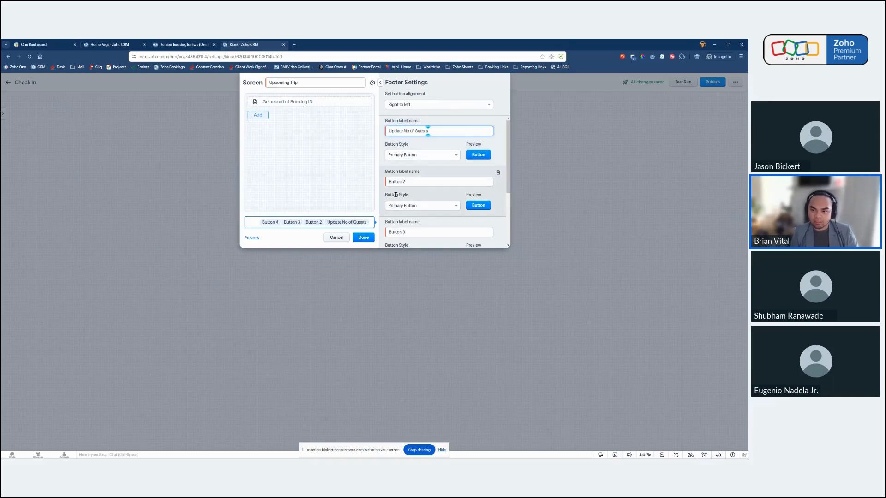
# Label the remaining three footer buttons of the Upcoming Trip screen "Update Date", "Confirm" and "Cancel", in that order.
pyautogui.tripleClick(420, 182)
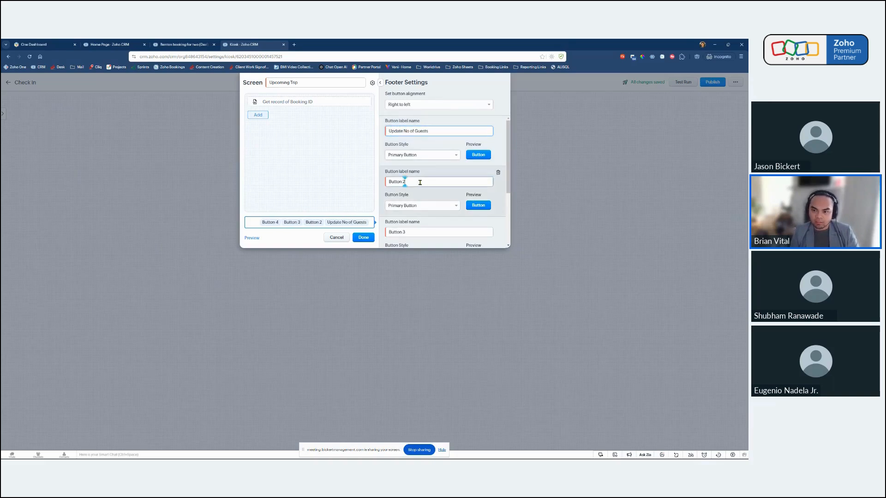
pyautogui.write('Update')
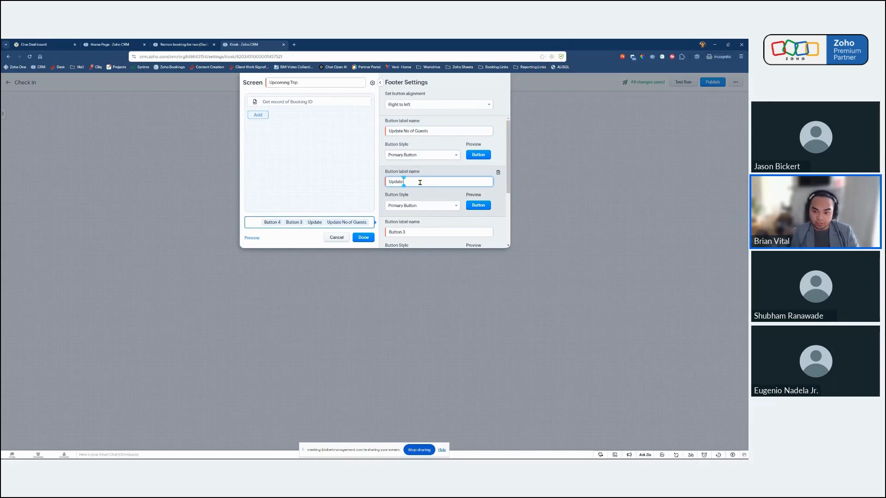
pyautogui.write(' Date')
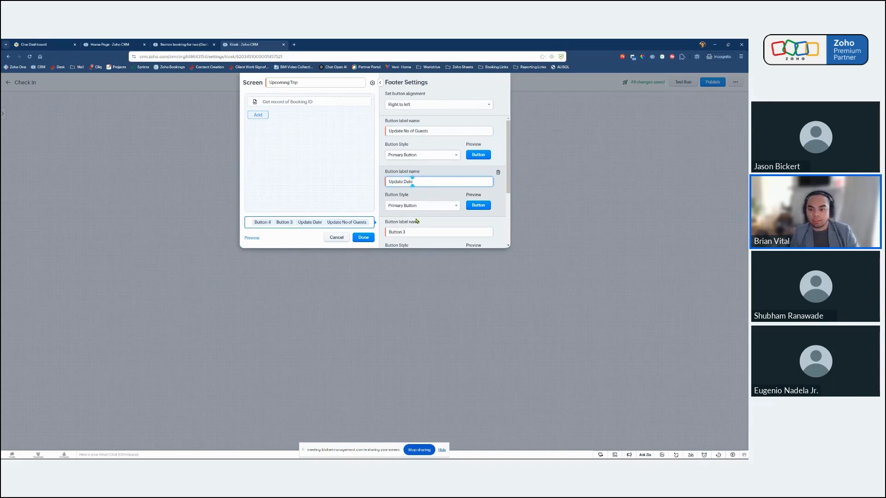
pyautogui.tripleClick(413, 231)
pyautogui.write('Confirm')
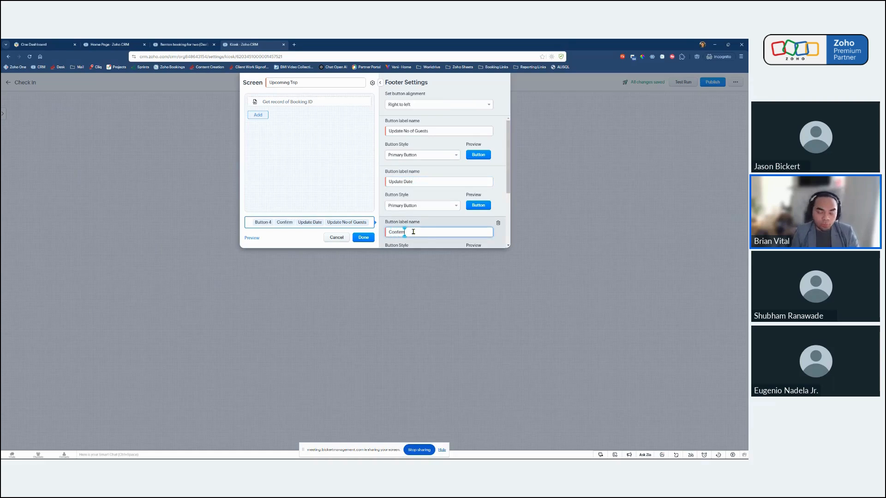
pyautogui.scroll(-1, 418, 229)
pyautogui.tripleClick(419, 194)
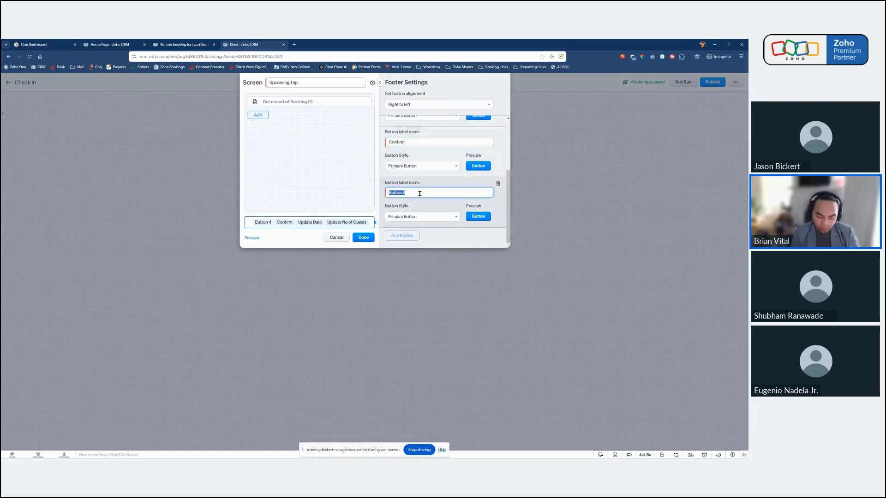
pyautogui.write('Cancel')
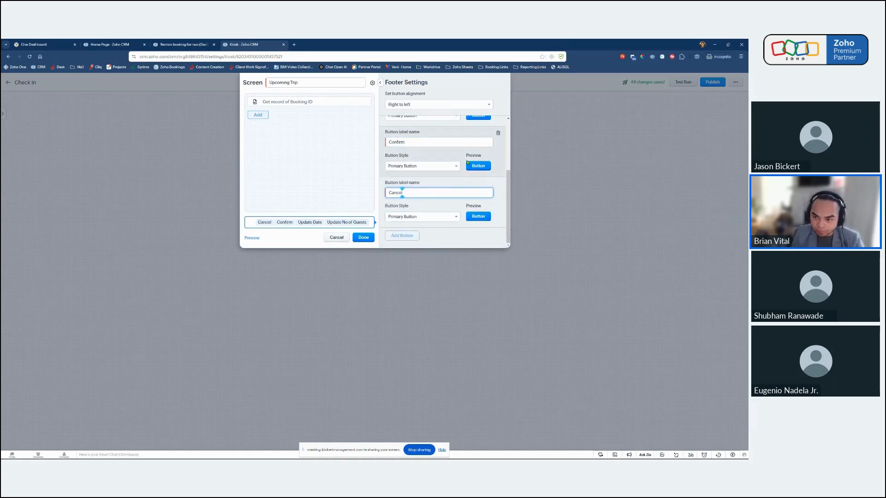
# Set the Confirm button's style to Outline Positive Button and the Cancel button's style to Outline Negative Button.
pyautogui.scroll(2, 454, 192)
pyautogui.scroll(-3, 454, 193)
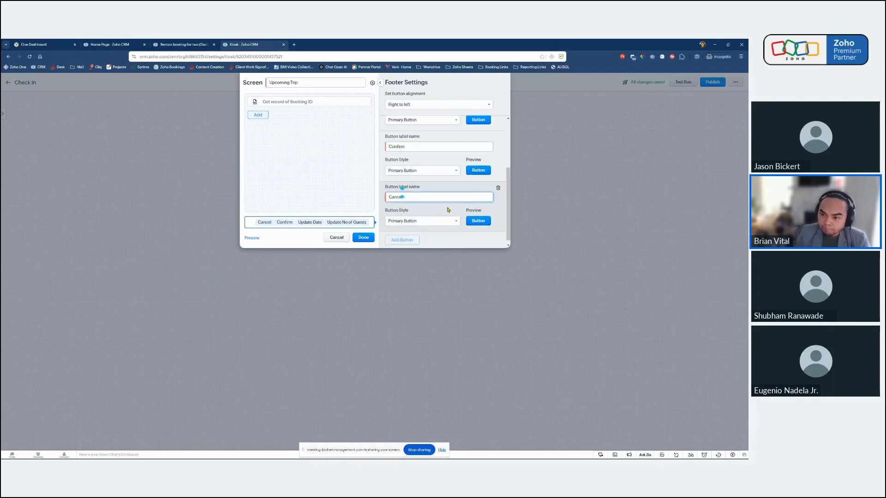
pyautogui.click(420, 166)
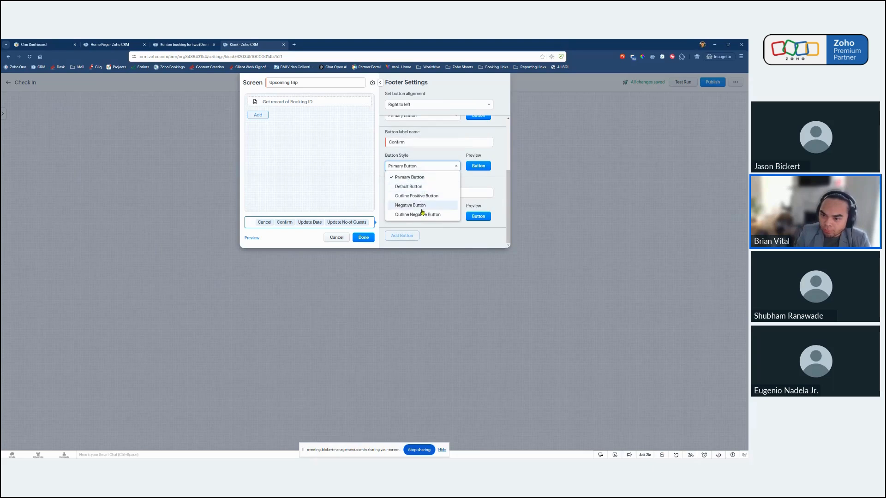
pyautogui.click(418, 196)
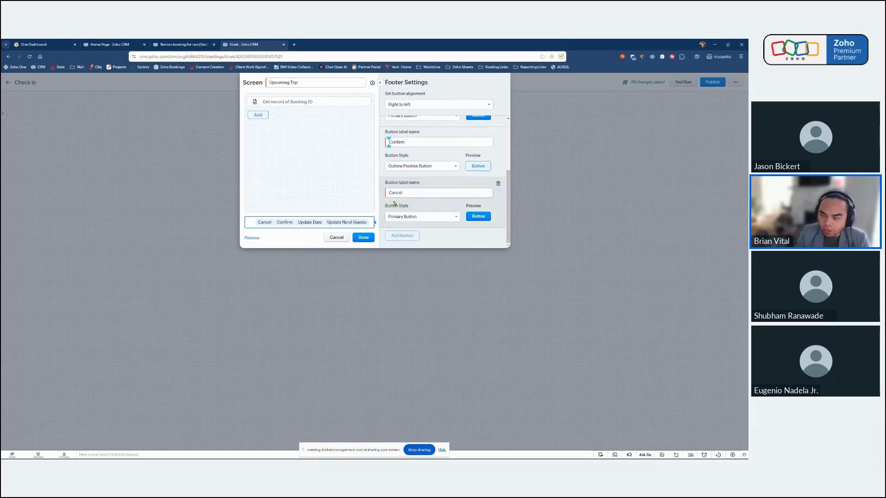
pyautogui.scroll(2, 454, 189)
pyautogui.scroll(-2, 460, 175)
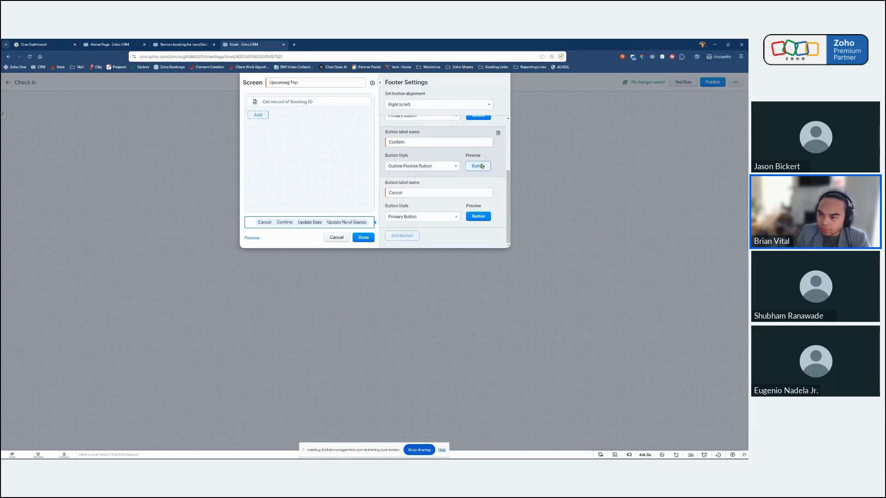
pyautogui.click(433, 217)
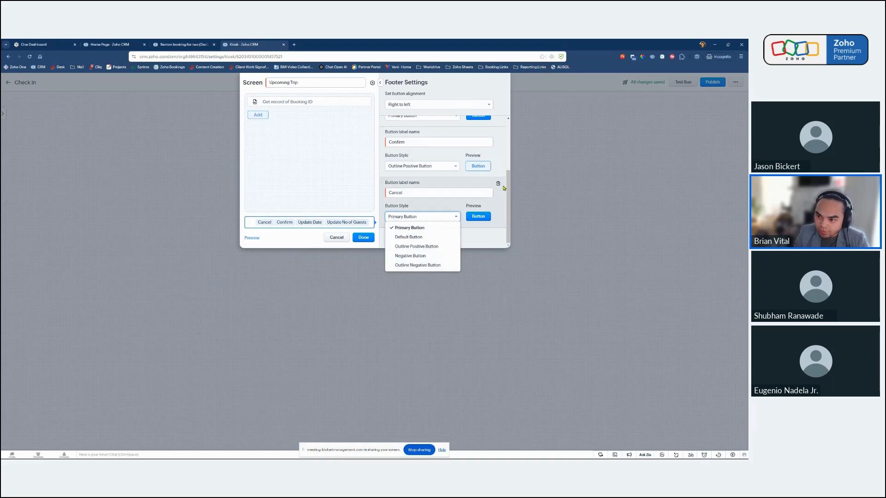
pyautogui.click(412, 266)
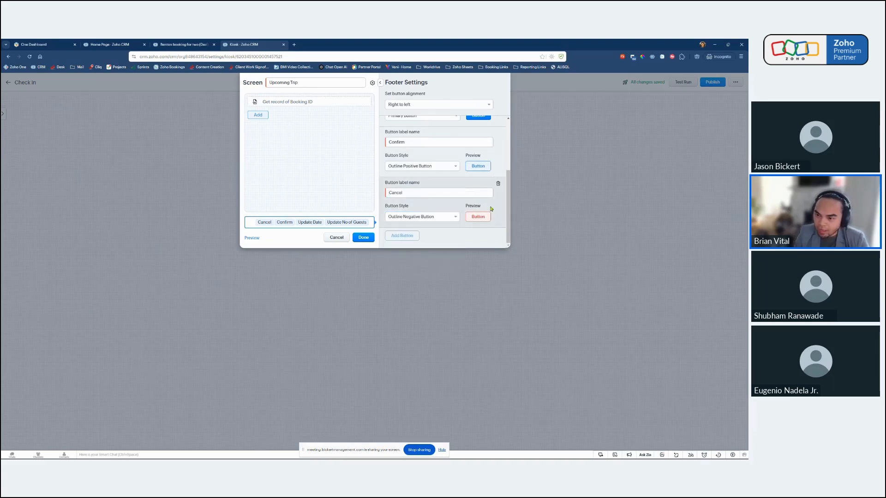
# Preview the Upcoming Trip screen with its styled footer buttons and save the screen.
pyautogui.scroll(3, 479, 205)
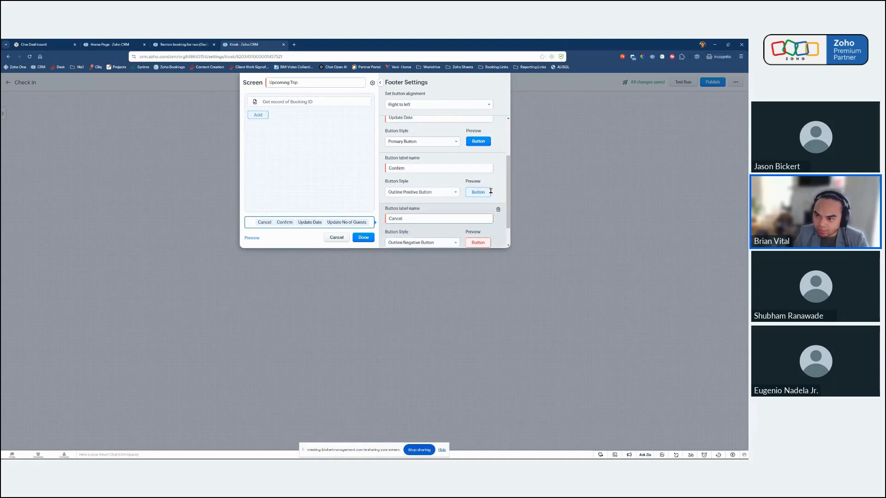
pyautogui.click(252, 238)
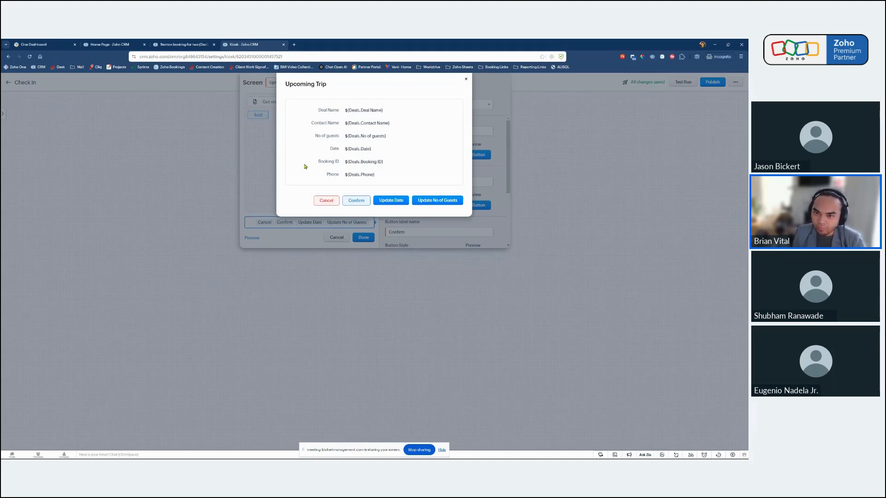
pyautogui.click(466, 80)
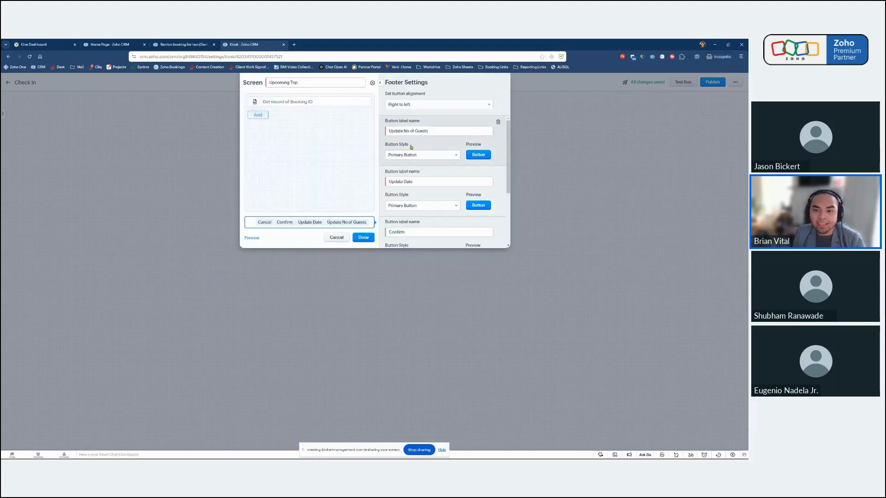
pyautogui.click(364, 237)
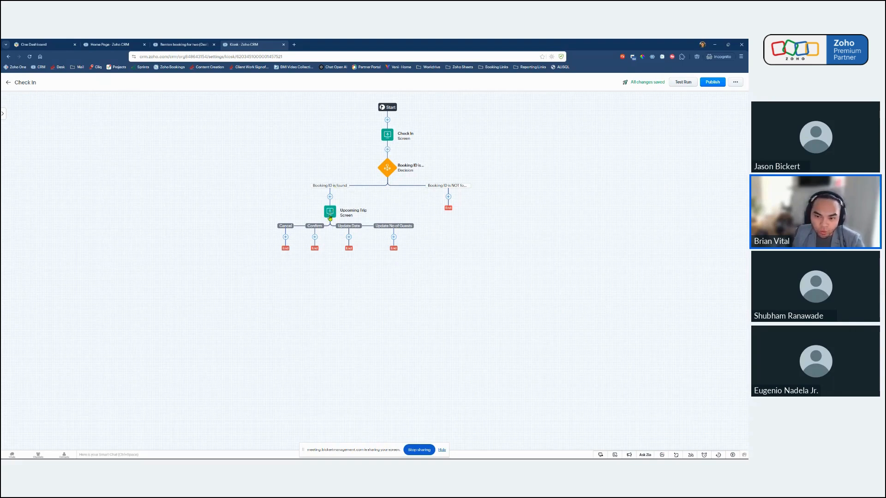
# Preview the saved Upcoming Trip screen from the kiosk flow and close the preview.
pyautogui.click(330, 216)
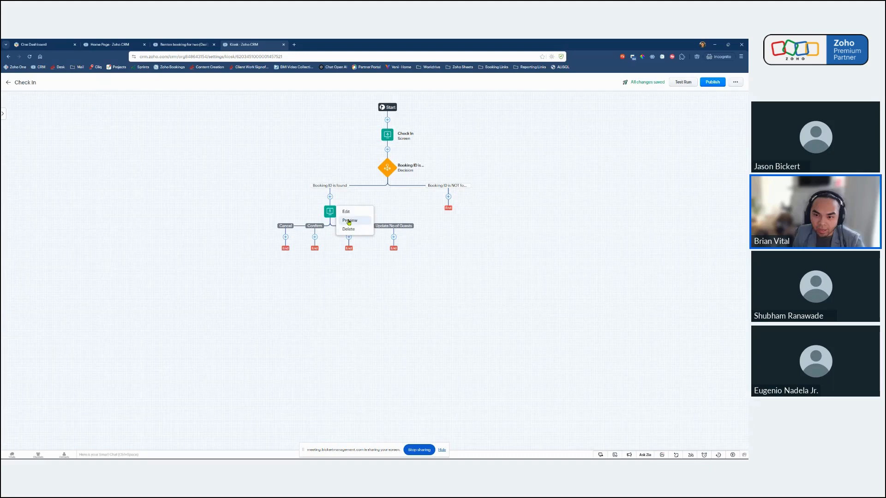
pyautogui.click(350, 221)
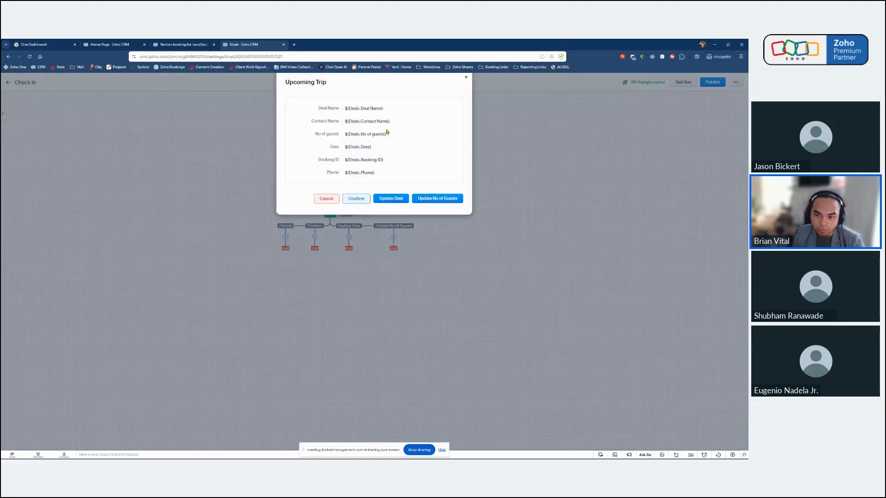
pyautogui.click(467, 81)
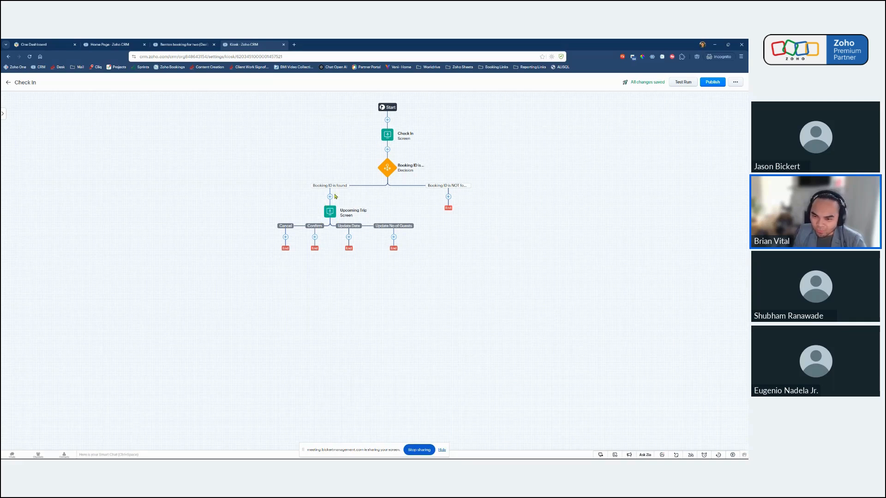
# Add a screen named "Update No of Guests" to the "Update No of Guests" path below the Upcoming Trip screen.
pyautogui.click(394, 237)
pyautogui.click(399, 248)
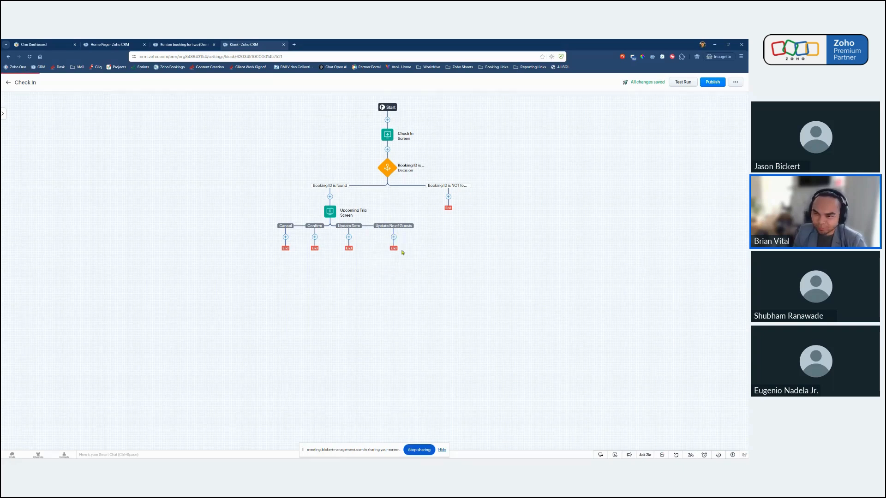
pyautogui.doubleClick(363, 84)
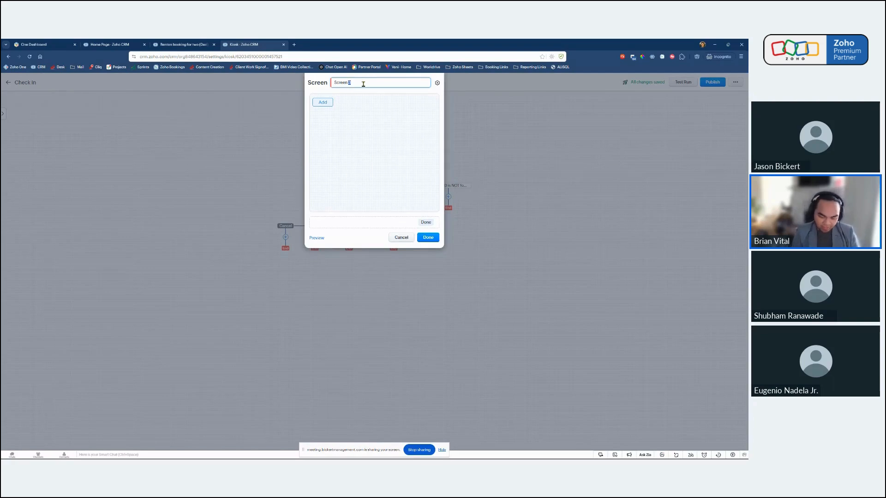
pyautogui.hotkey('ctrl', 'a')
pyautogui.write('Update No')
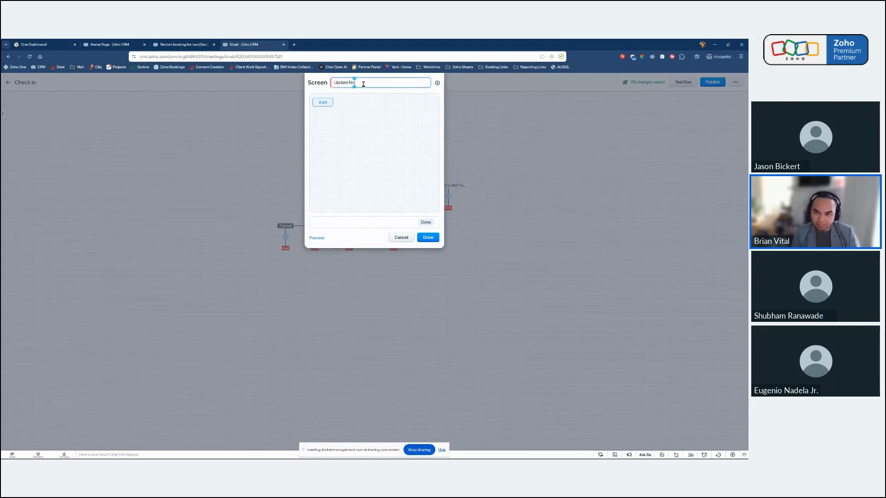
pyautogui.write(' of Guests')
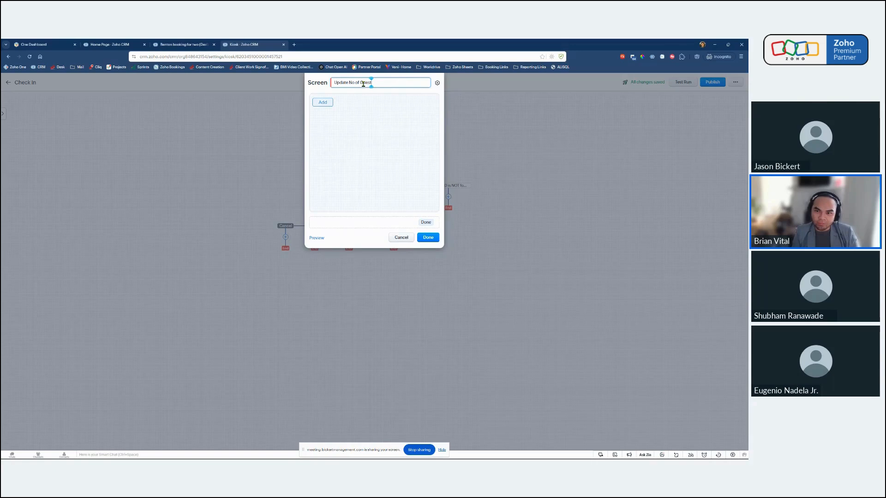
# Add a Single Line field named "Update No of Guests" to the new screen.
pyautogui.click(323, 102)
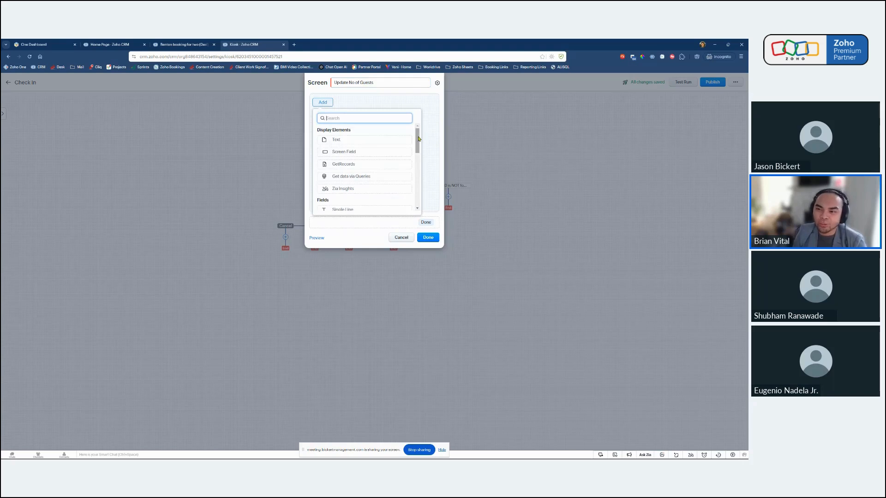
pyautogui.moveTo(418, 140); pyautogui.dragTo(417, 152)
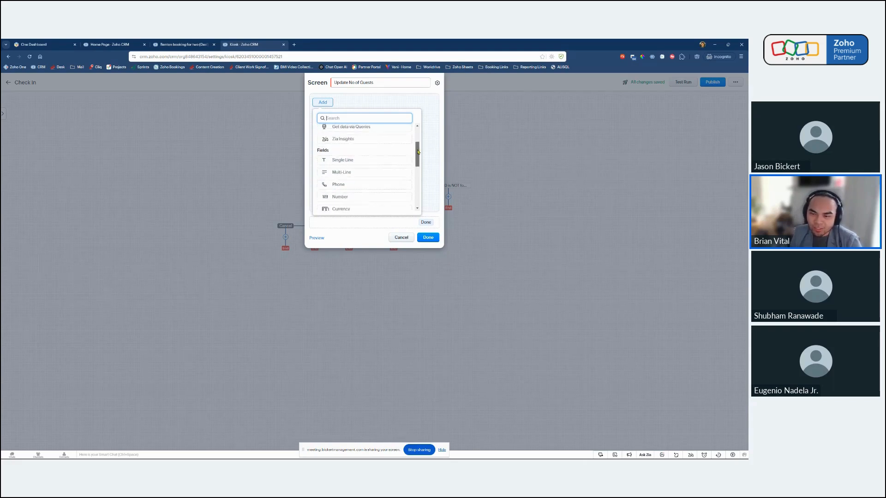
pyautogui.click(358, 163)
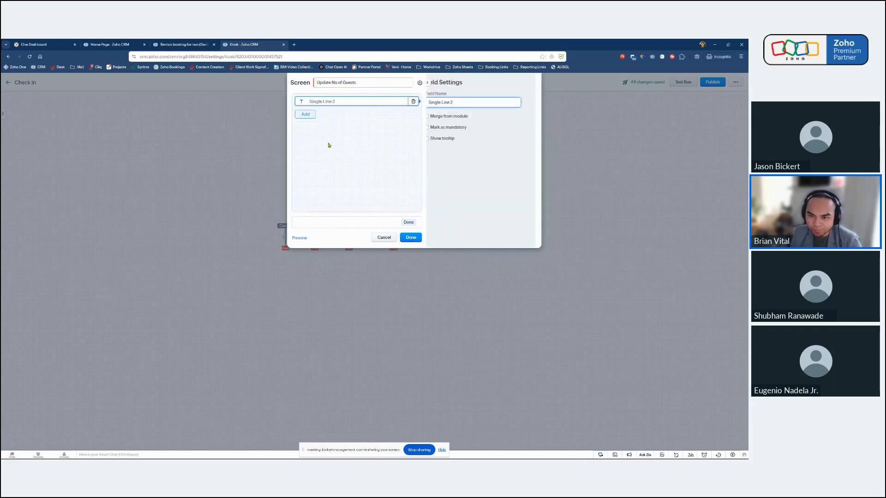
pyautogui.tripleClick(425, 102)
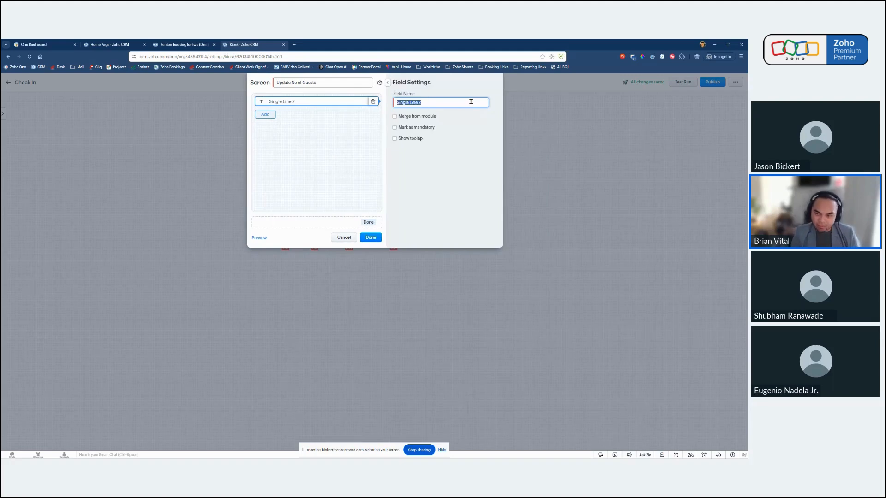
pyautogui.write('Update No of')
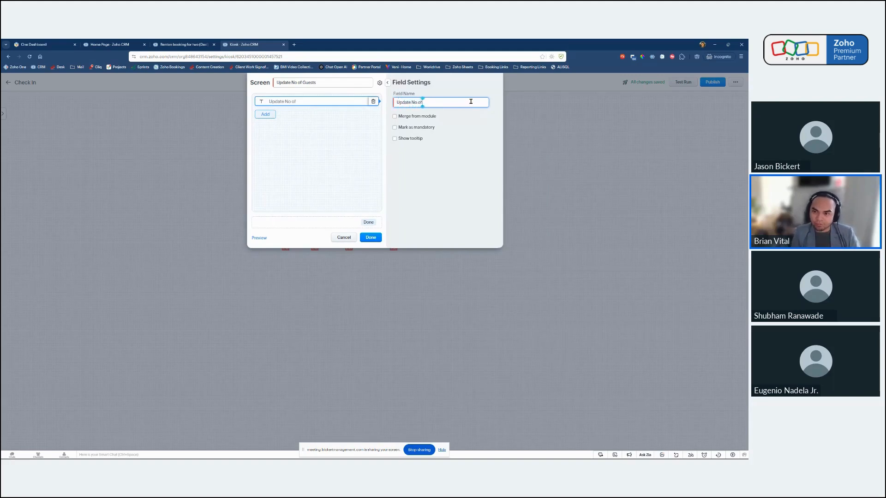
pyautogui.write(' Guests')
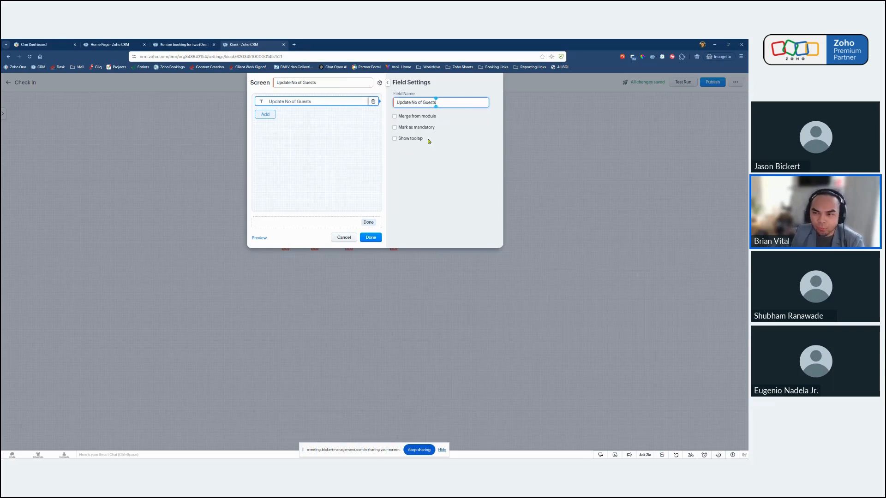
# Merge the Update No of Guests field from Check In, Get record of Booking ID, No of guests, and mark it as mandatory.
pyautogui.click(416, 116)
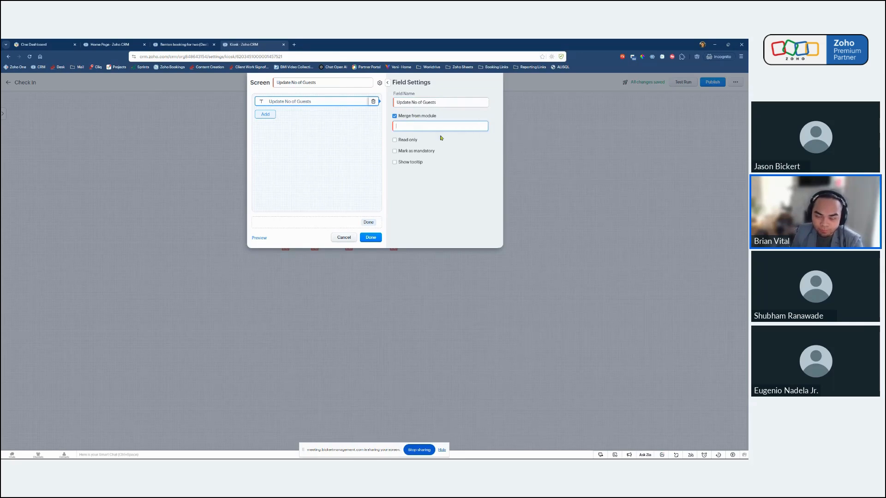
pyautogui.click(403, 127)
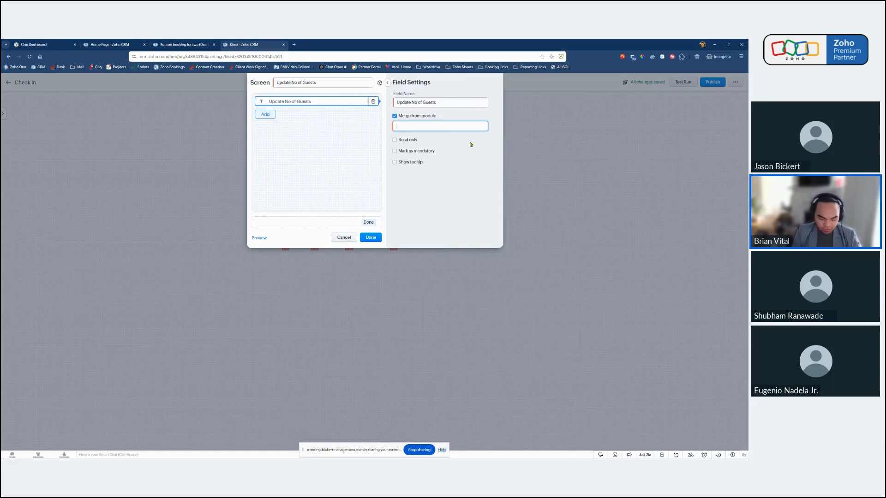
pyautogui.write('#')
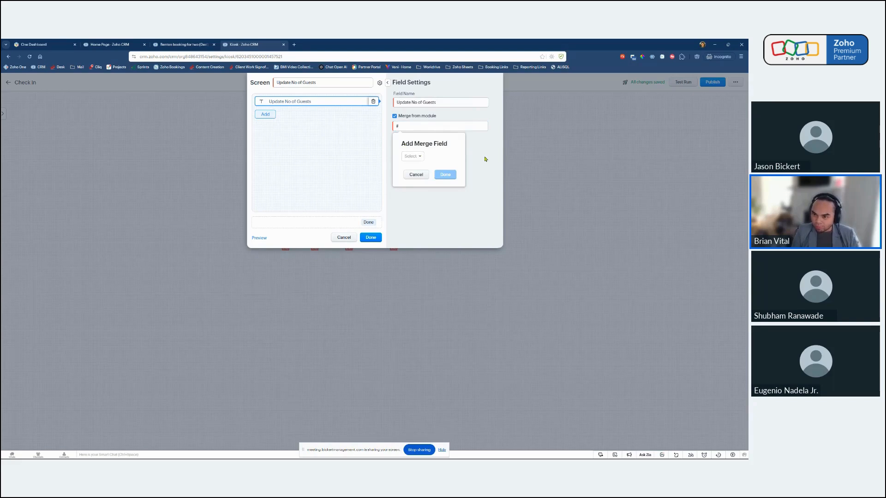
pyautogui.click(416, 158)
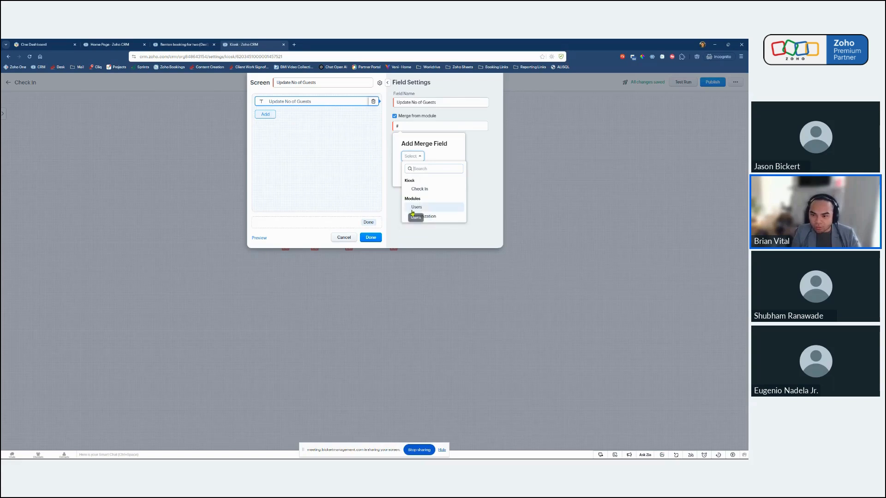
pyautogui.click(423, 190)
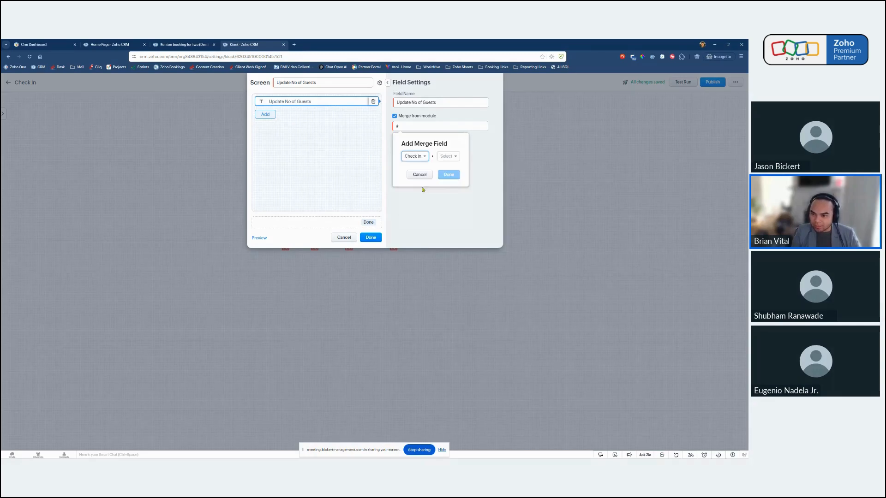
pyautogui.click(450, 157)
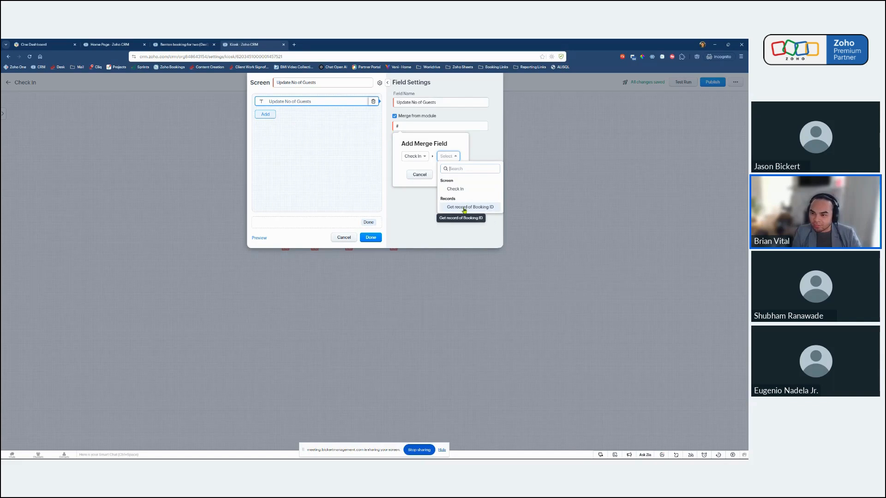
pyautogui.click(464, 208)
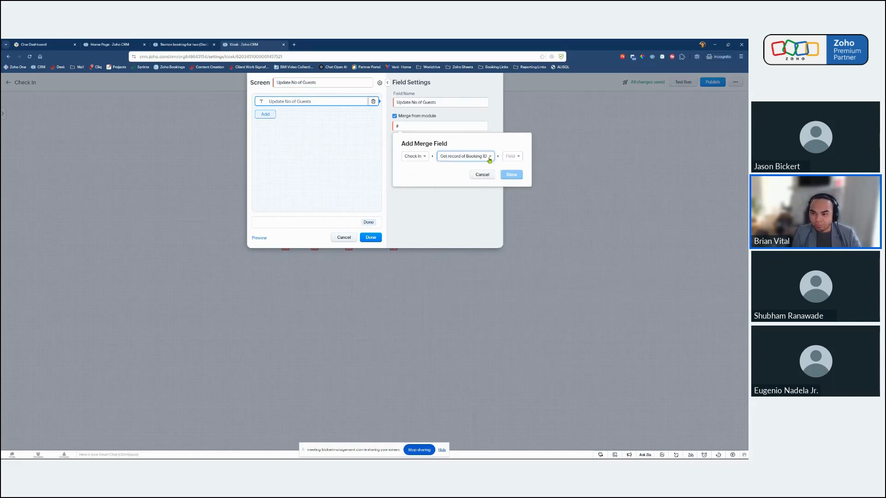
pyautogui.click(515, 157)
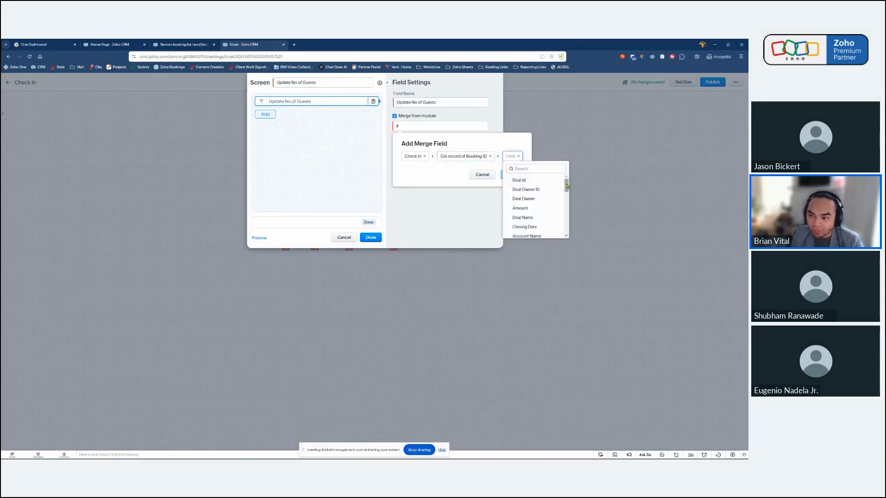
pyautogui.moveTo(567, 186); pyautogui.dragTo(567, 232)
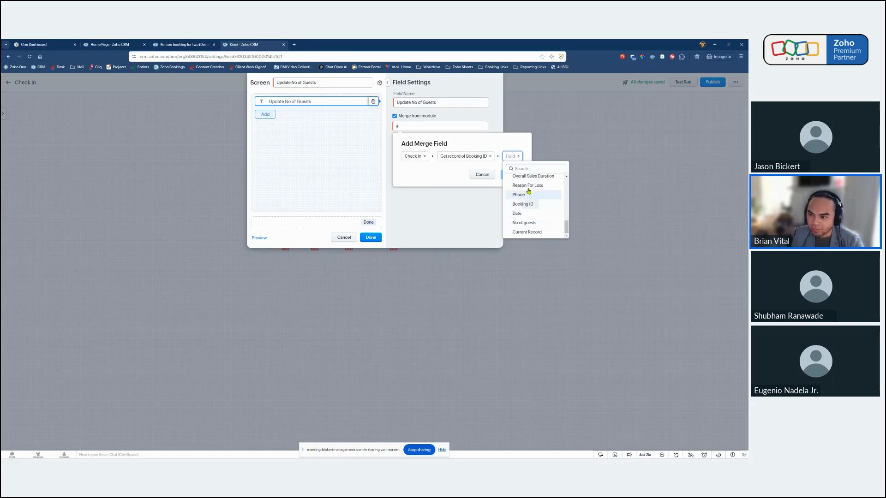
pyautogui.click(529, 223)
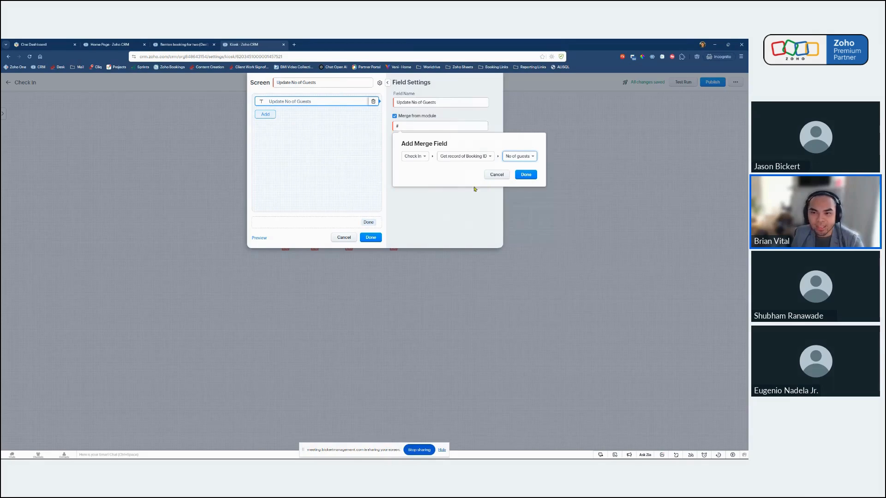
pyautogui.click(531, 178)
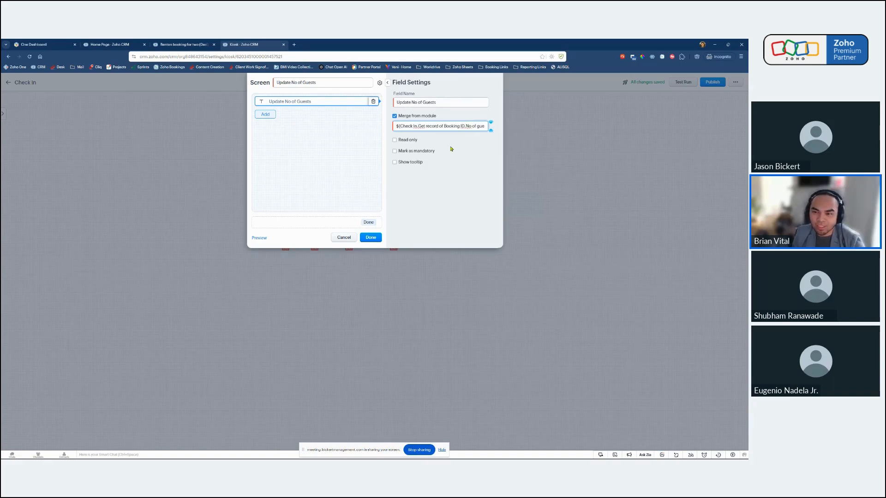
pyautogui.click(395, 151)
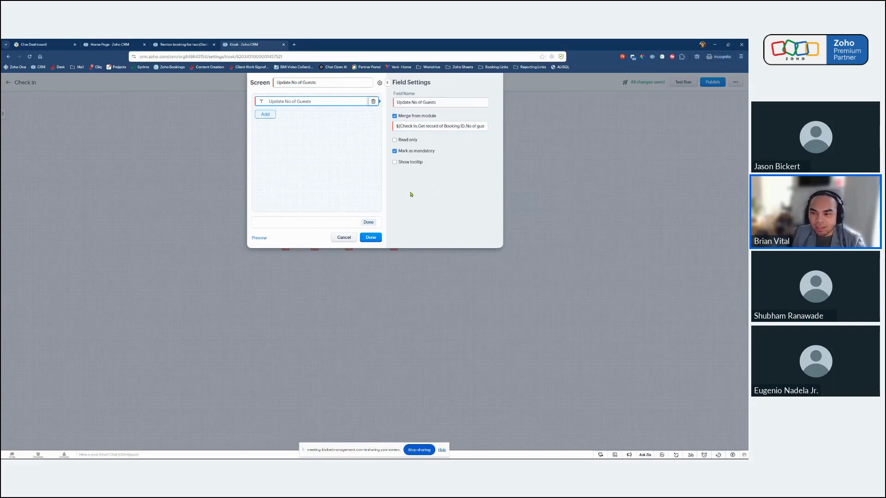
# Rename the screen's footer button to "Next" and save the Update No of Guests screen.
pyautogui.click(367, 223)
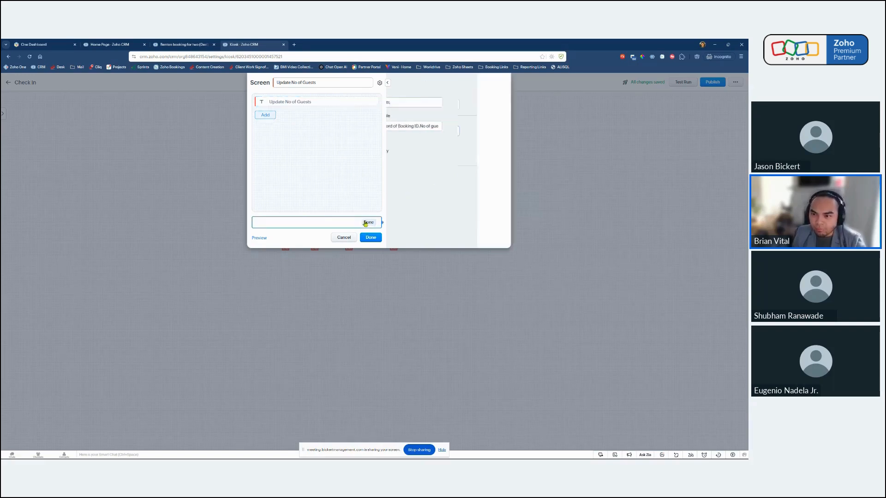
pyautogui.doubleClick(406, 133)
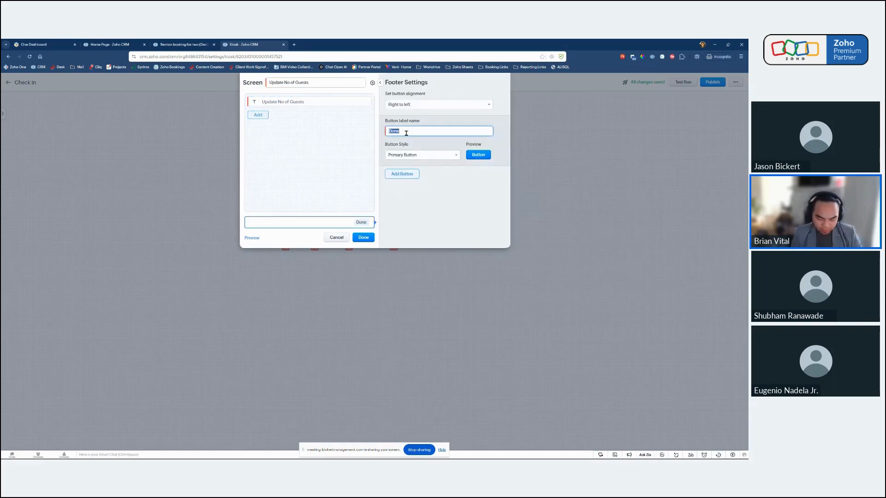
pyautogui.write('Next')
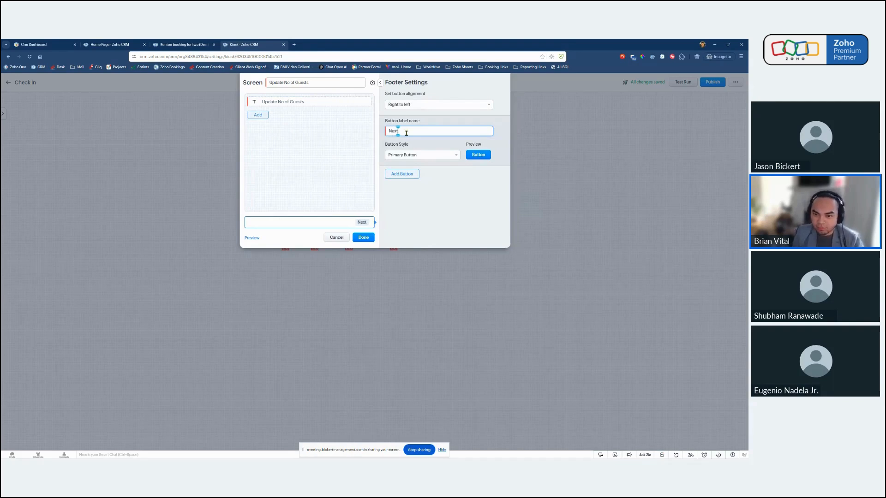
pyautogui.click(346, 170)
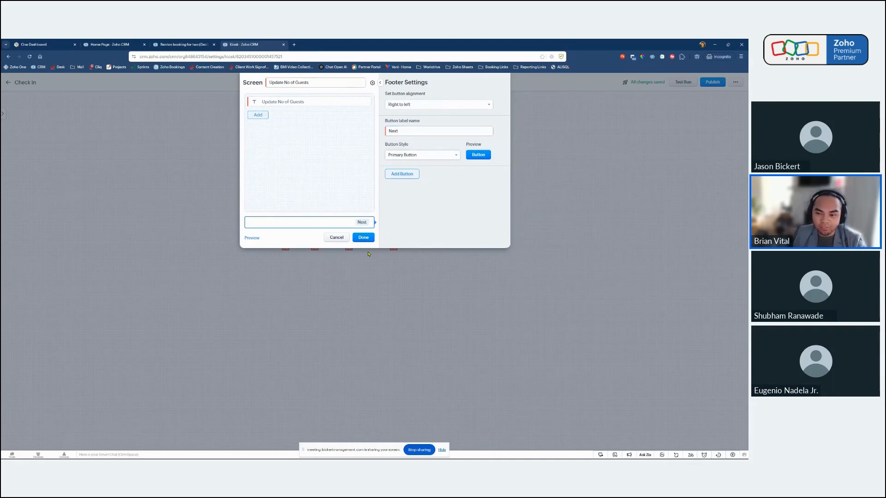
pyautogui.click(362, 239)
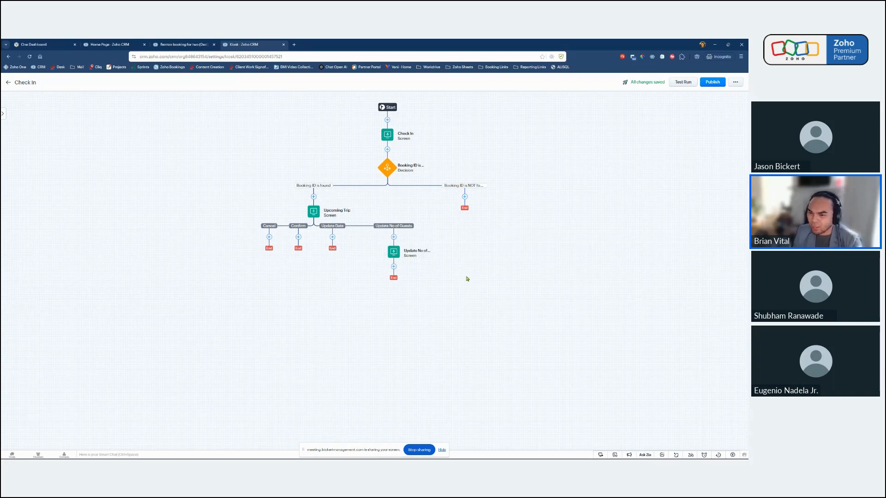
# Add a Field Update action named "update no of guests field" below the Update No of Guests screen, executed for Get record of Booking ID - Deals.
pyautogui.click(393, 267)
pyautogui.moveTo(396, 295)
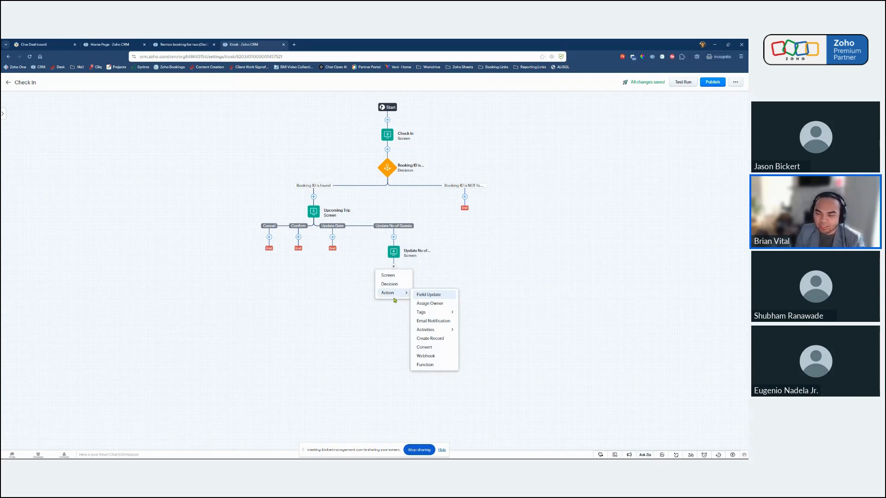
pyautogui.click(428, 295)
pyautogui.tripleClick(381, 105)
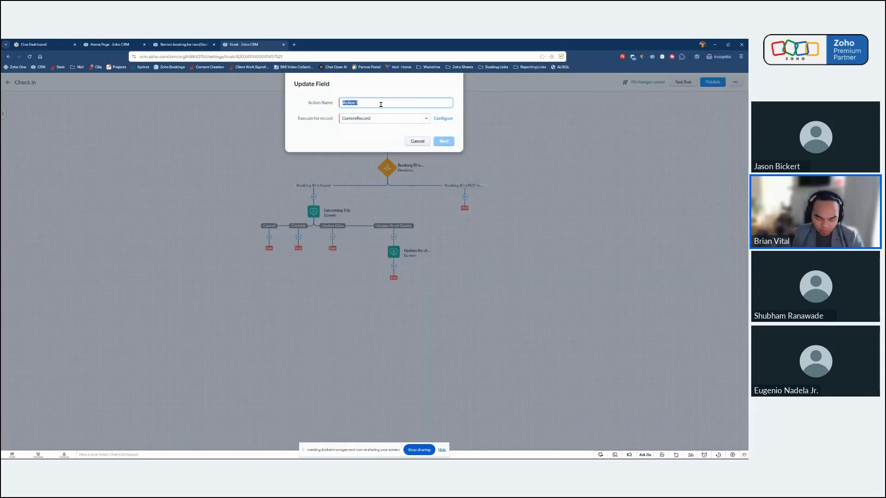
pyautogui.write('update')
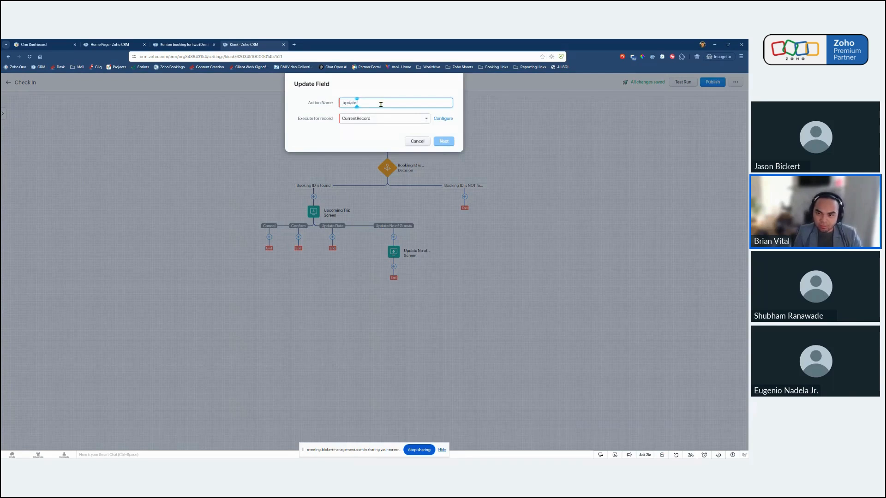
pyautogui.write(' no of guests field')
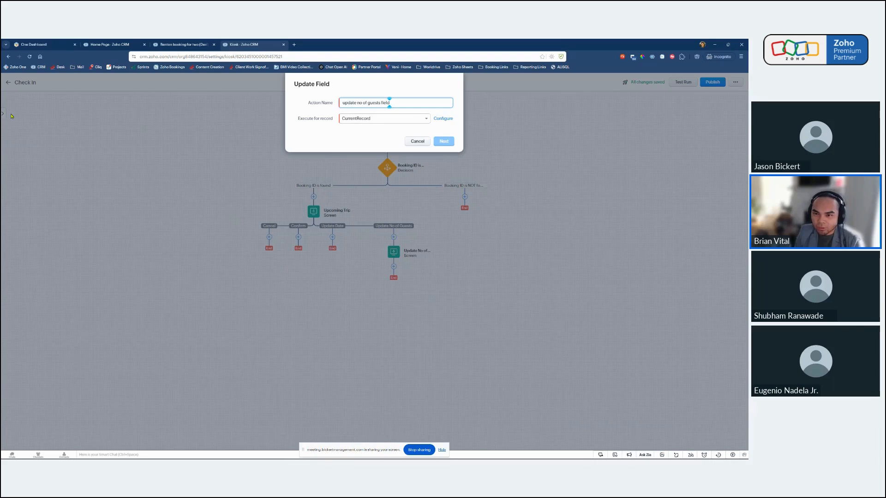
pyautogui.click(371, 120)
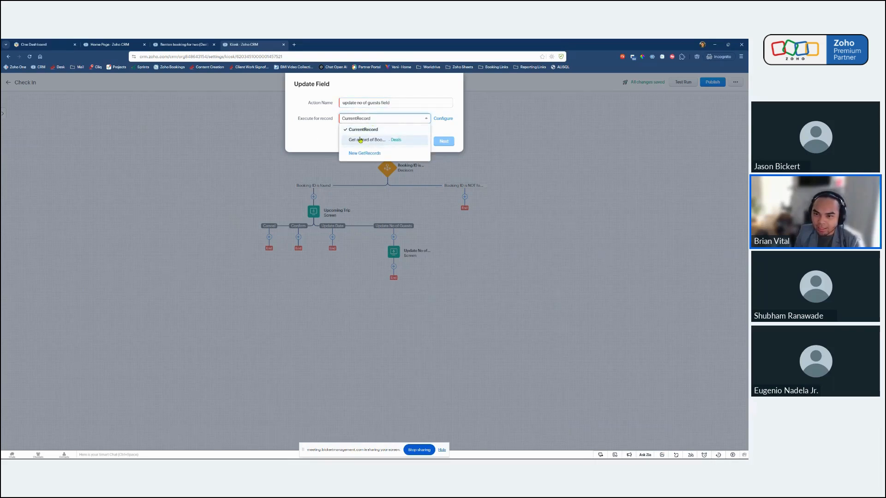
pyautogui.click(374, 141)
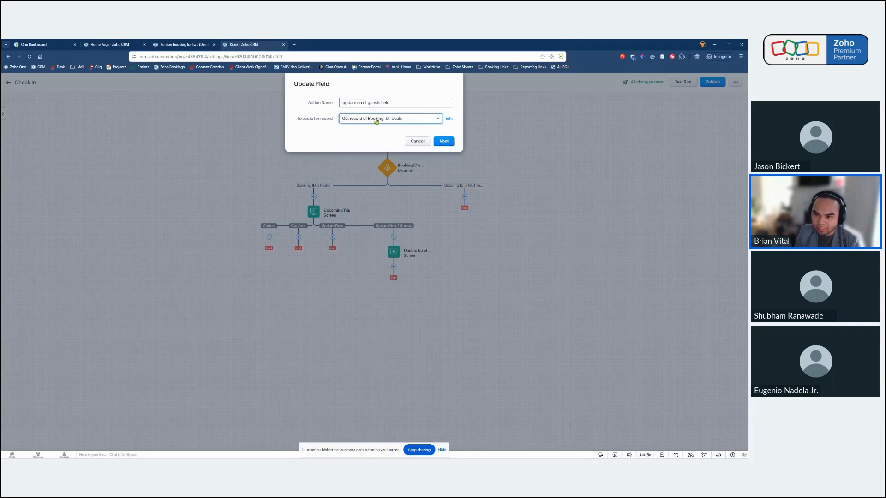
pyautogui.click(444, 142)
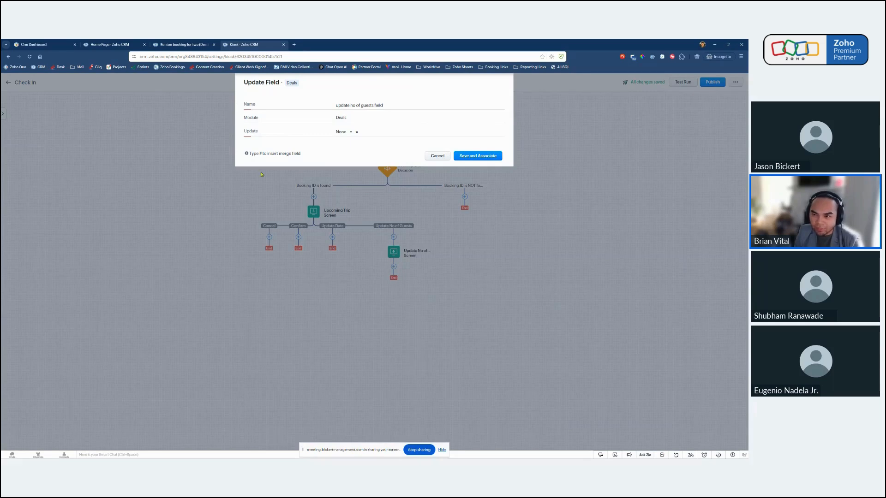
# Set the action to update Booking ID with the merge field Check In, Update No of Guests, Update No of Guests, and save and associate it.
pyautogui.click(342, 133)
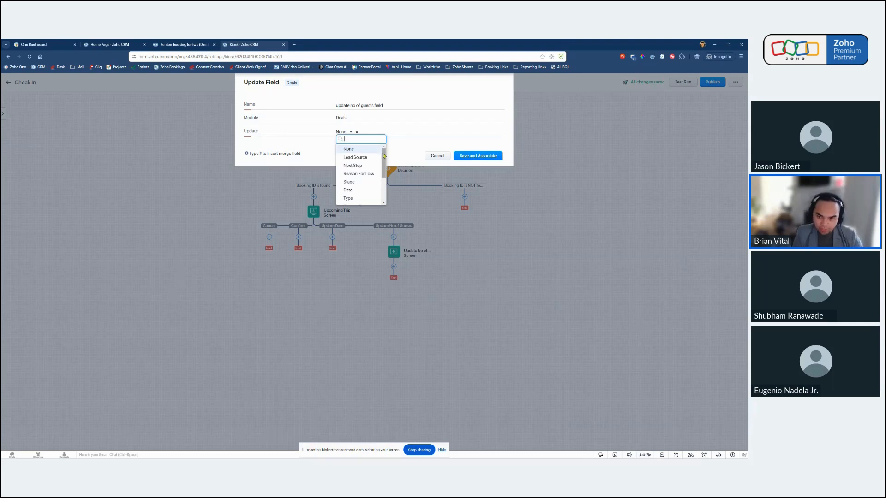
pyautogui.write('boo')
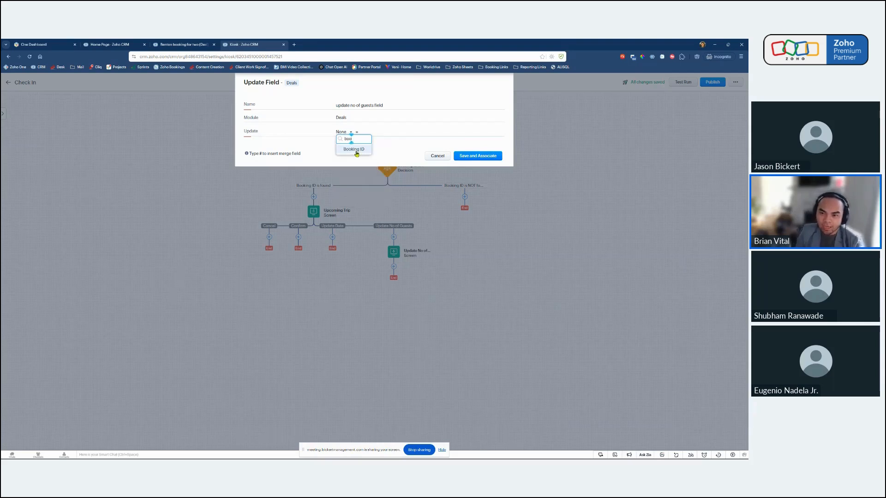
pyautogui.click(354, 150)
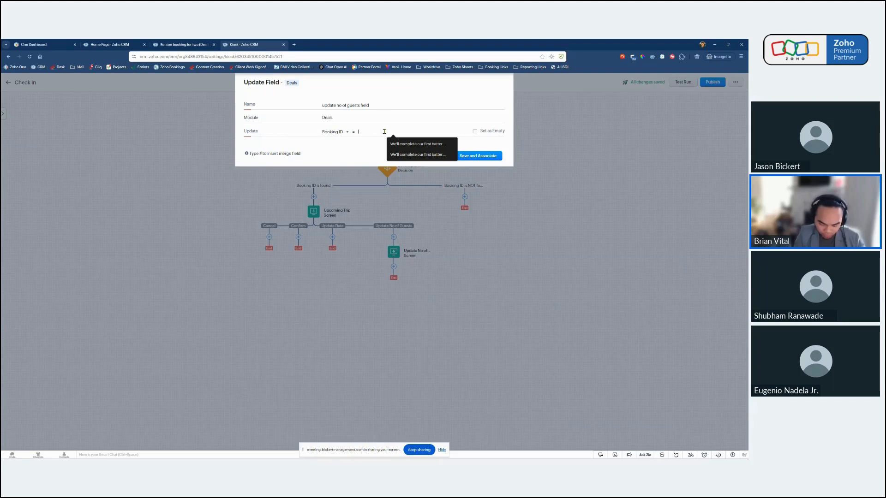
pyautogui.write('#')
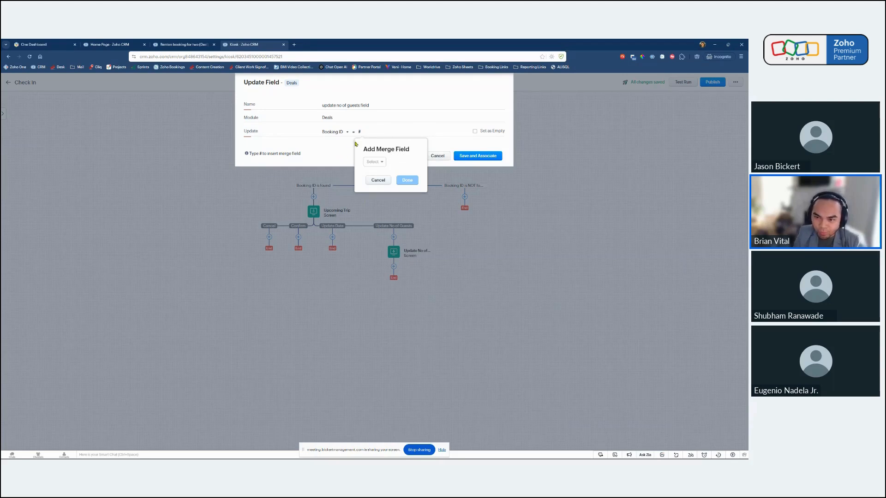
pyautogui.click(375, 162)
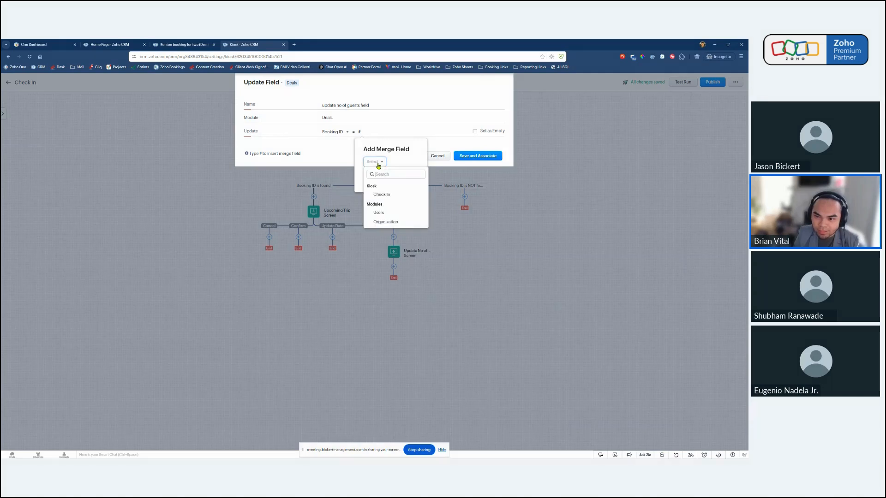
pyautogui.click(380, 195)
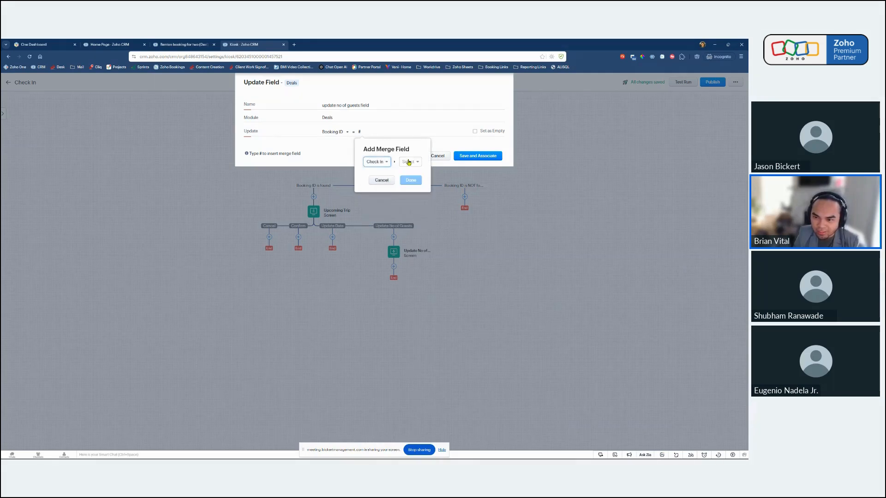
pyautogui.click(408, 162)
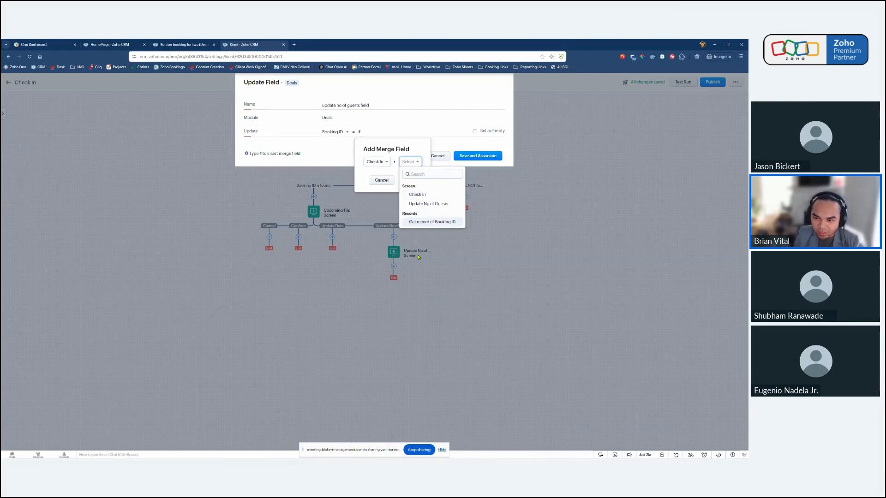
pyautogui.click(430, 207)
pyautogui.click(464, 162)
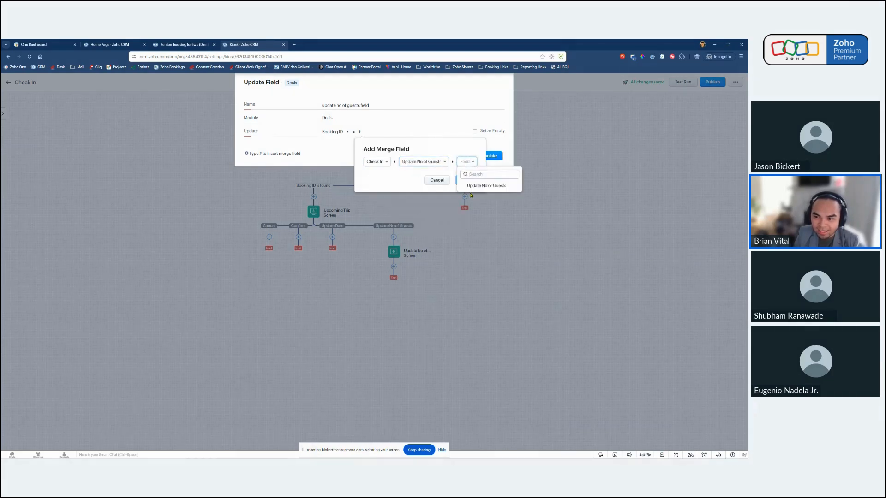
pyautogui.click(484, 186)
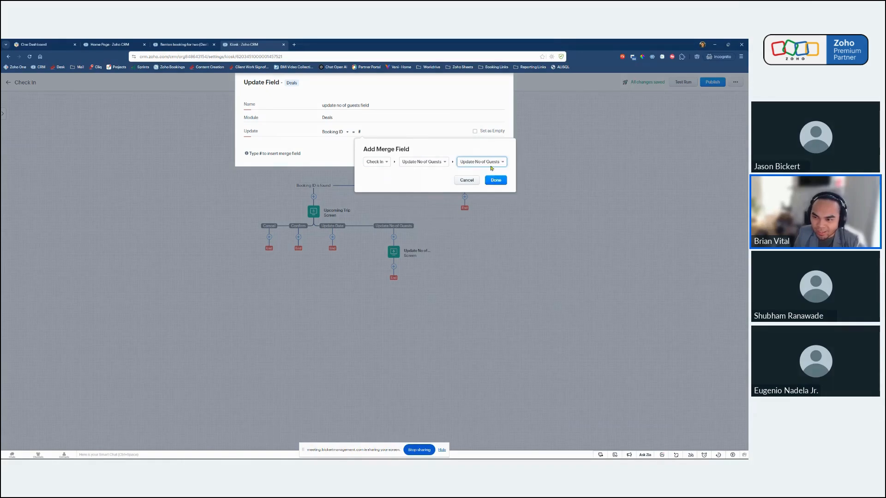
pyautogui.click(497, 180)
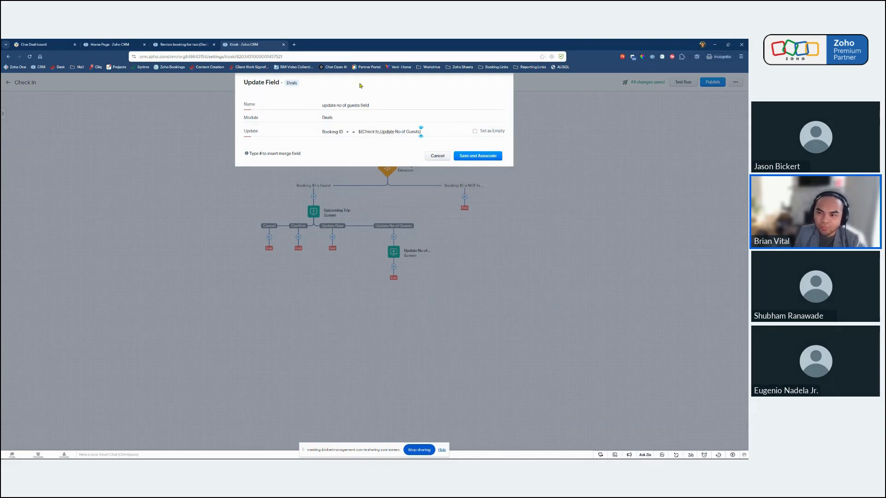
pyautogui.click(475, 157)
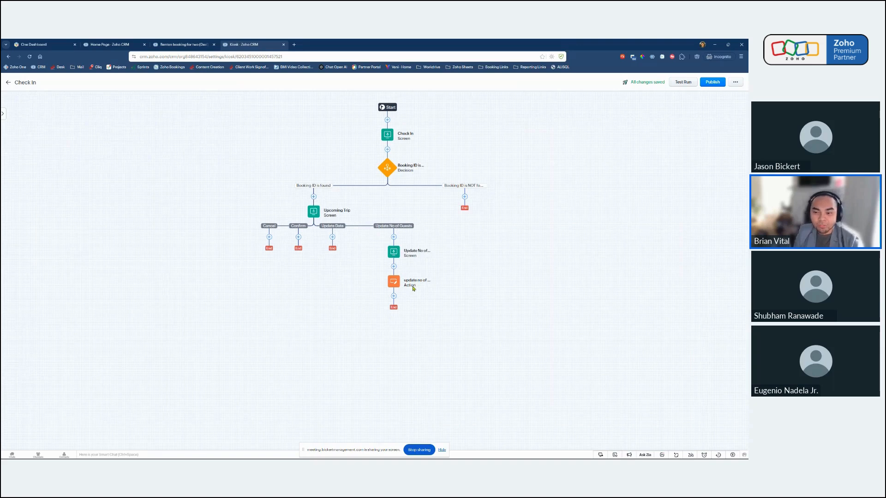
# Add an Add Tags action named "add update tag" below the update no of guests field action, executed for Get record of Booking ID - Deals.
pyautogui.click(394, 295)
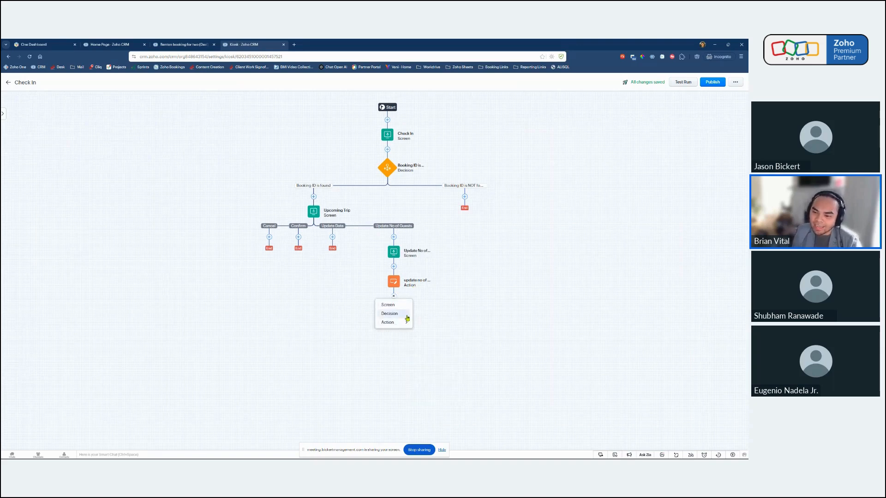
pyautogui.moveTo(405, 323)
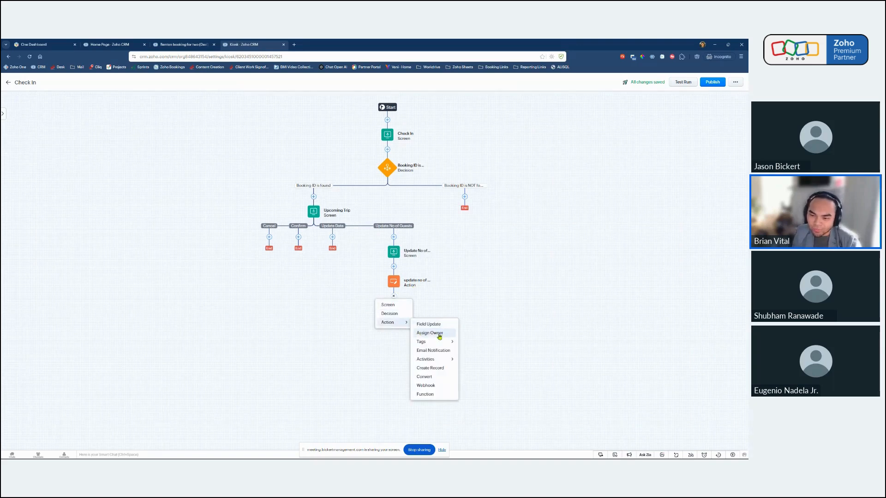
pyautogui.moveTo(450, 341)
pyautogui.click(477, 344)
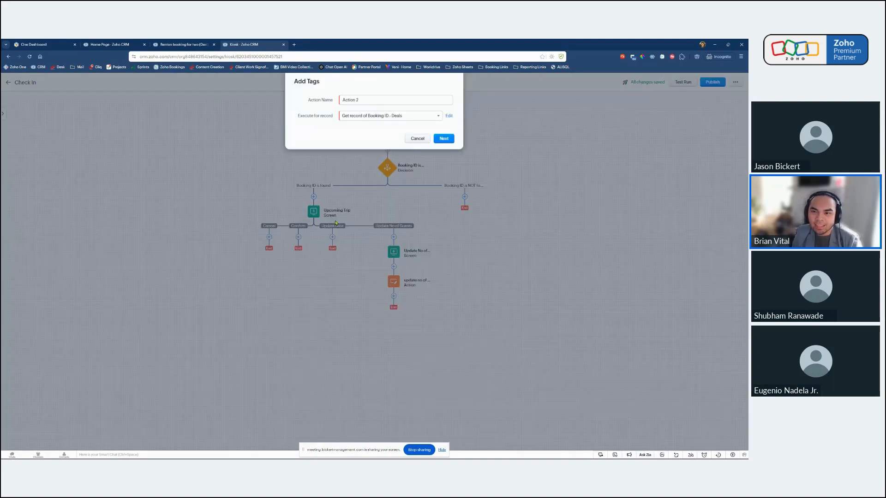
pyautogui.moveTo(381, 104); pyautogui.dragTo(311, 109)
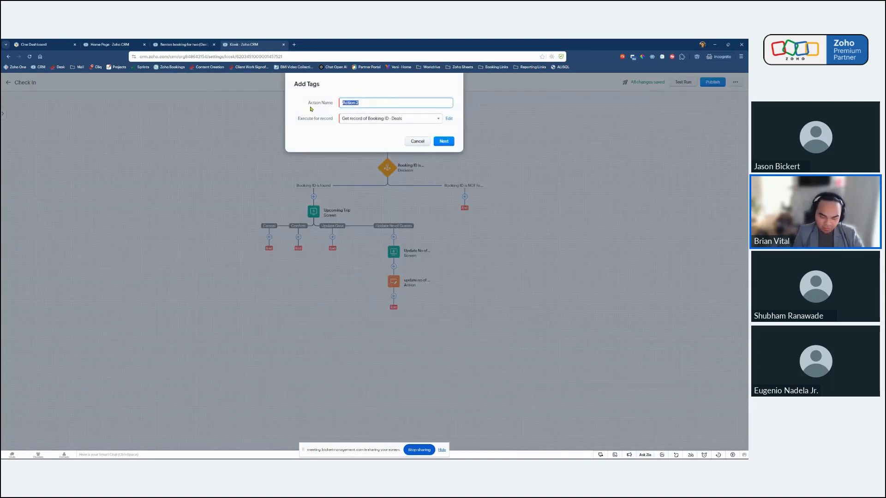
pyautogui.write('add update ta')
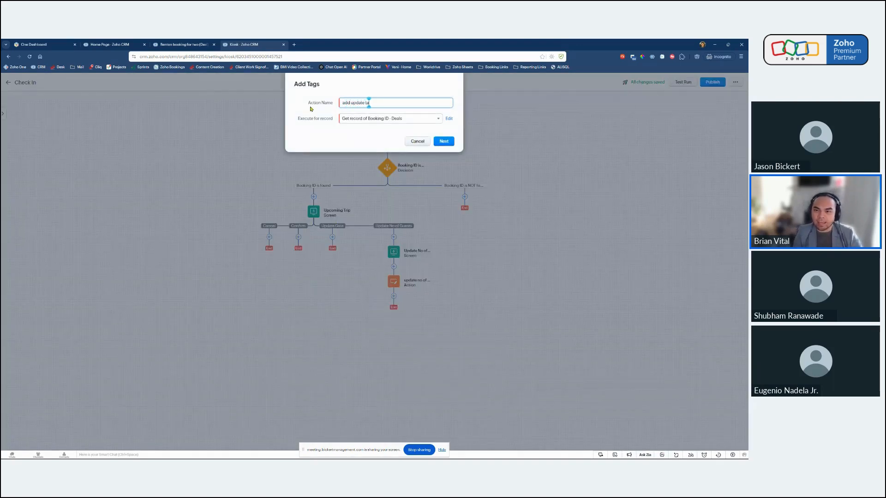
pyautogui.write('g')
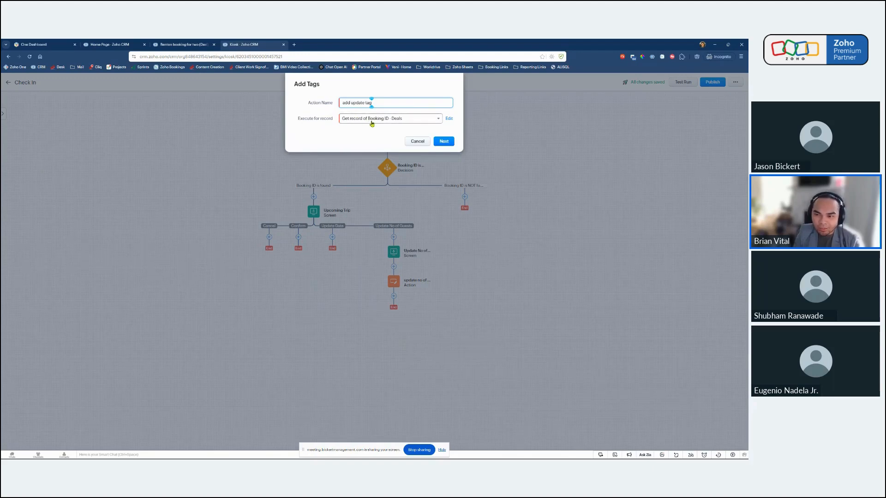
pyautogui.click(444, 143)
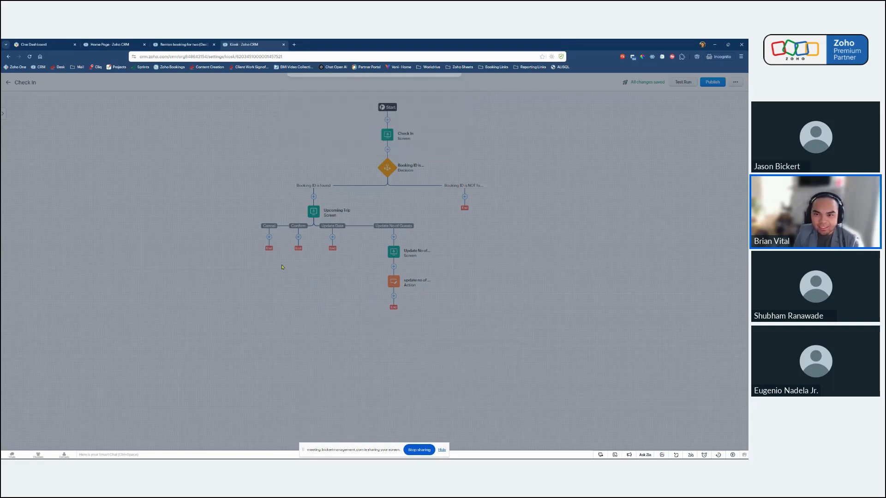
# Choose the existing Updated Number of Guests tag for the action and save it.
pyautogui.click(343, 103)
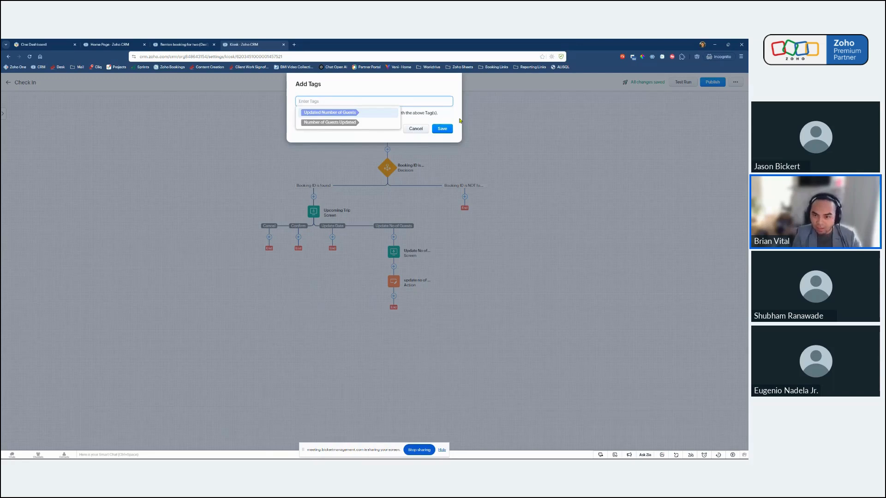
pyautogui.write('update')
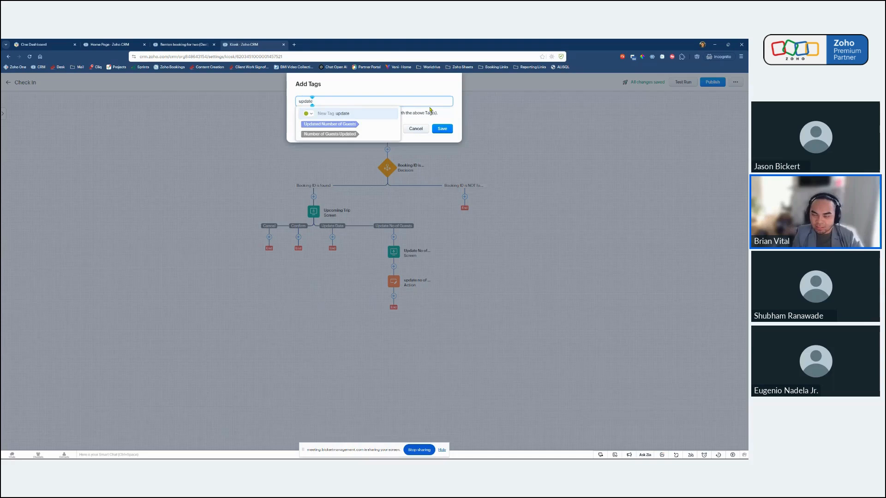
pyautogui.click(331, 124)
pyautogui.click(413, 88)
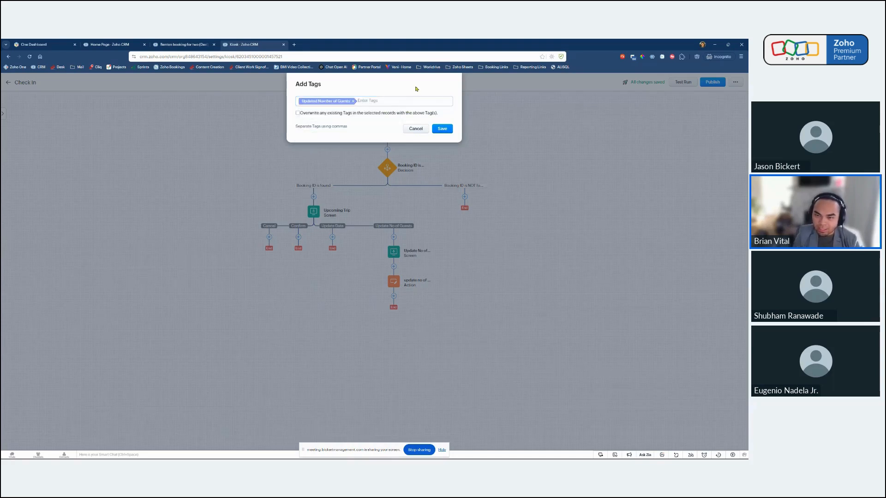
pyautogui.click(447, 130)
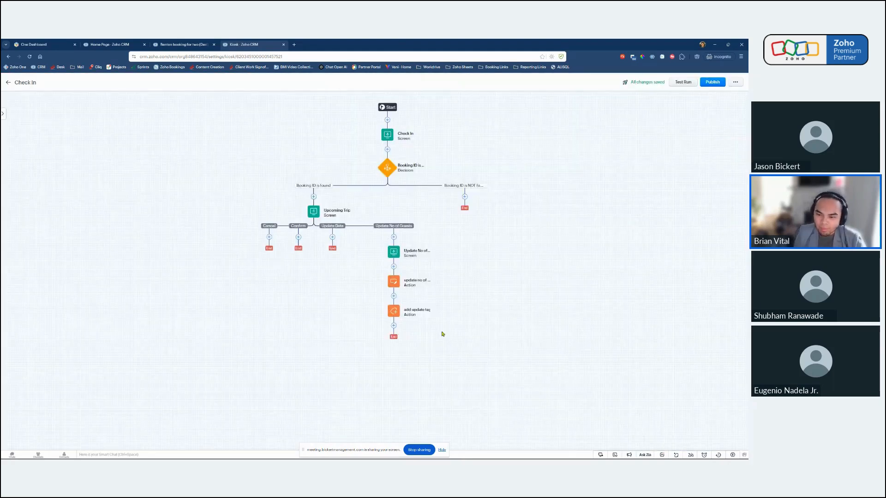
# Add an Add Task action named "follow up call" below the add update tag action, executed for Get record of Booking ID - Deals.
pyautogui.click(394, 326)
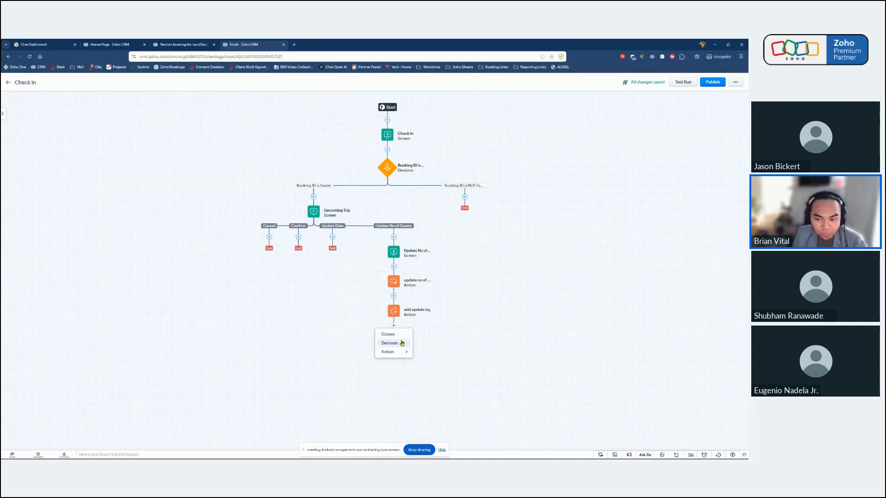
pyautogui.moveTo(390, 352)
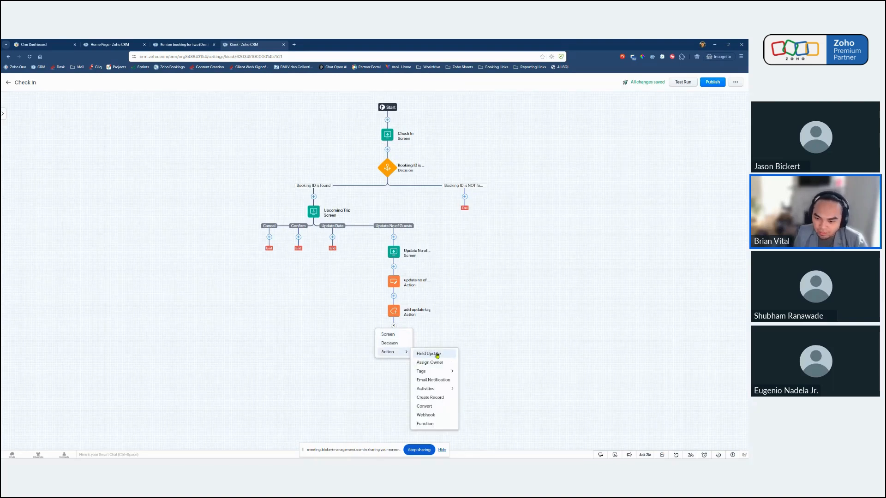
pyautogui.moveTo(435, 393)
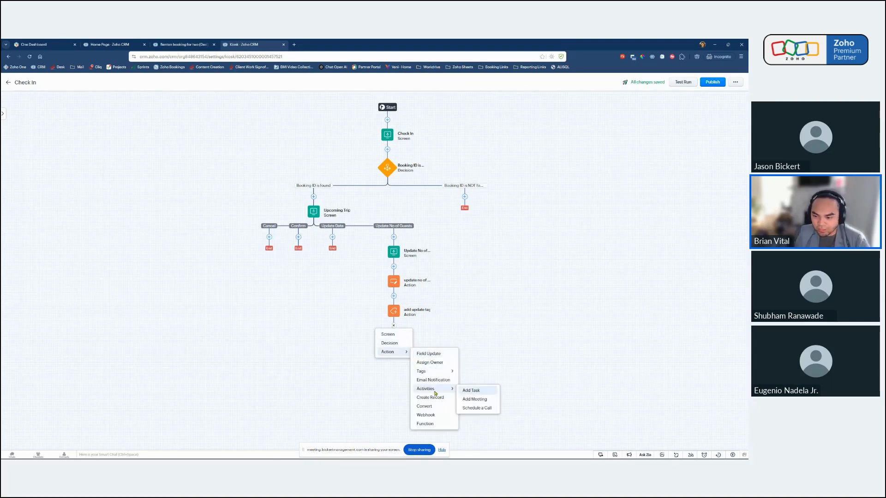
pyautogui.click(471, 391)
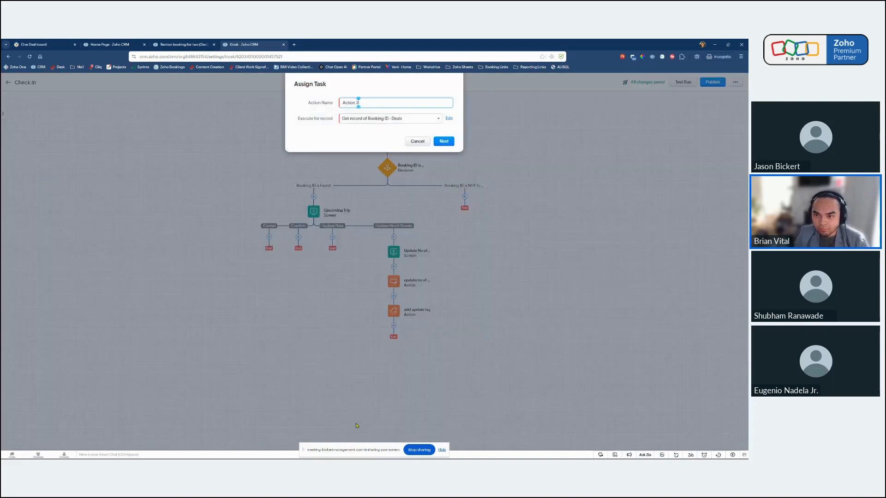
pyautogui.hotkey('ctrl', 'a')
pyautogui.press('BackSpace')
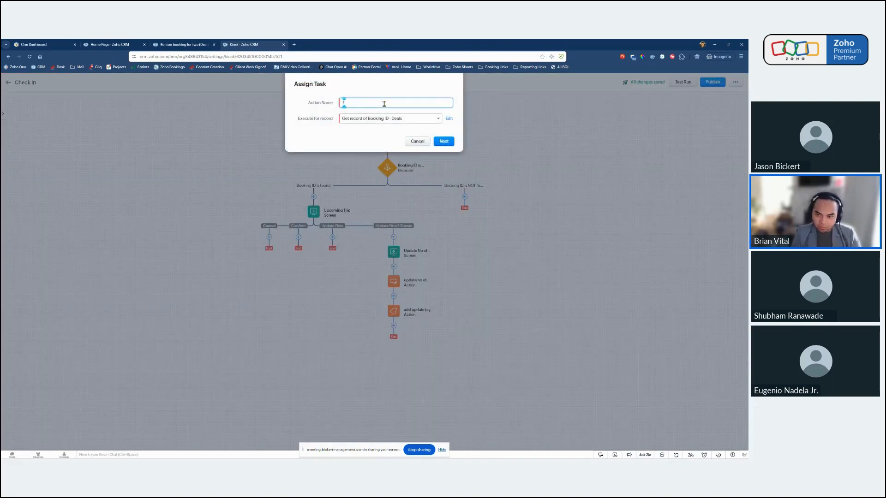
pyautogui.write('follow up')
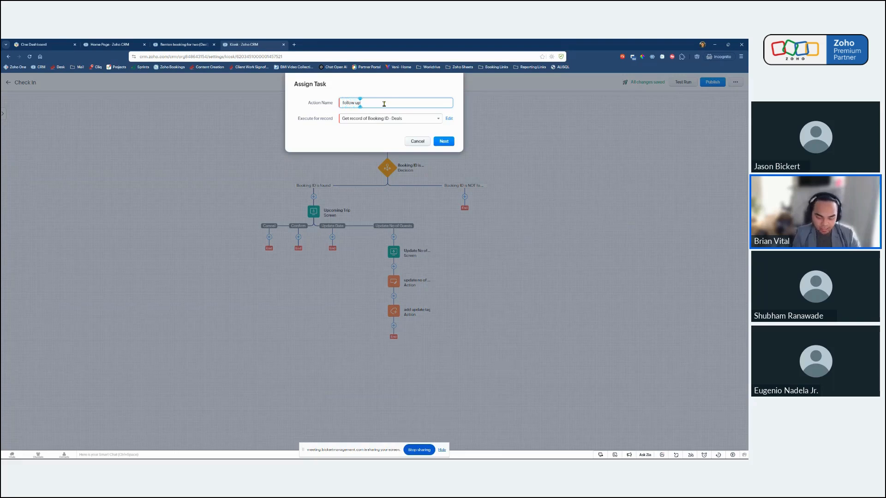
pyautogui.write(' call')
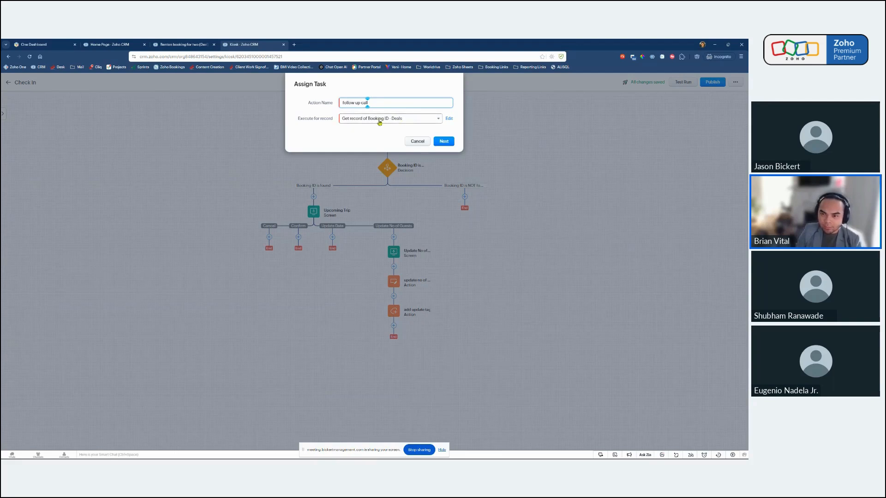
pyautogui.click(446, 144)
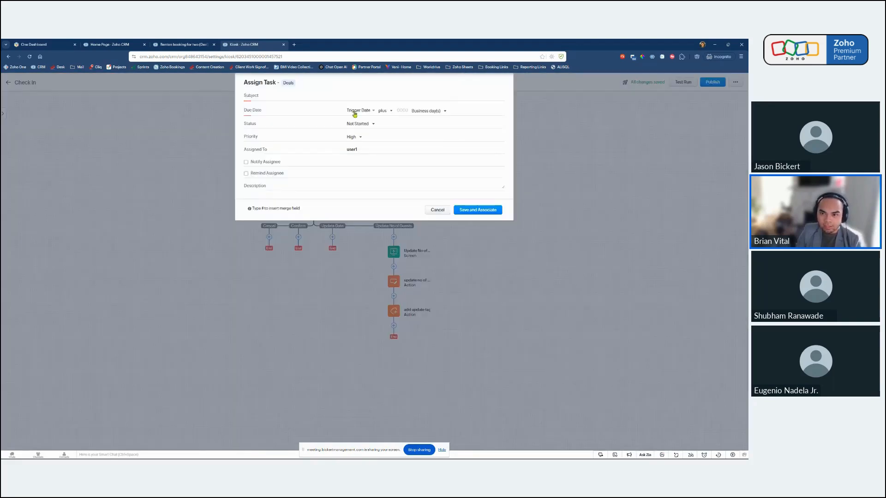
# Set the task's subject to "follow up call with" followed by the merge field Contacts, Contact Name.
pyautogui.click(360, 98)
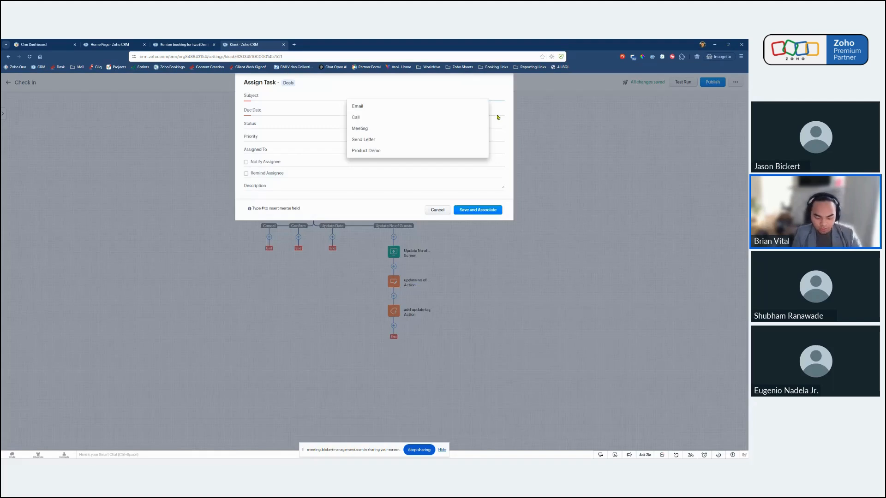
pyautogui.write('follow up call')
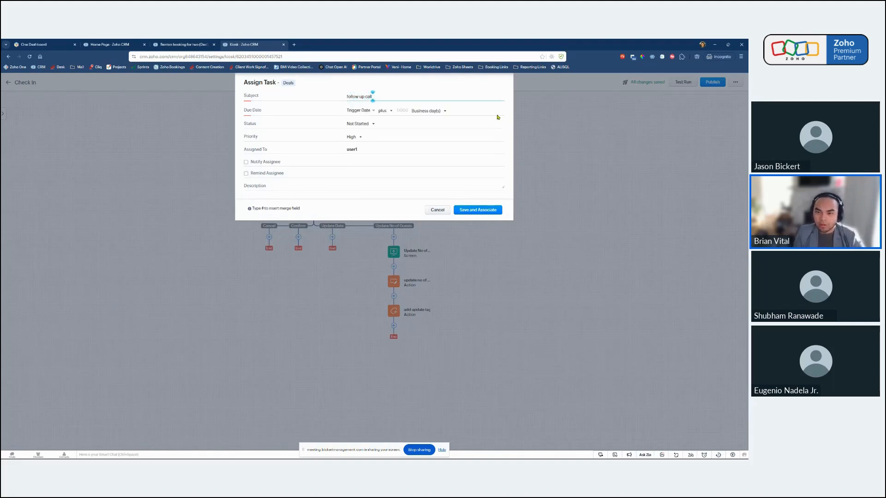
pyautogui.write(' with')
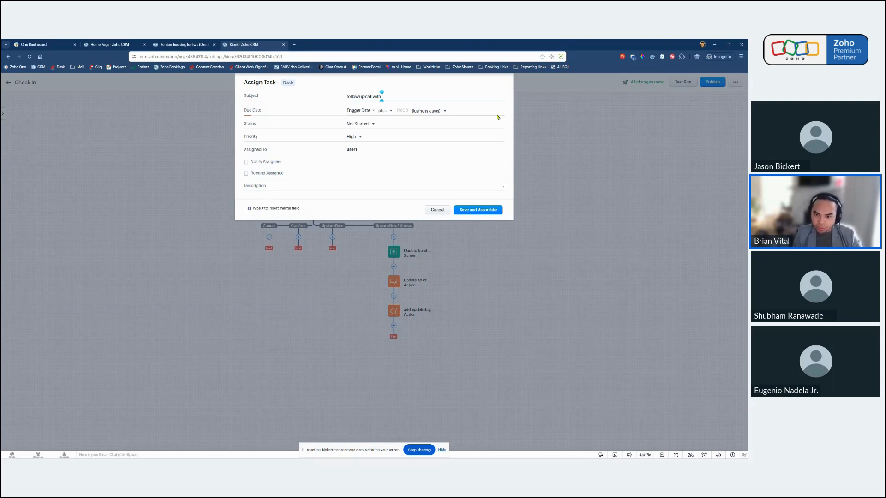
pyautogui.write('#')
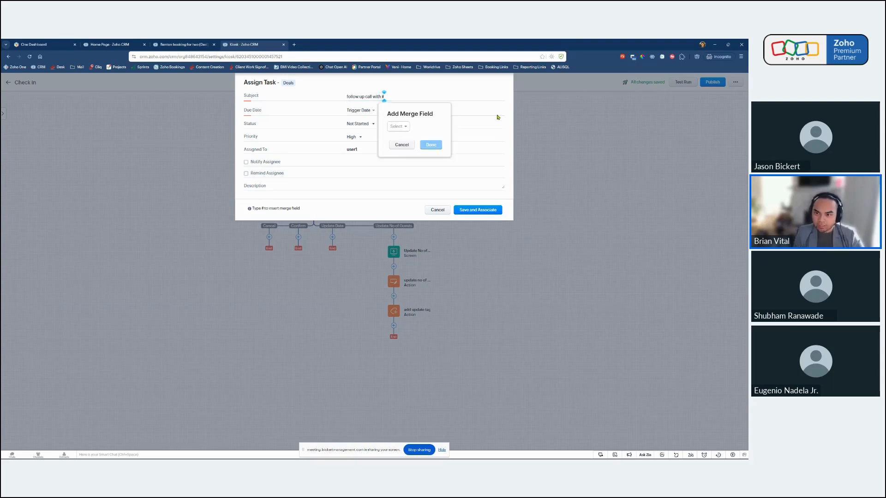
pyautogui.click(403, 127)
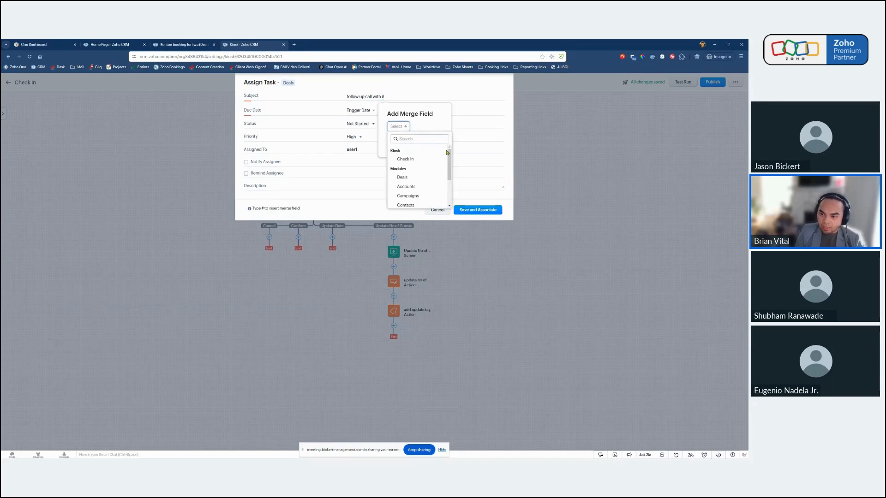
pyautogui.moveTo(450, 162); pyautogui.dragTo(391, 169)
pyautogui.moveTo(450, 157)
pyautogui.mouseDown()
pyautogui.moveTo(450, 181)
pyautogui.moveTo(448, 156)
pyautogui.mouseUp()
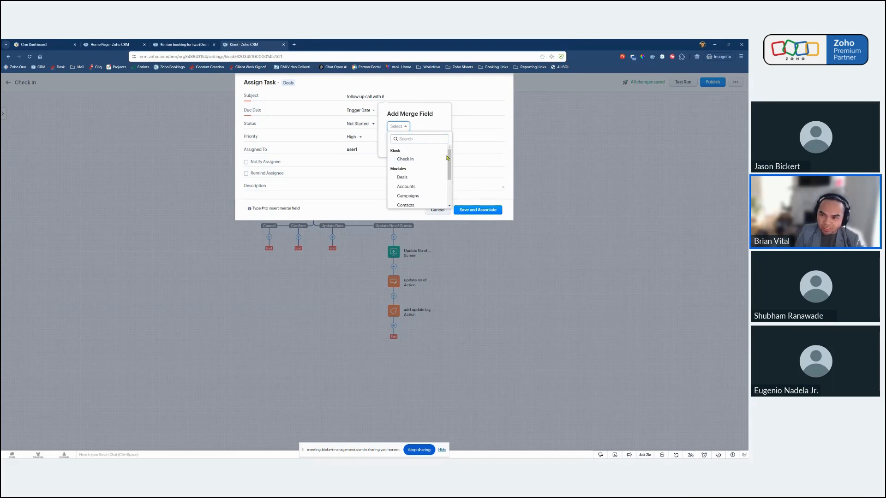
pyautogui.scroll(-1, 450, 157)
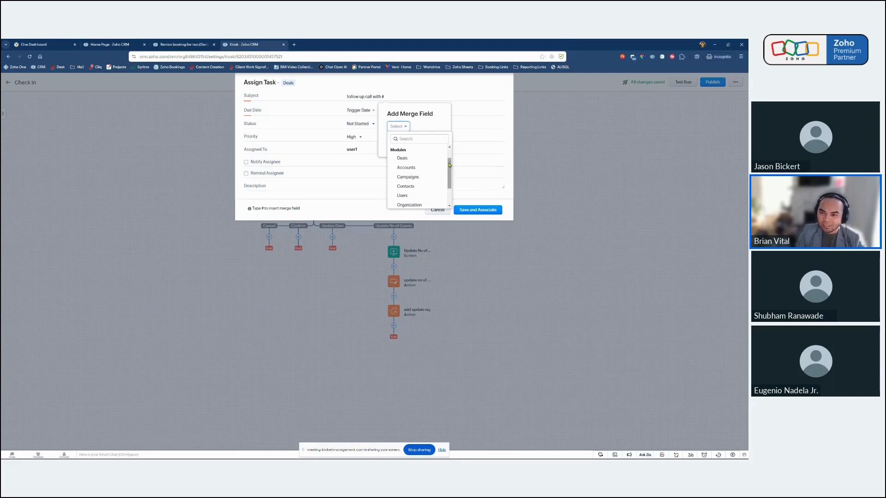
pyautogui.moveTo(450, 165); pyautogui.dragTo(450, 168)
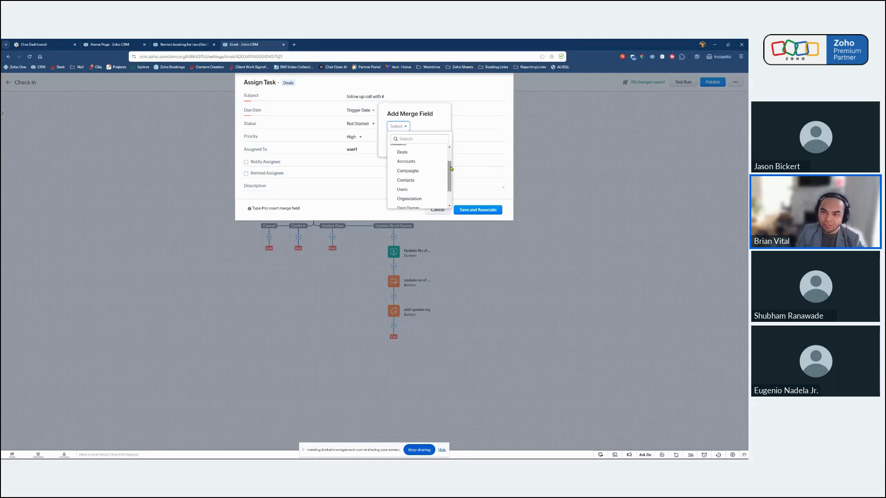
pyautogui.click(412, 181)
pyautogui.click(433, 127)
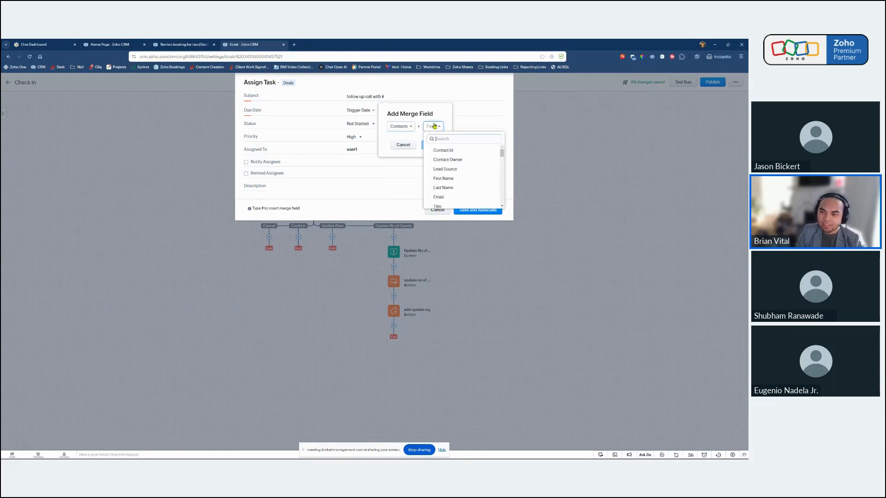
pyautogui.click(460, 138)
pyautogui.write('conta')
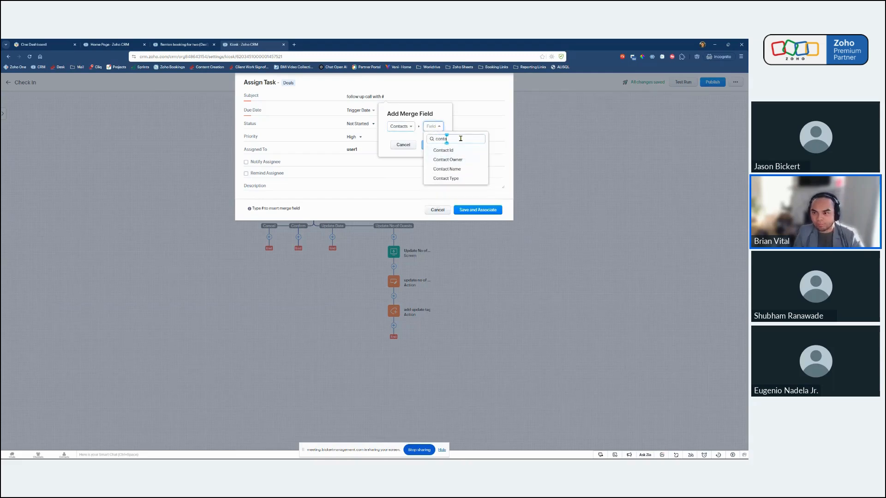
pyautogui.click(472, 170)
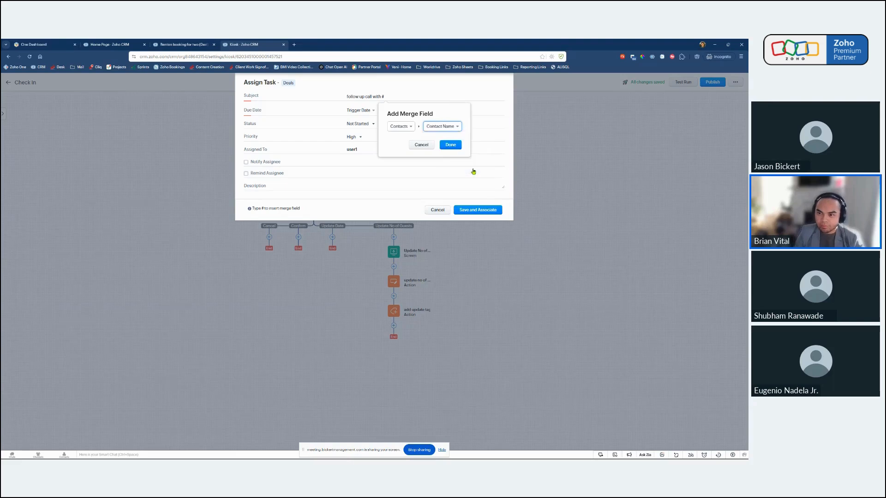
pyautogui.click(449, 144)
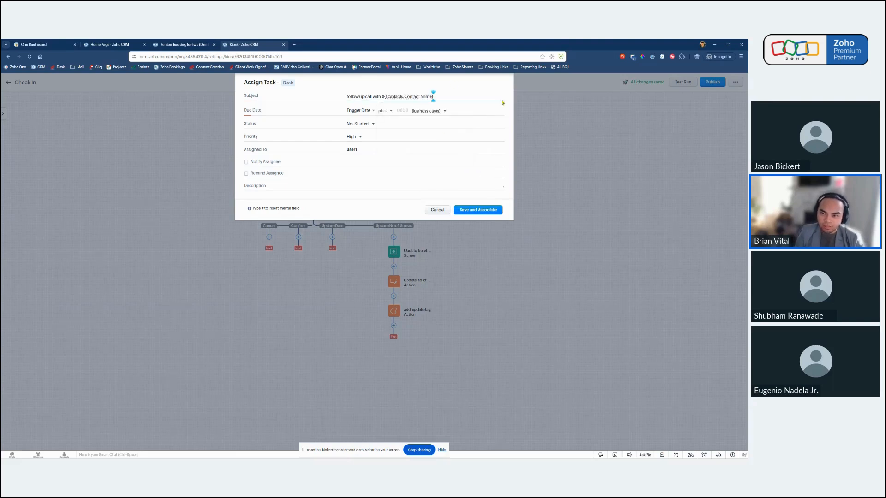
# Set the due date to trigger date plus 1 business day, enable notifying and reminding the assignee, and save and associate the task.
pyautogui.click(405, 110)
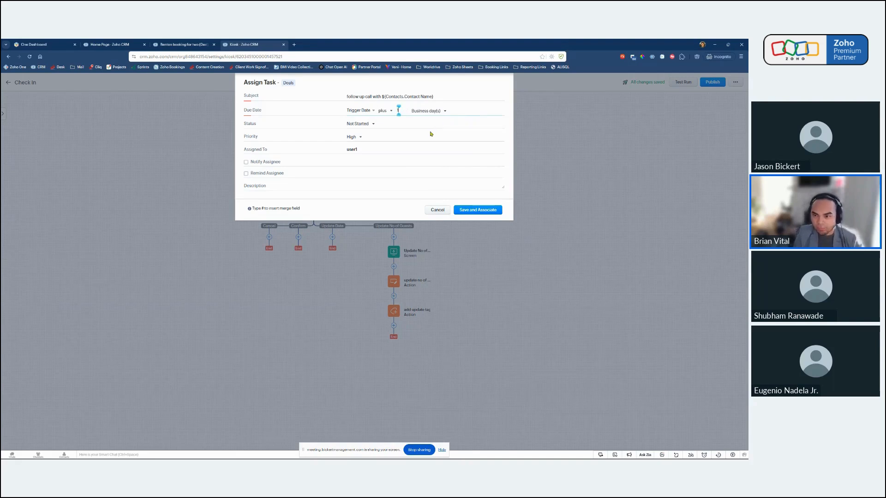
pyautogui.click(246, 162)
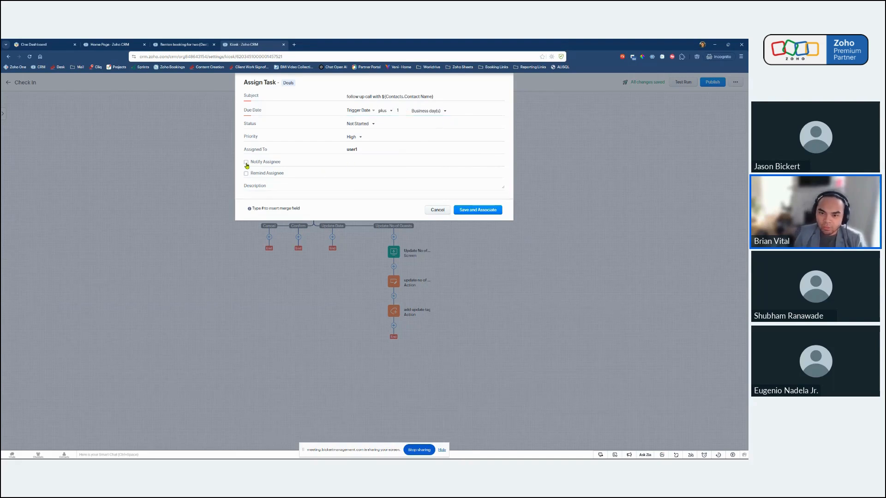
pyautogui.click(246, 174)
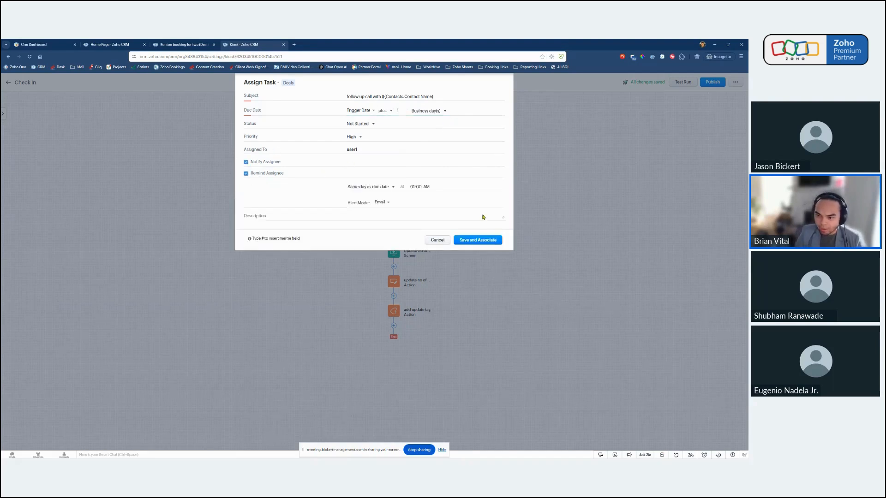
pyautogui.click(475, 240)
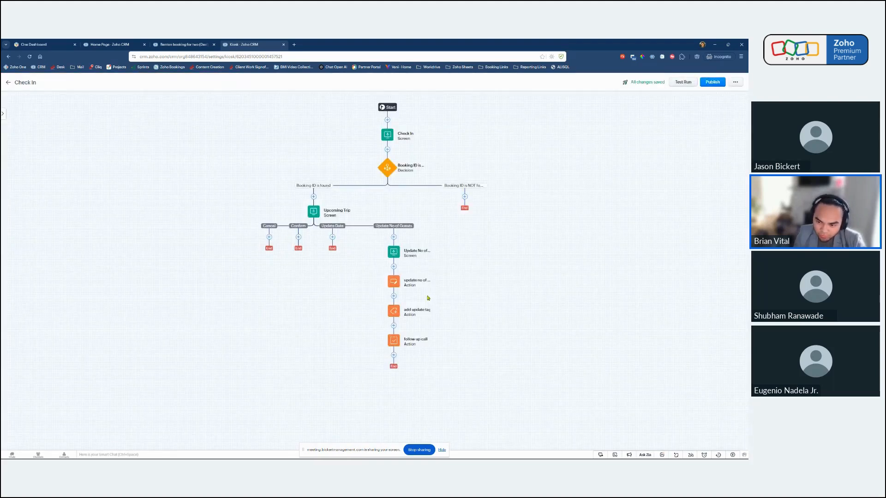
# Add a screen named "Record Updated" below the follow up call action in the Update No of Guests branch.
pyautogui.click(394, 354)
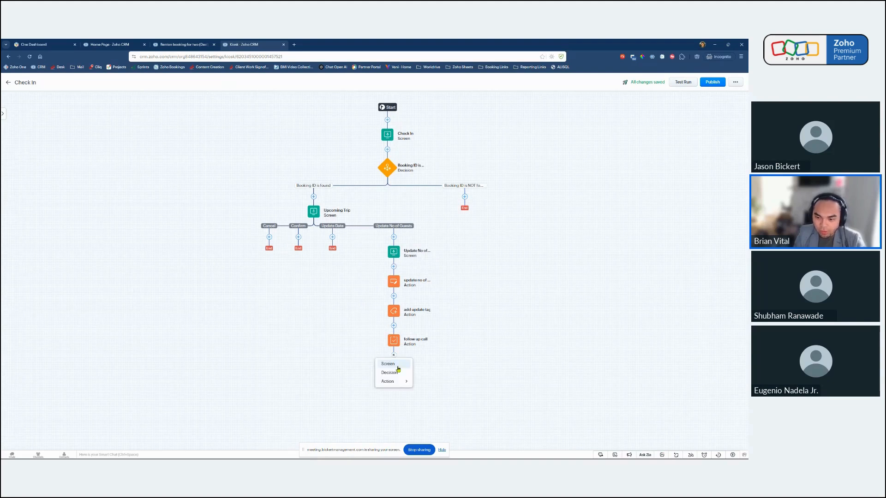
pyautogui.click(388, 364)
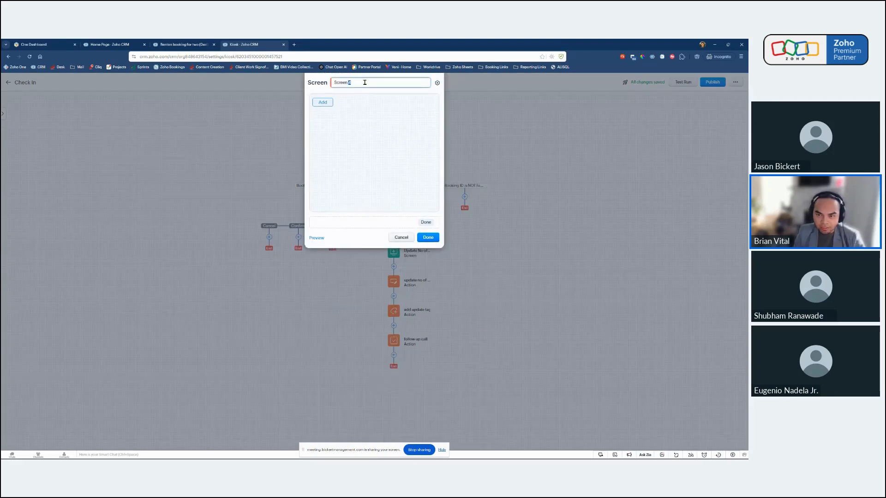
pyautogui.click(365, 83)
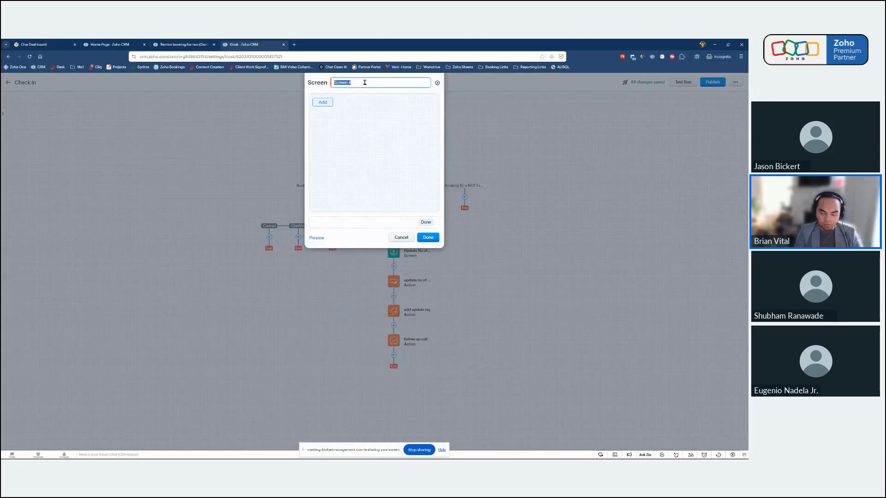
pyautogui.write('Update')
pyautogui.hotkey('ctrl', 'a')
pyautogui.press('BackSpace')
pyautogui.write('Record I')
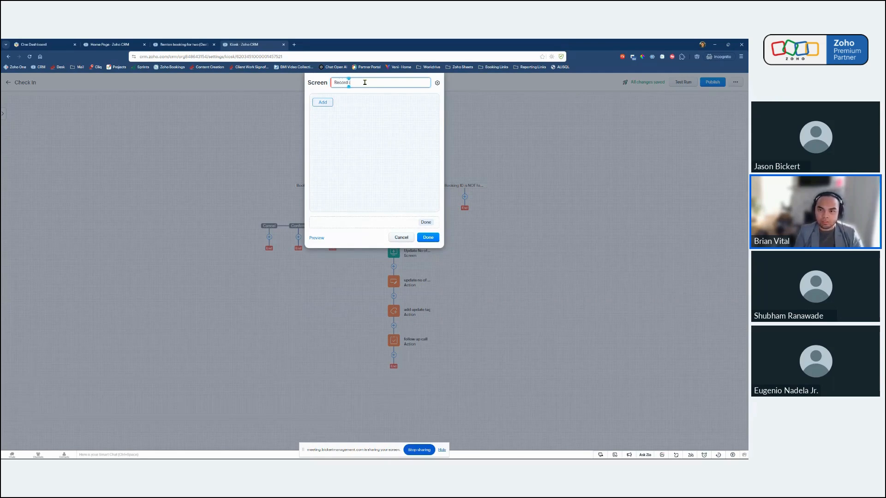
pyautogui.write(' Updated')
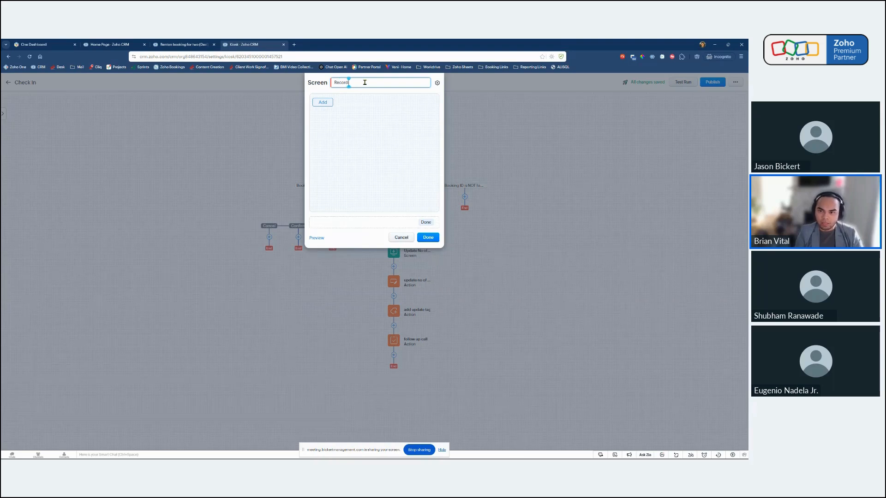
# Add text to the Record Updated screen: "The record has been updated. You can let the client know to expect a call to confirm tomorrow.".
pyautogui.click(324, 102)
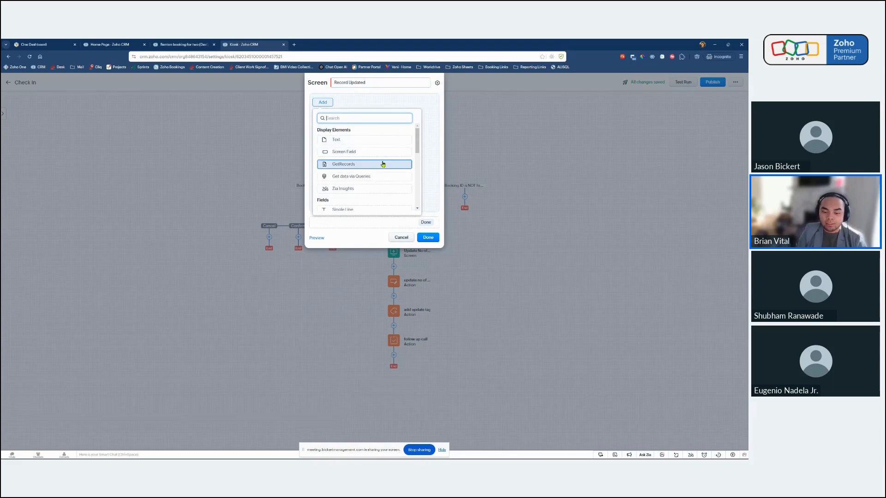
pyautogui.click(361, 140)
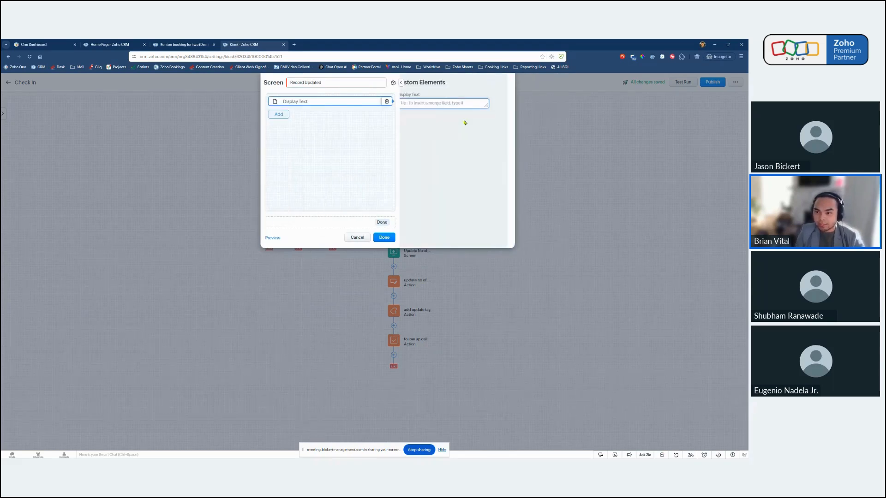
pyautogui.click(438, 105)
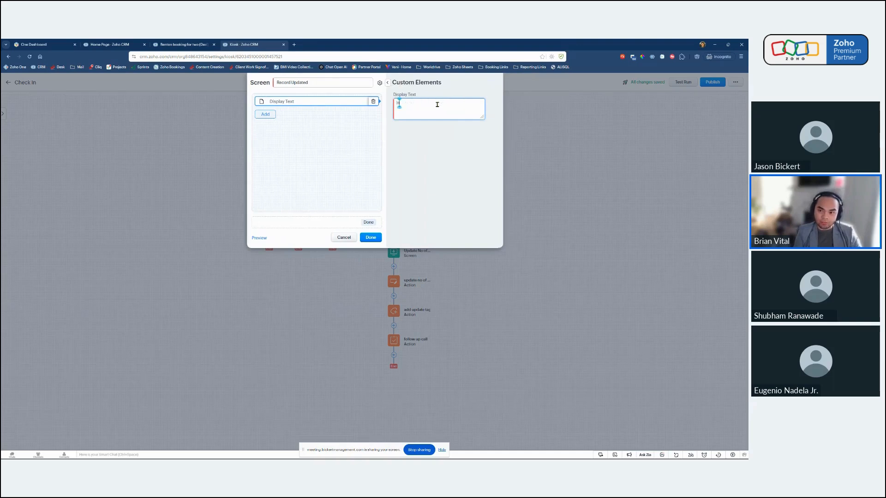
pyautogui.write('HellThe')
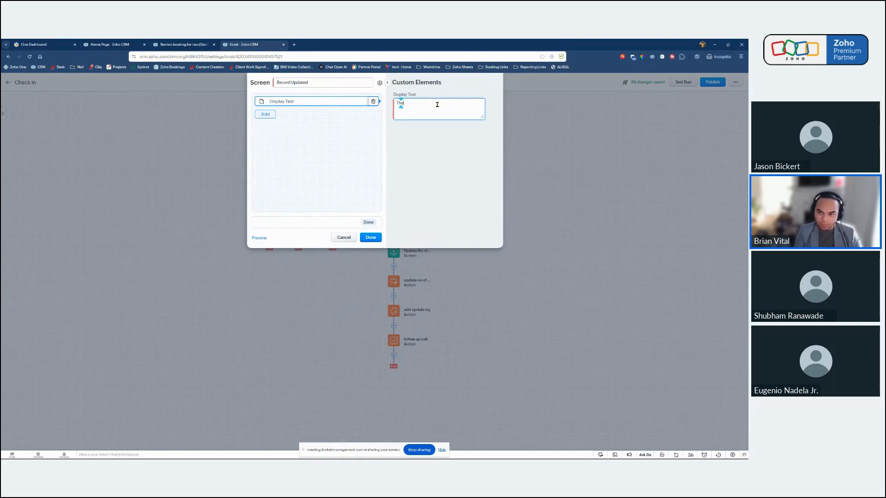
pyautogui.write(' record has been updated.')
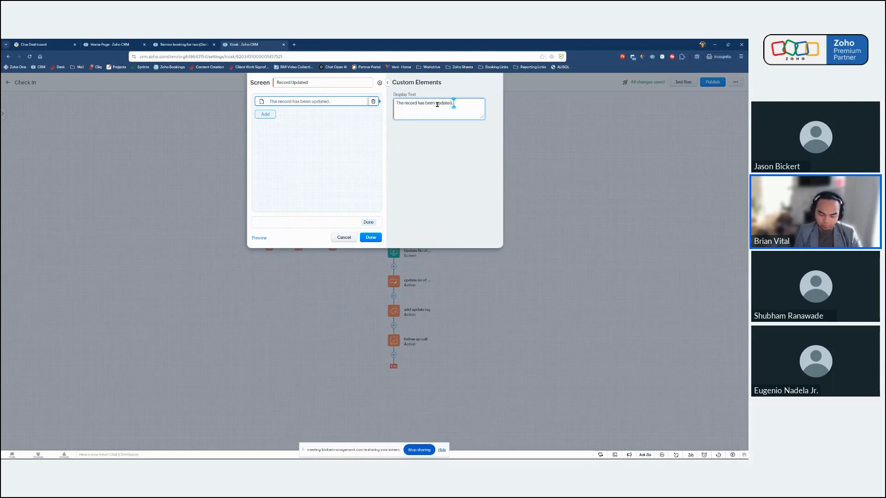
pyautogui.write(' You can')
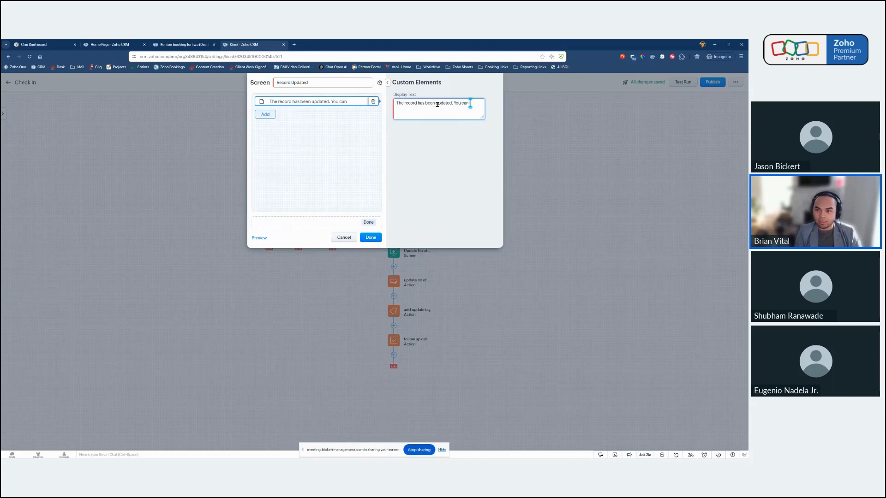
pyautogui.write('let the client kno')
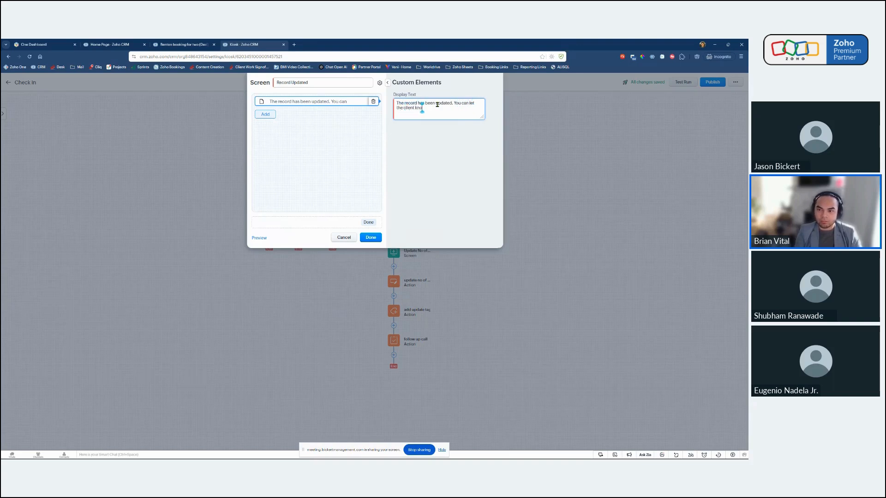
pyautogui.write('w to expect a')
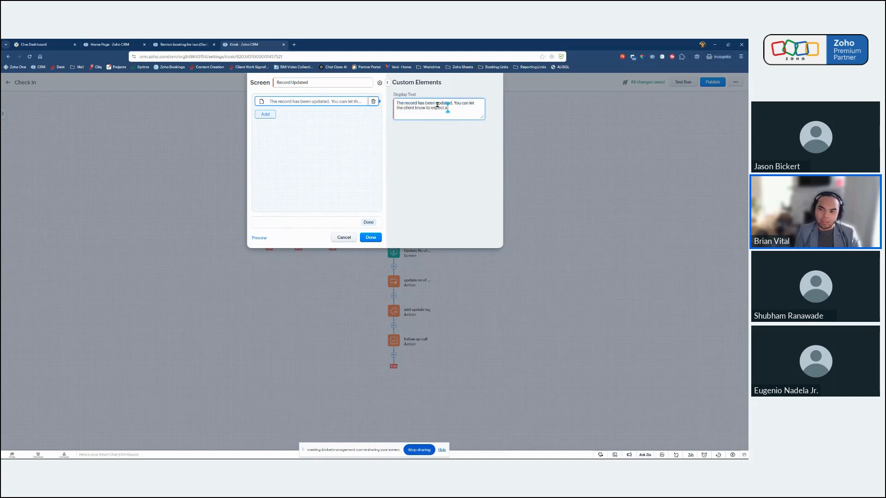
pyautogui.write(' call')
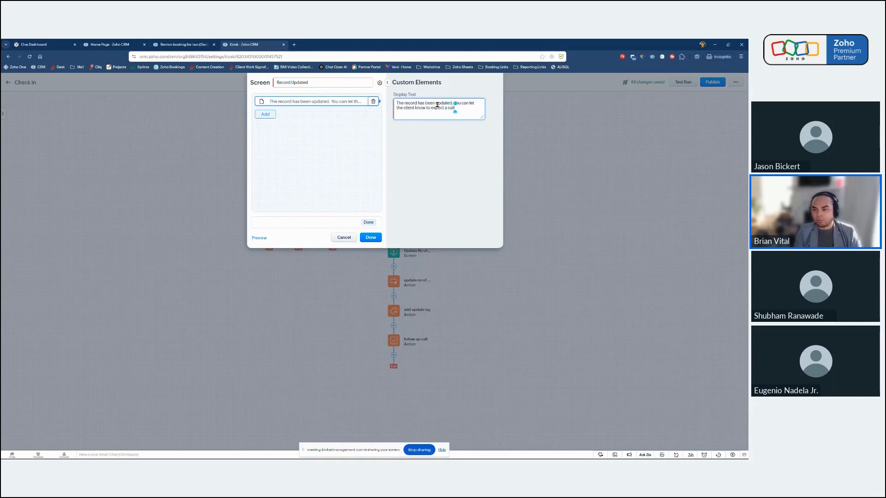
pyautogui.write(' to confirm')
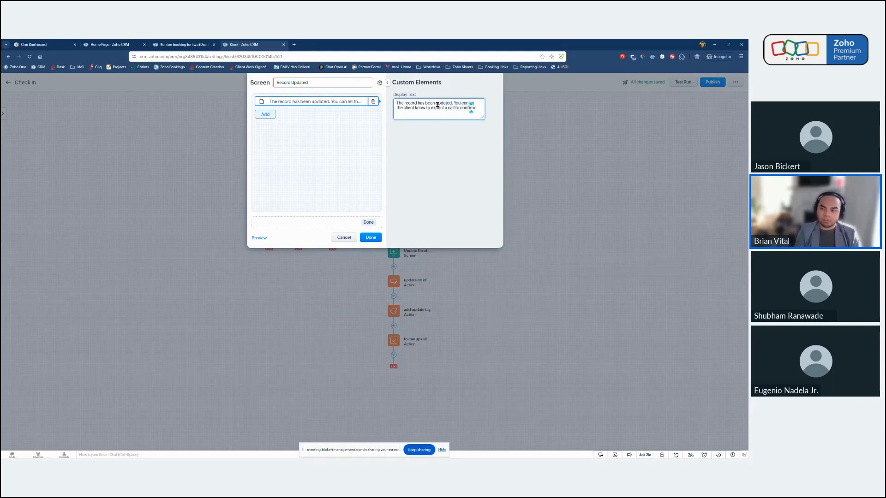
pyautogui.write(' tomorrow.')
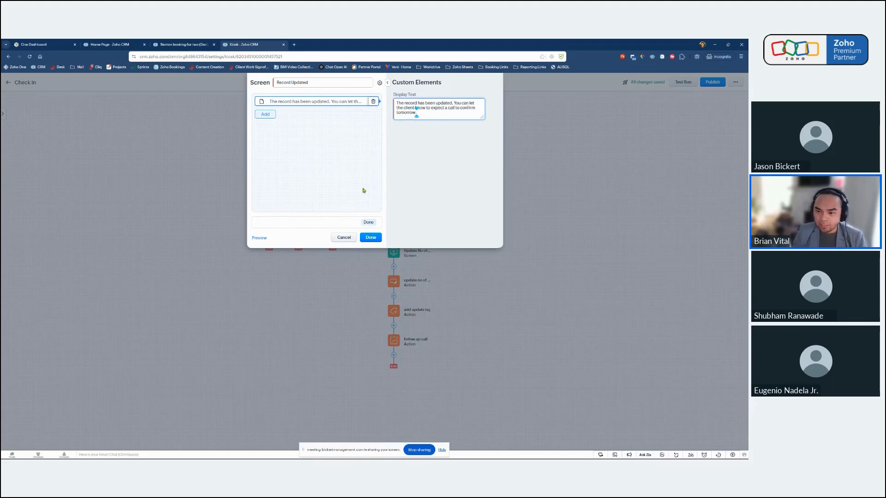
# Check the Record Updated screen's footer button settings, save the screen, and publish the Check In kiosk.
pyautogui.click(351, 222)
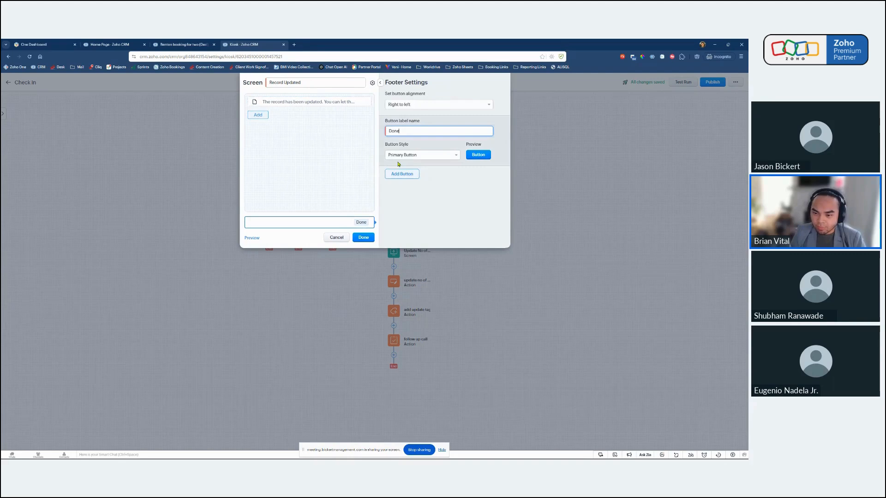
pyautogui.click(364, 238)
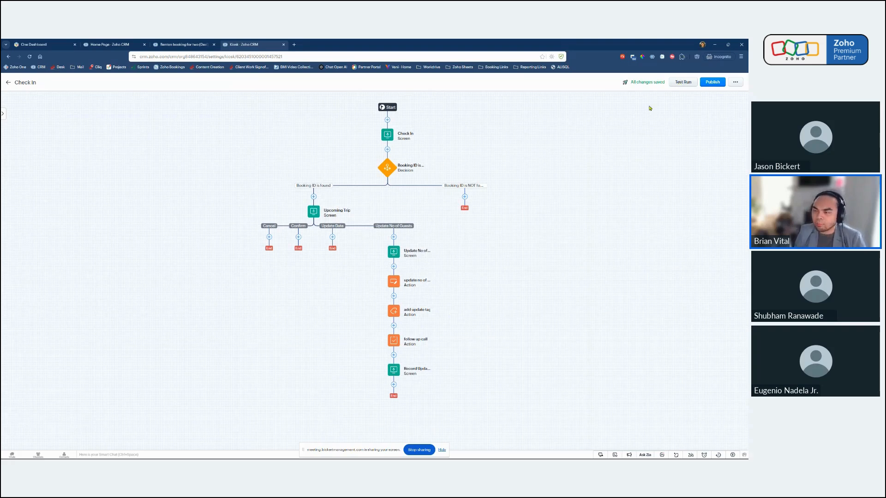
pyautogui.click(710, 83)
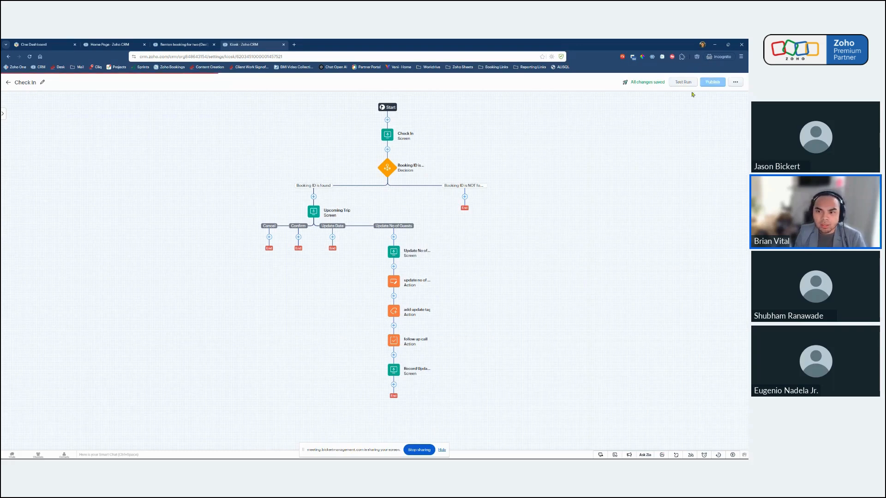
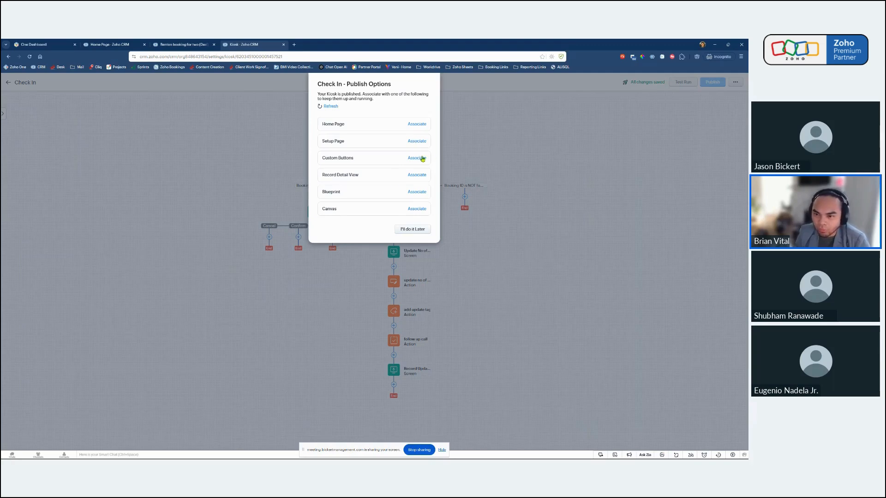
# Associate the Check In kiosk with the Manager's Home page, save the layout, and open the CRM home page.
pyautogui.click(420, 125)
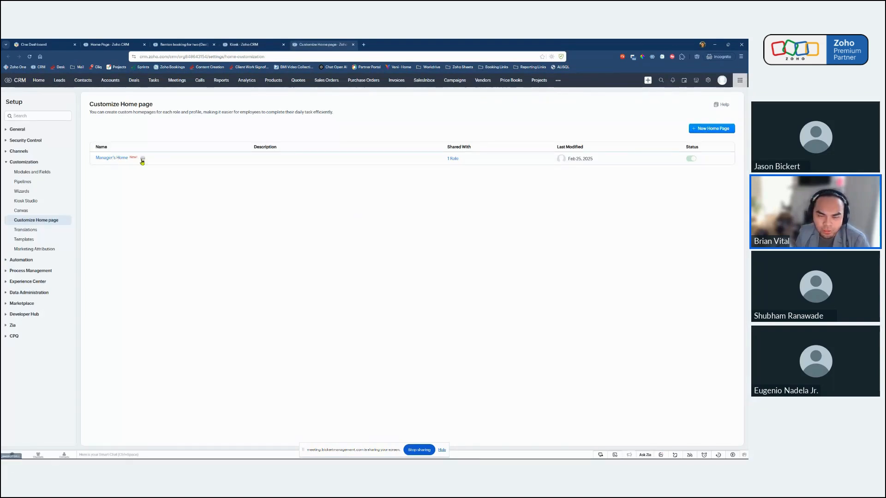
pyautogui.click(142, 161)
pyautogui.click(161, 159)
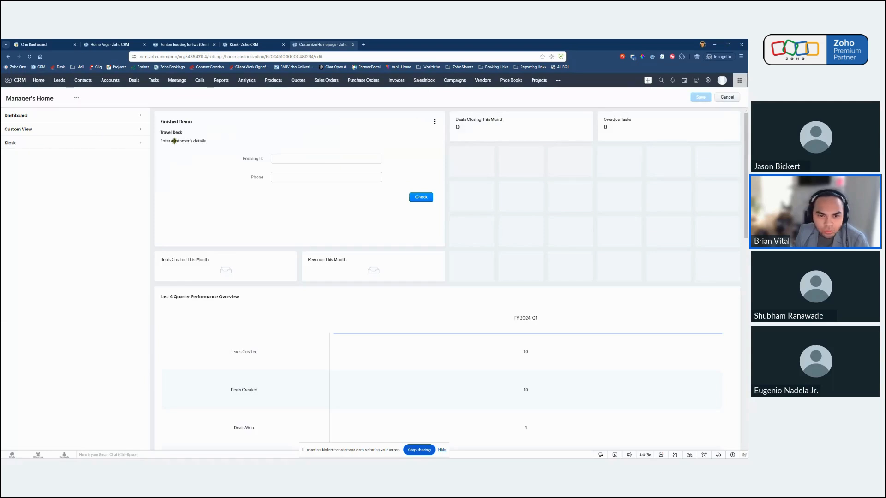
pyautogui.click(138, 143)
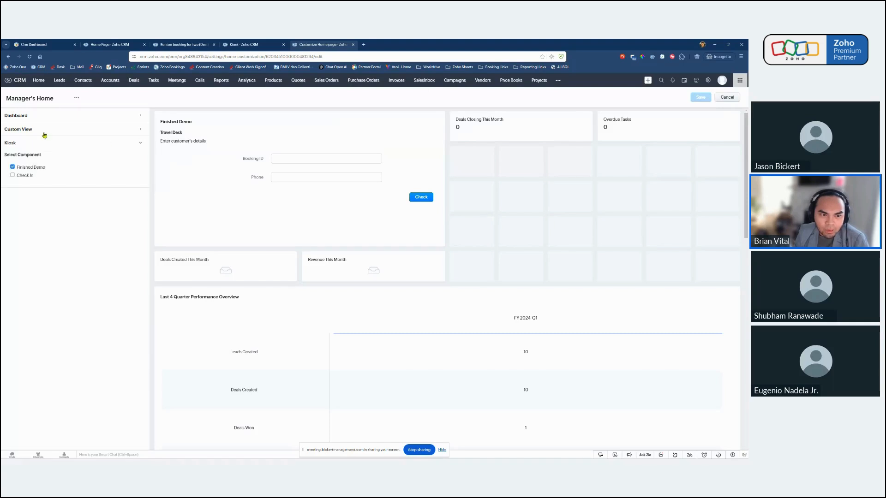
pyautogui.click(13, 176)
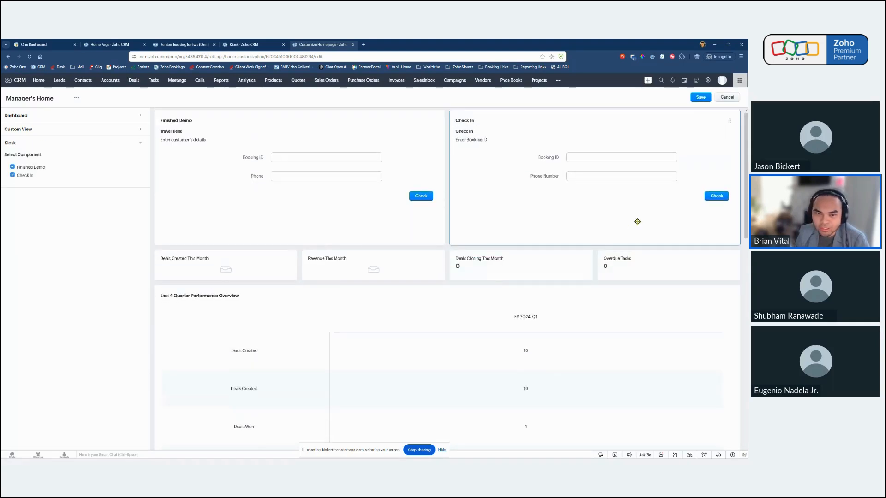
pyautogui.click(701, 98)
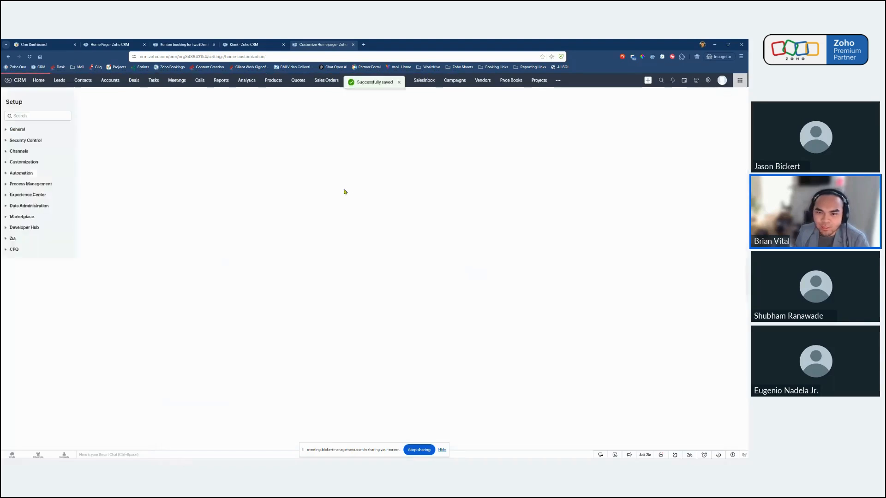
pyautogui.click(39, 81)
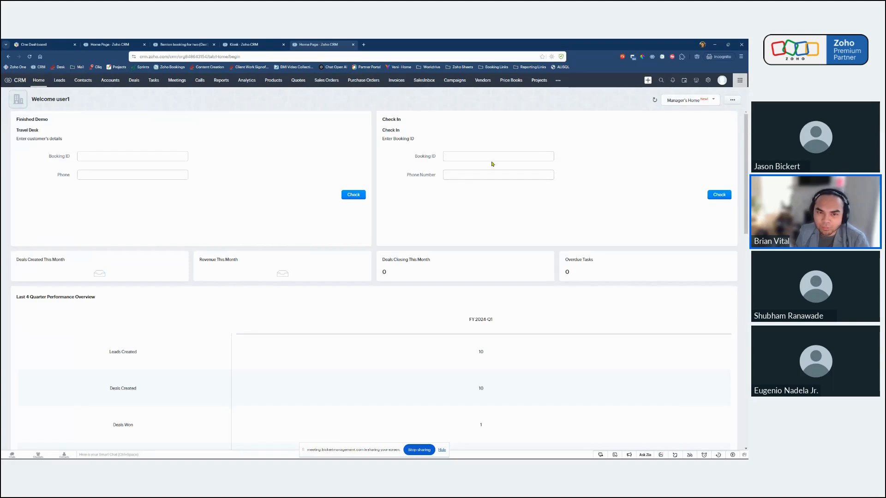
# Remove the "Updated Number of Guests" tag from the Benton booking for two deal and save.
pyautogui.click(185, 45)
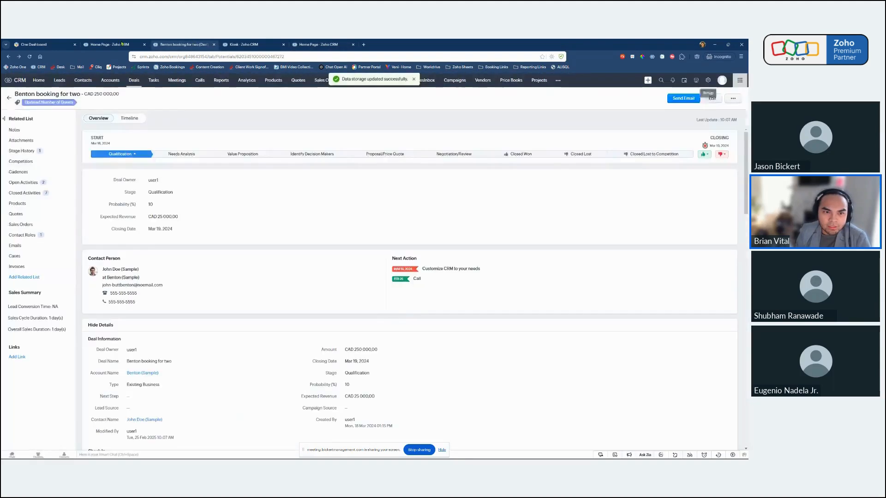
pyautogui.click(30, 57)
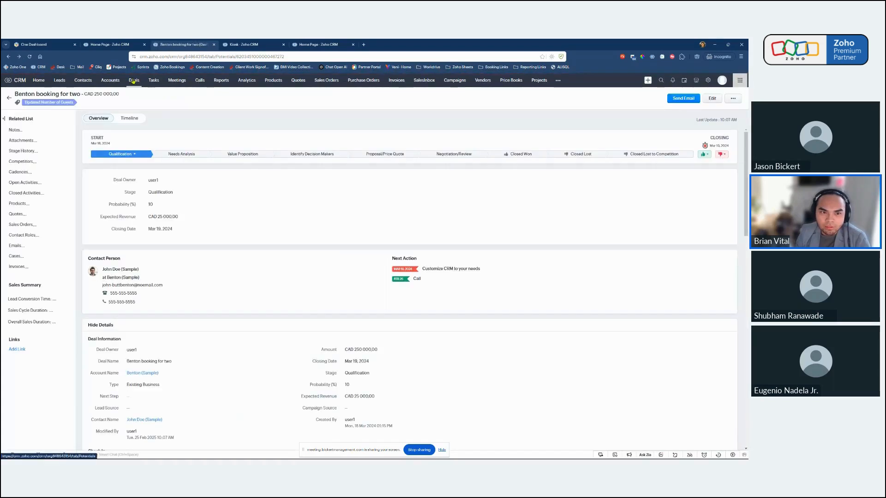
pyautogui.click(82, 104)
pyautogui.click(77, 108)
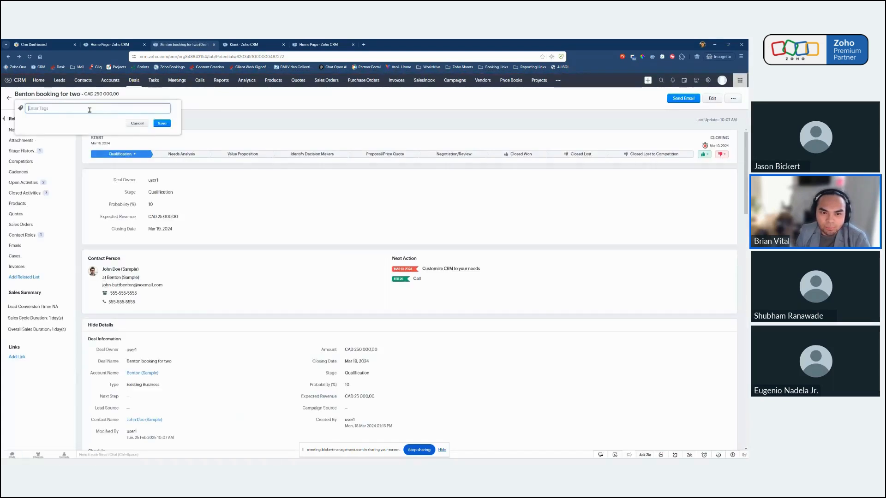
pyautogui.click(162, 123)
# Mark the deal's open Call task as completed and review the reloaded record.
pyautogui.click(26, 181)
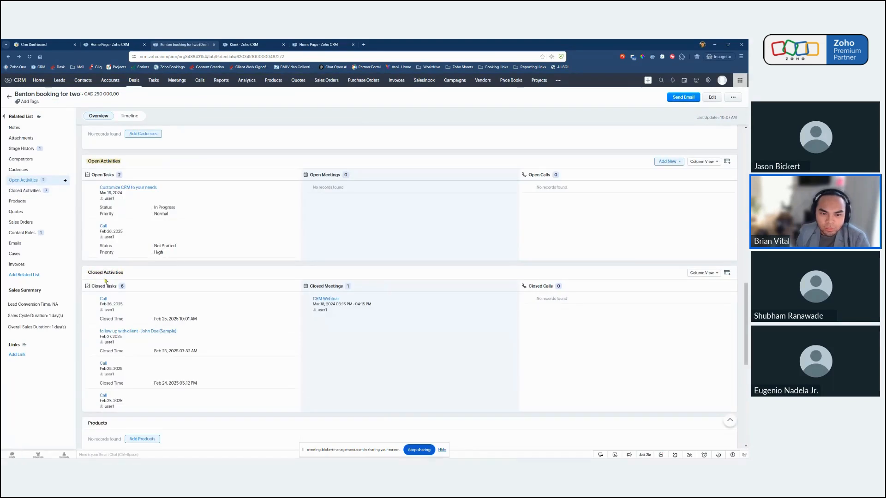
pyautogui.click(88, 226)
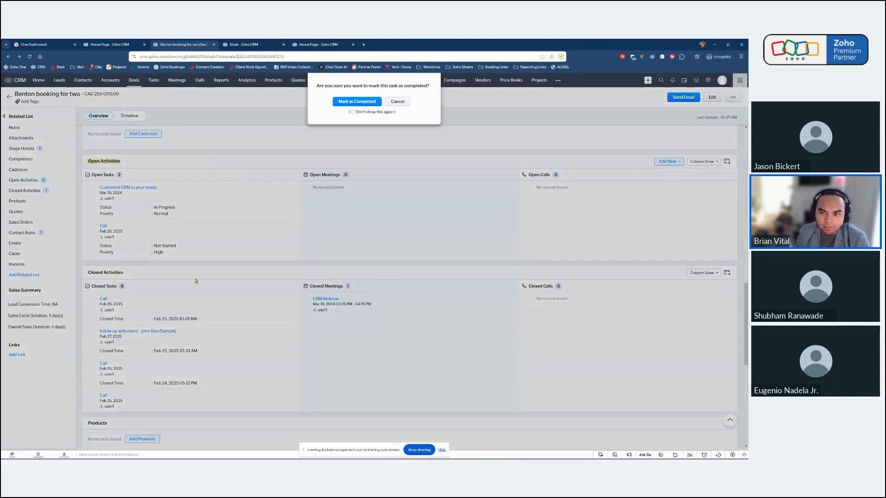
pyautogui.click(363, 102)
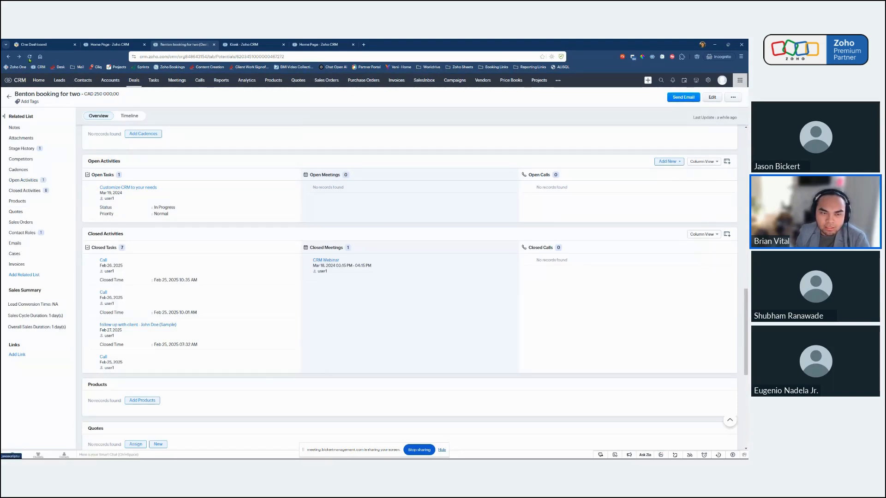
pyautogui.click(30, 57)
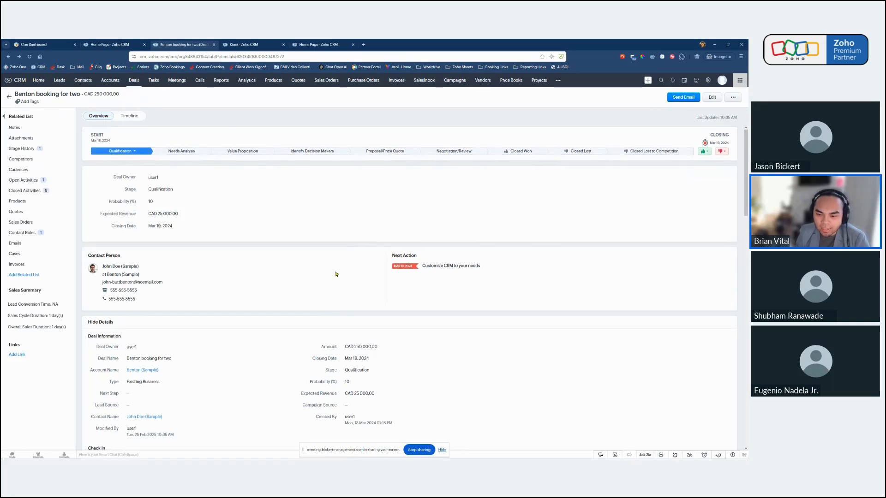
pyautogui.scroll(-3, 258, 345)
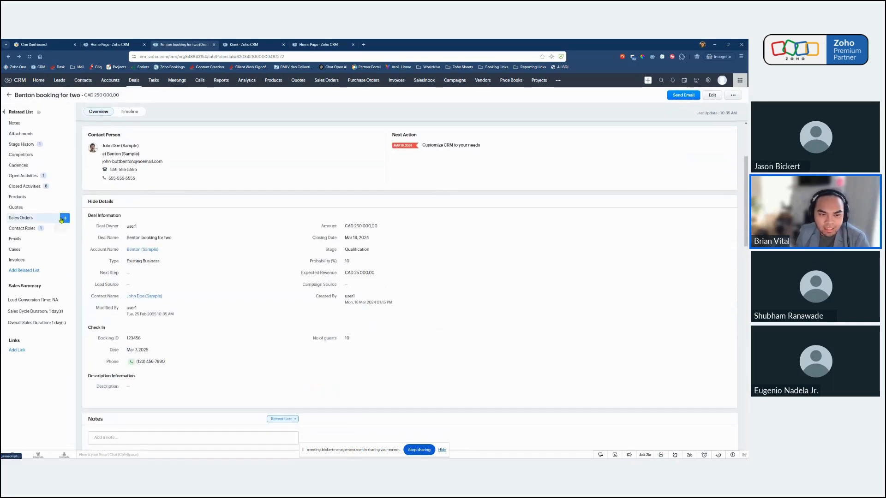
pyautogui.scroll(-8, 231, 304)
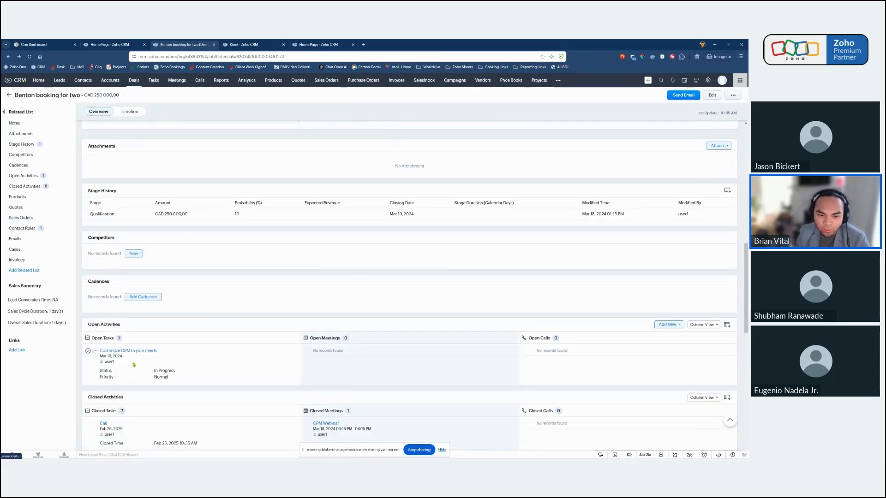
pyautogui.scroll(10, 102, 226)
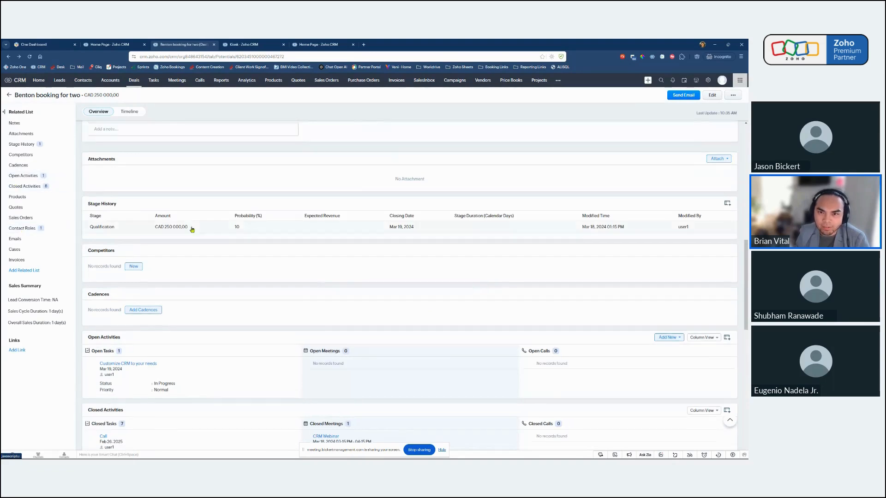
# Look up the deal by its booking ID in the home page's Check In kiosk and review the upcoming trip details.
pyautogui.click(316, 45)
pyautogui.click(487, 156)
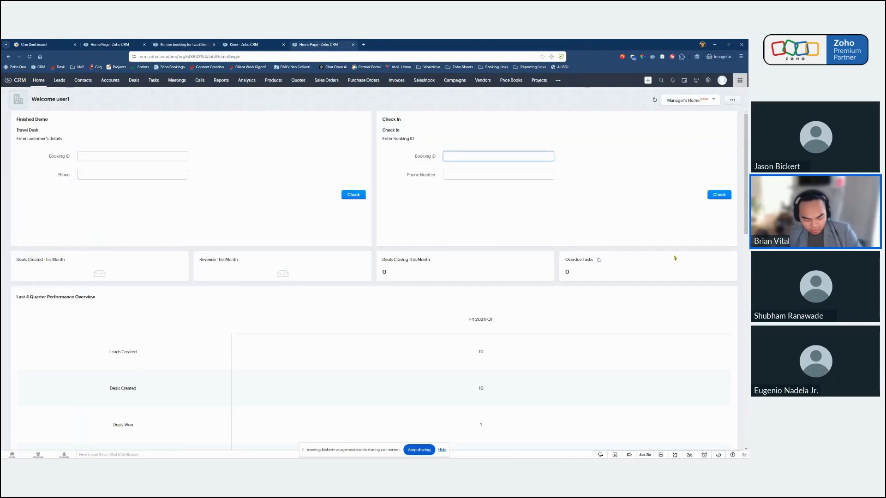
pyautogui.write('123456')
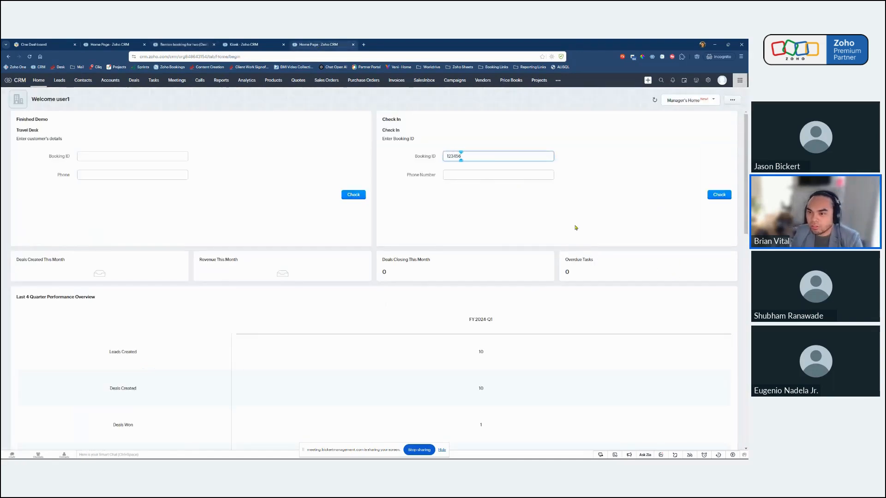
pyautogui.moveTo(383, 119); pyautogui.dragTo(406, 131)
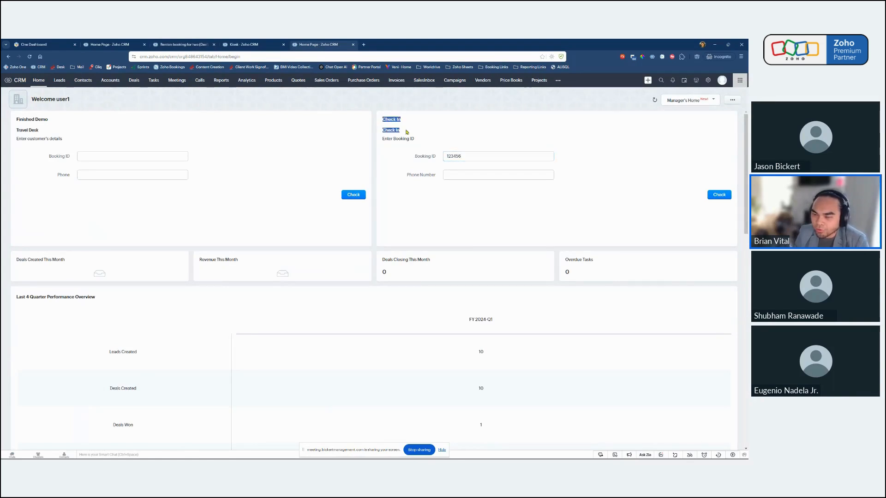
pyautogui.click(457, 132)
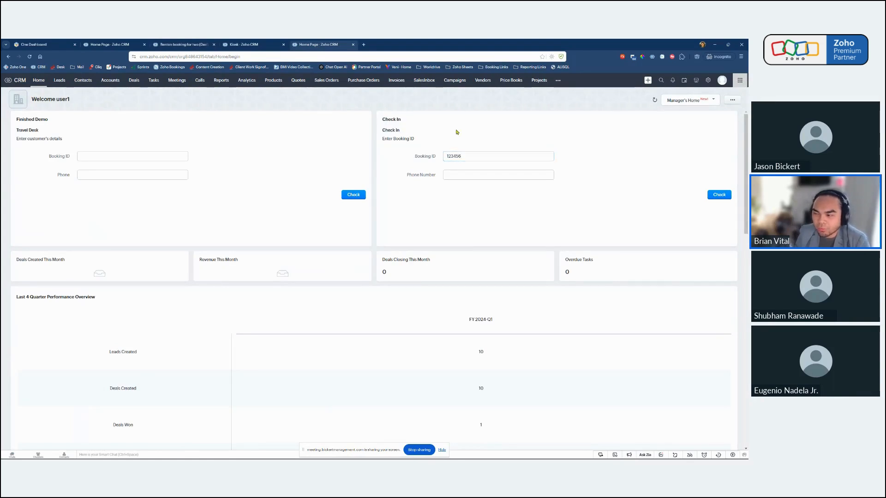
pyautogui.click(718, 196)
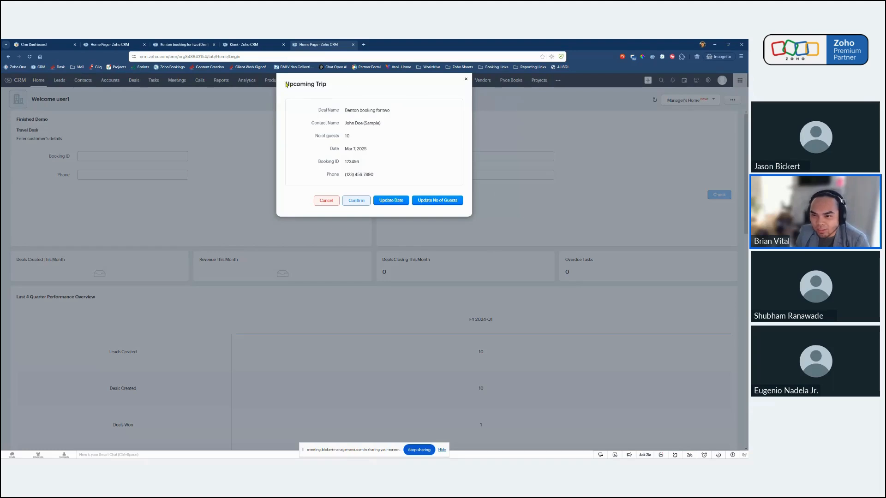
pyautogui.moveTo(286, 84); pyautogui.dragTo(415, 174)
pyautogui.click(410, 180)
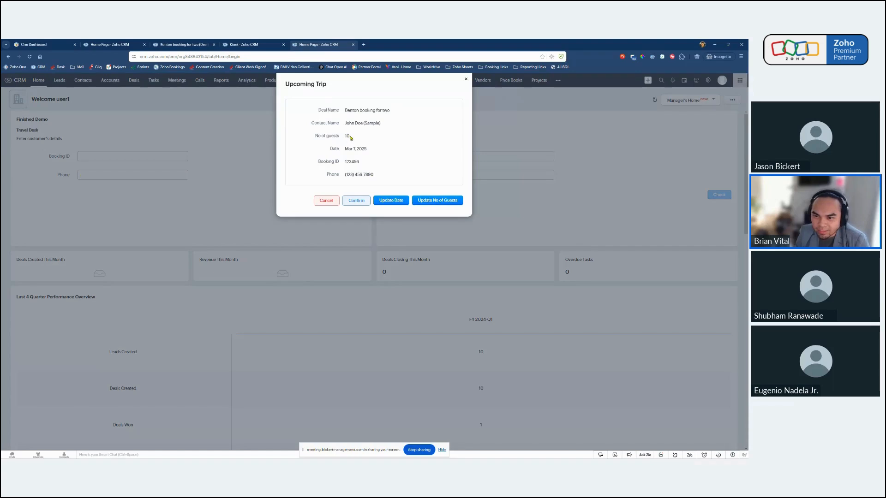
# Update the trip's number of guests to 8 through the kiosk and finish the check-in.
pyautogui.click(442, 201)
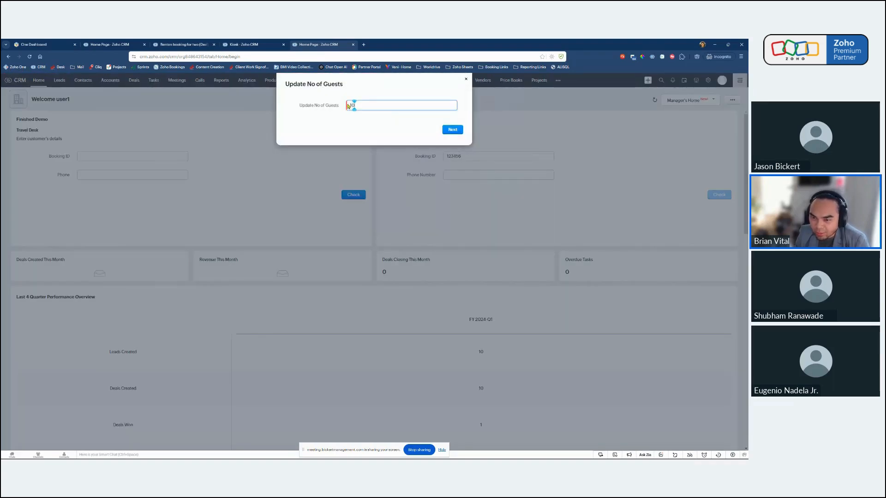
pyautogui.doubleClick(365, 104)
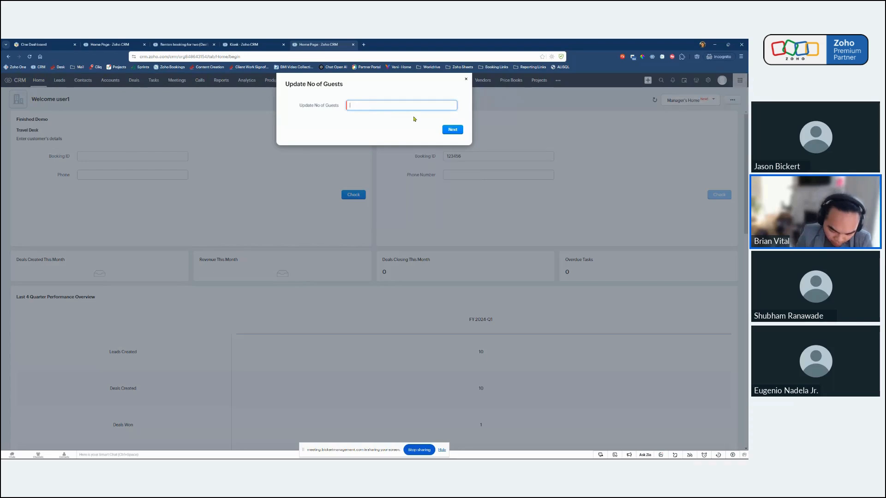
pyautogui.write('8')
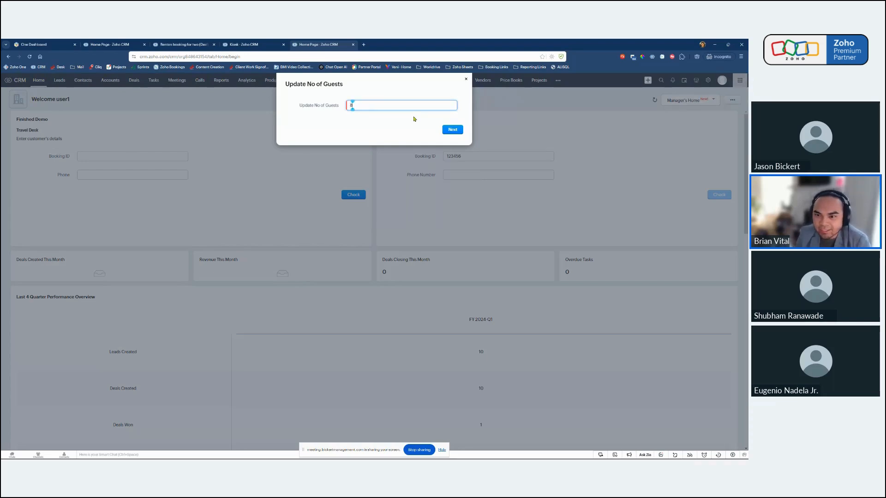
pyautogui.click(449, 130)
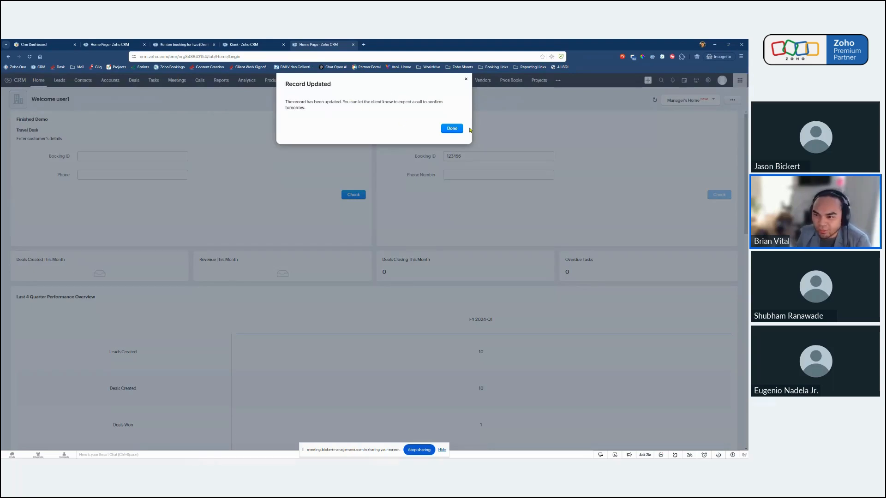
pyautogui.click(452, 129)
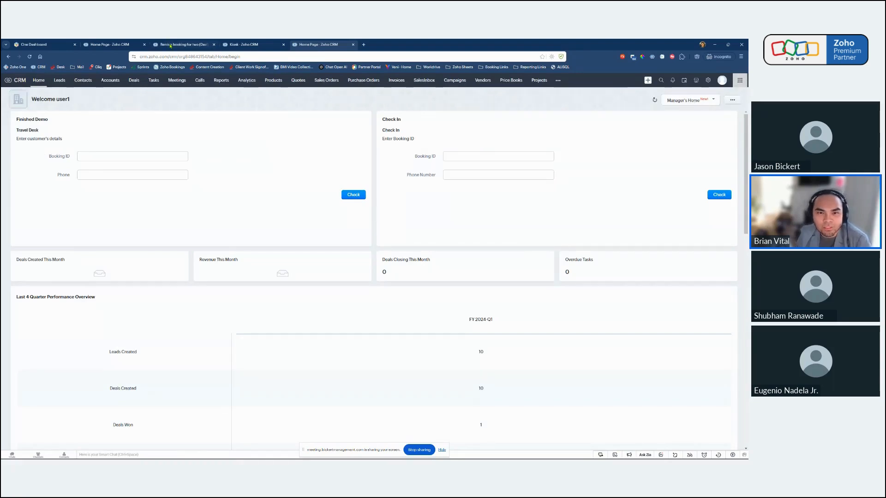
# Reload the Benton booking for two deal and examine its tag, check-in fields and open activities.
pyautogui.click(170, 45)
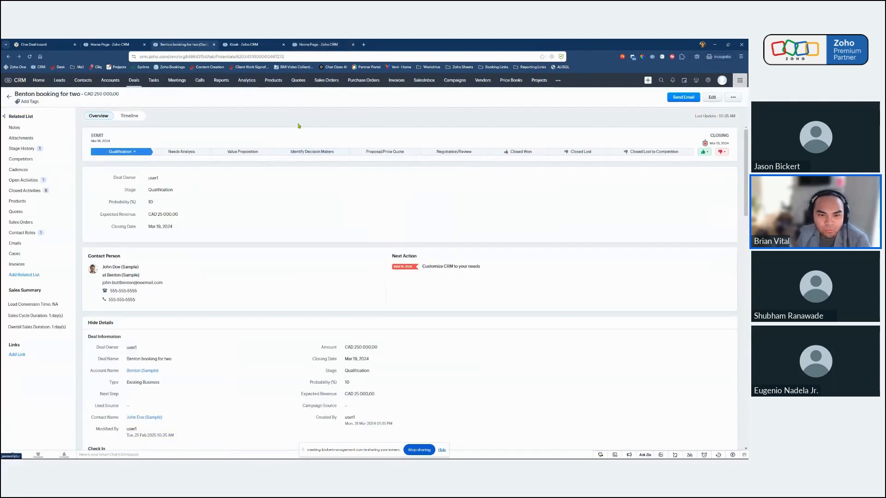
pyautogui.click(30, 57)
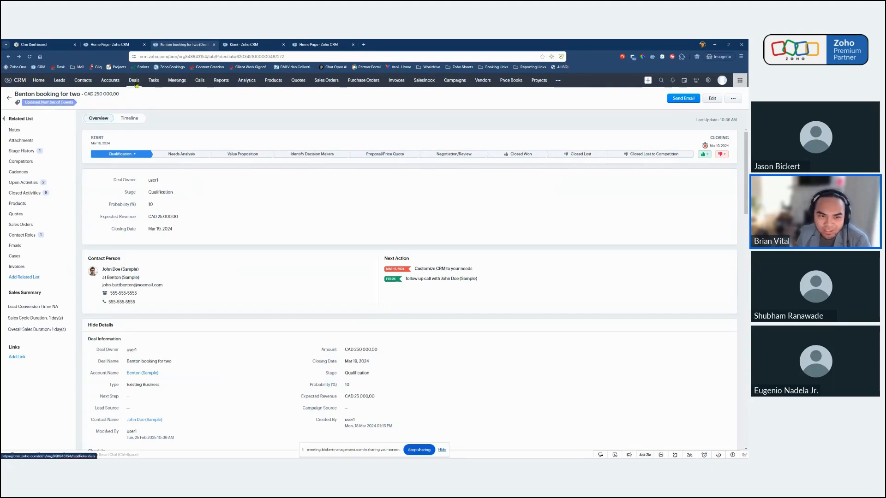
pyautogui.scroll(-3, 243, 305)
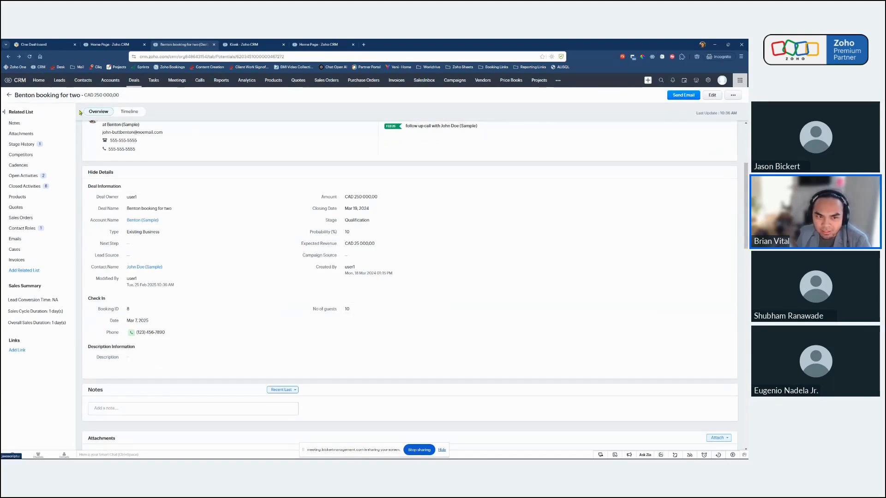
pyautogui.click(30, 56)
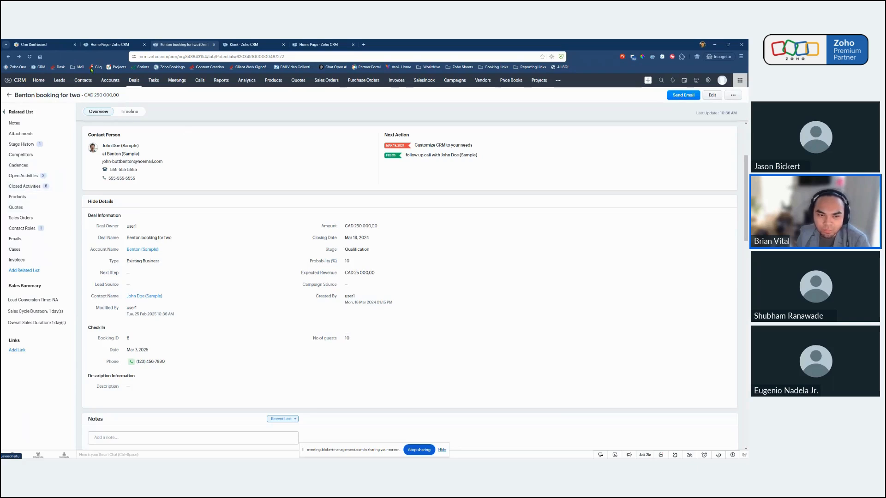
pyautogui.click(23, 176)
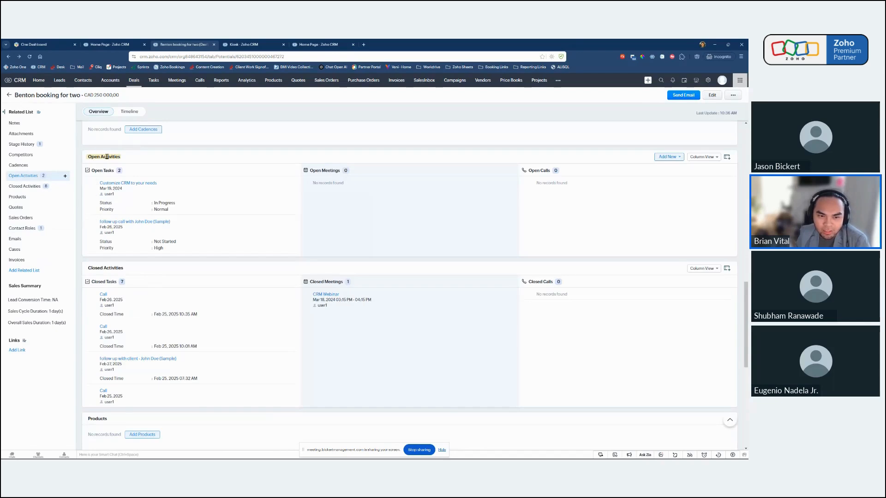
pyautogui.scroll(10, 211, 204)
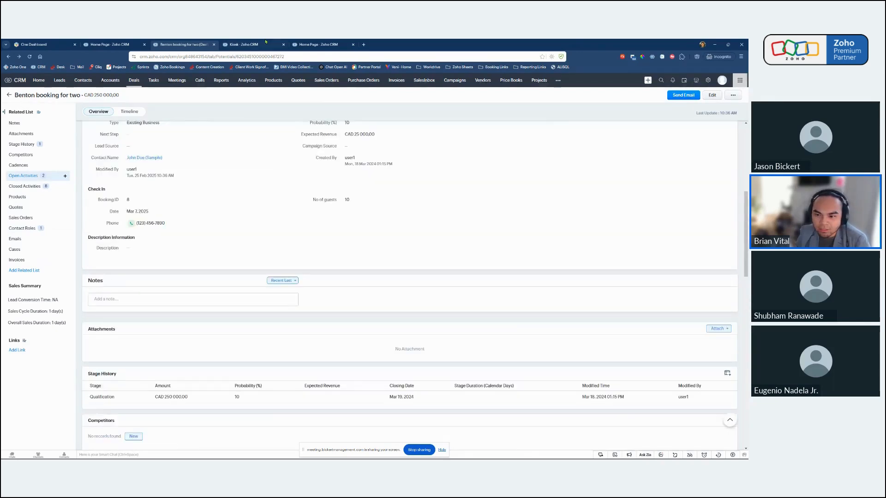
# Reopen the published Check In kiosk and examine the field update details of its "update no of guests field" action.
pyautogui.click(266, 42)
pyautogui.click(407, 229)
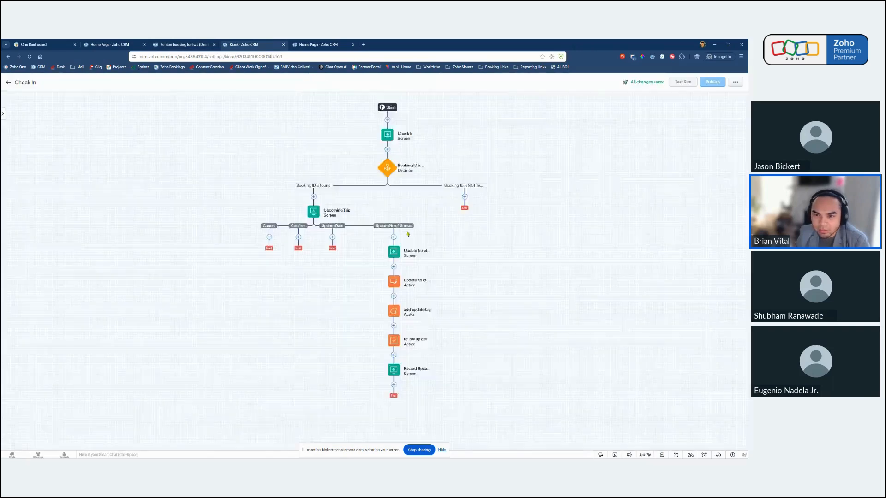
pyautogui.click(103, 174)
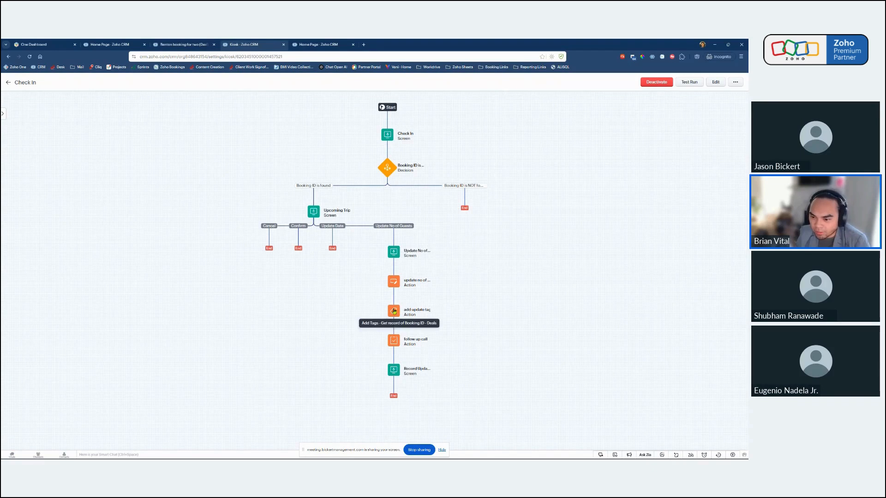
pyautogui.click(394, 281)
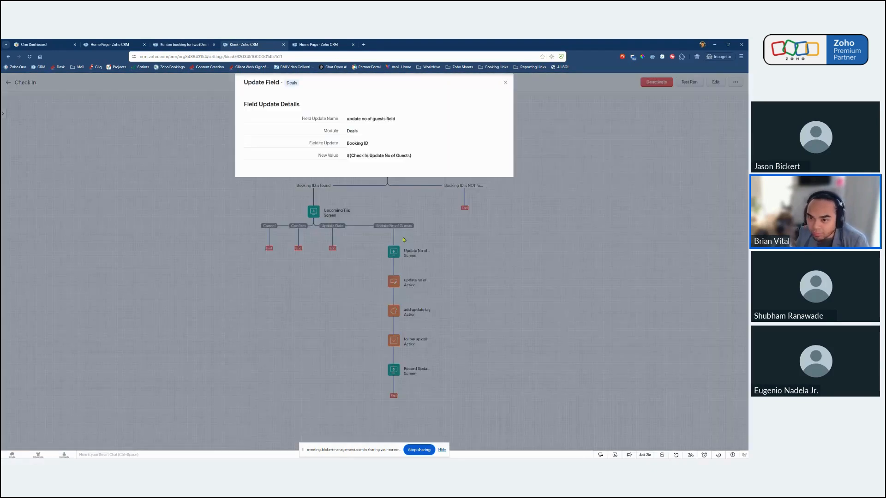
pyautogui.click(505, 82)
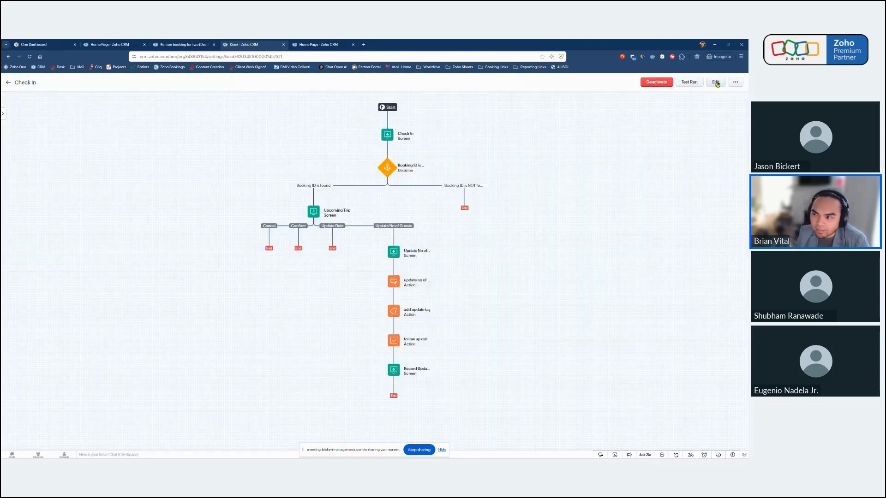
# Put the Check In kiosk into edit mode and open the "update no of guests field" action's list of Deals fields to update.
pyautogui.click(716, 82)
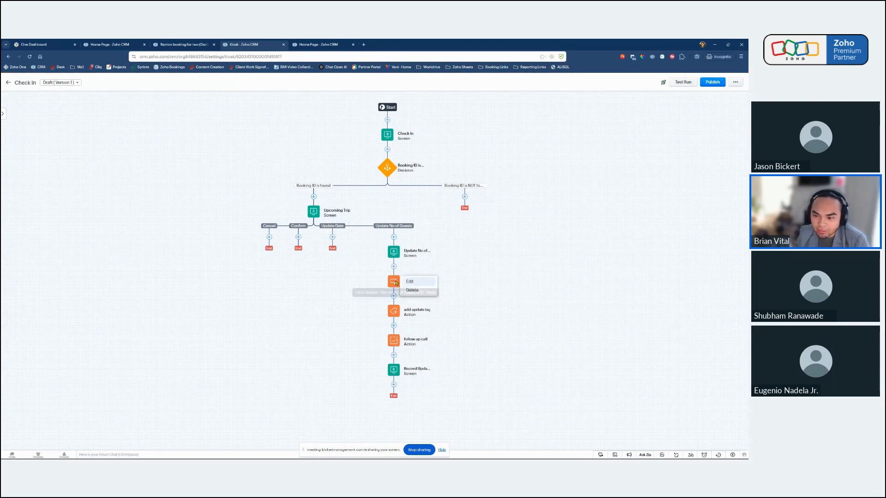
pyautogui.click(406, 284)
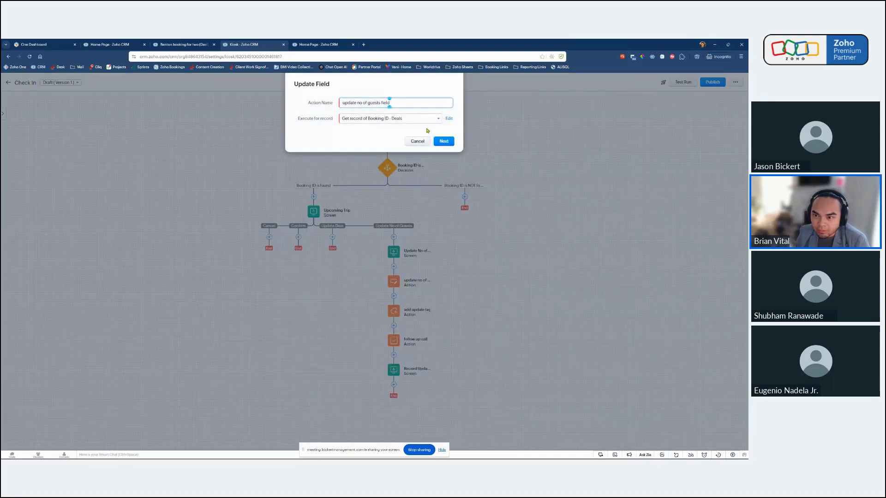
pyautogui.click(416, 141)
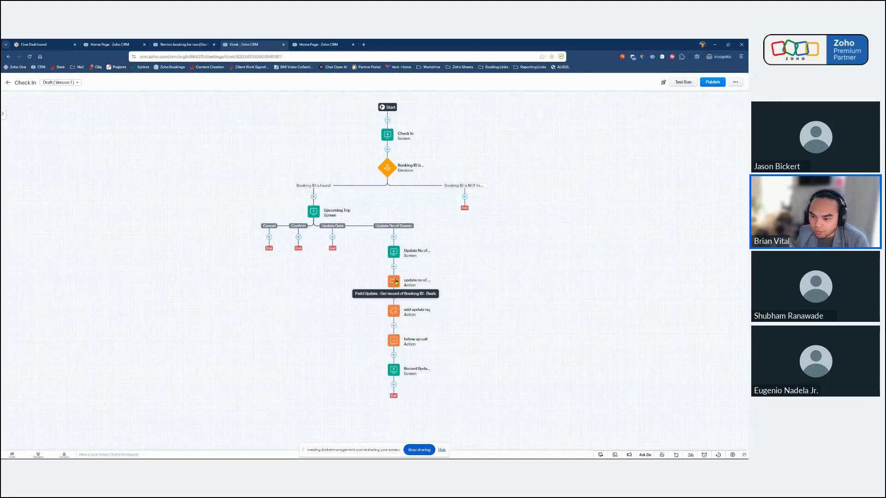
pyautogui.click(394, 280)
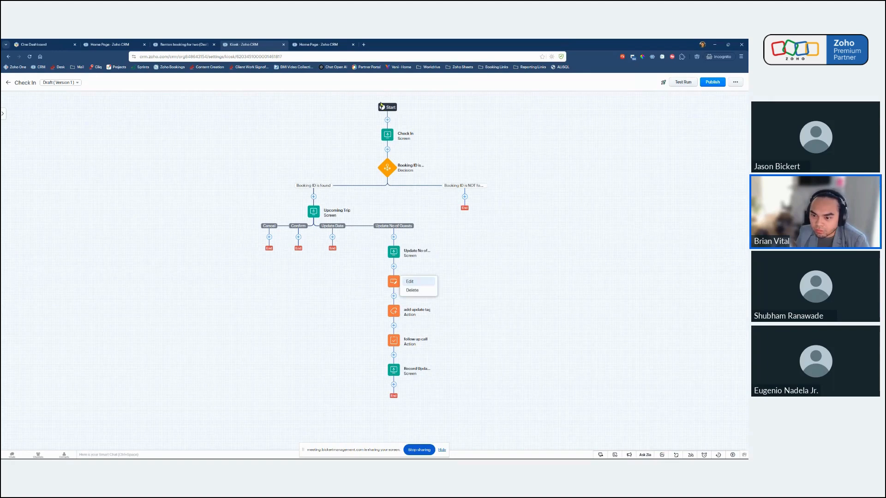
pyautogui.click(407, 283)
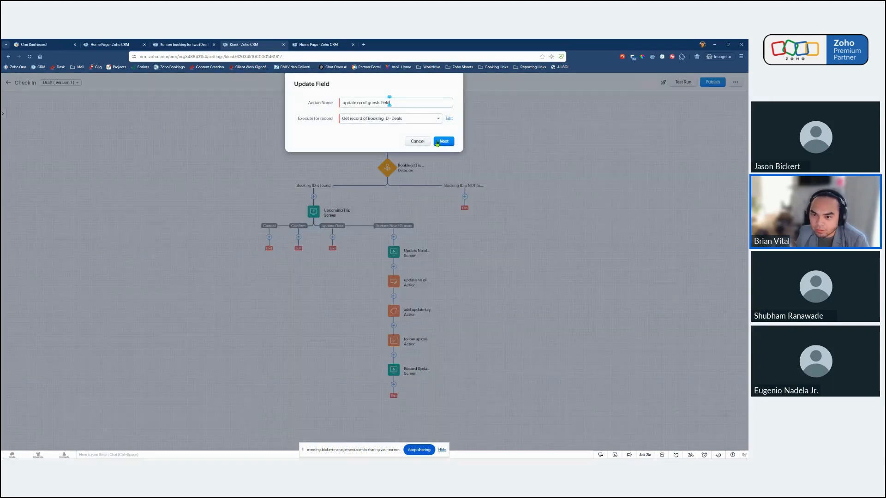
pyautogui.click(438, 142)
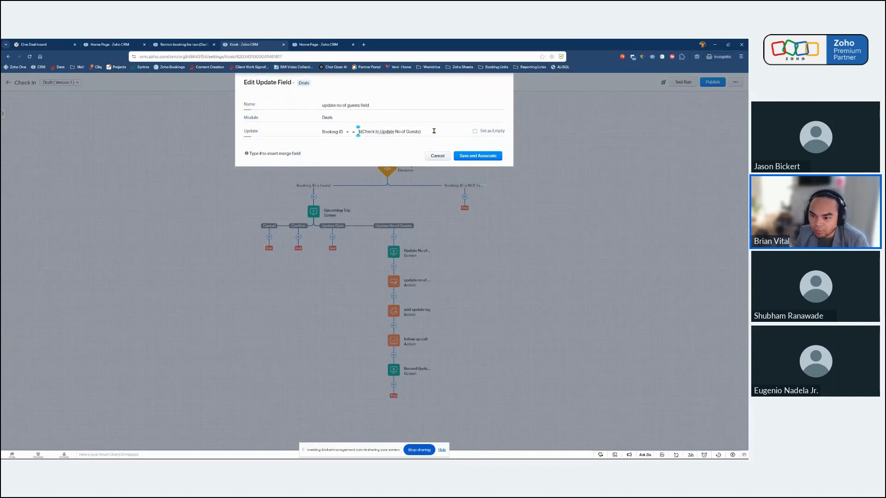
pyautogui.moveTo(434, 131); pyautogui.dragTo(358, 131)
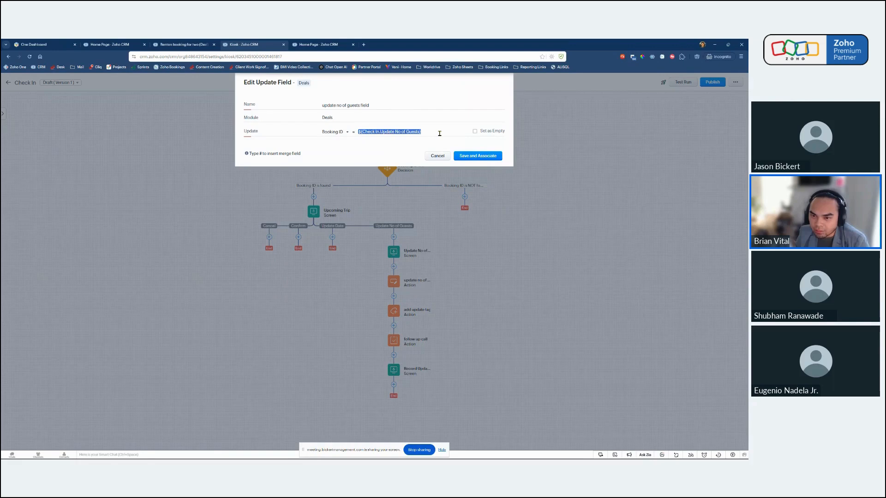
pyautogui.click(338, 133)
pyautogui.moveTo(370, 162); pyautogui.dragTo(371, 195)
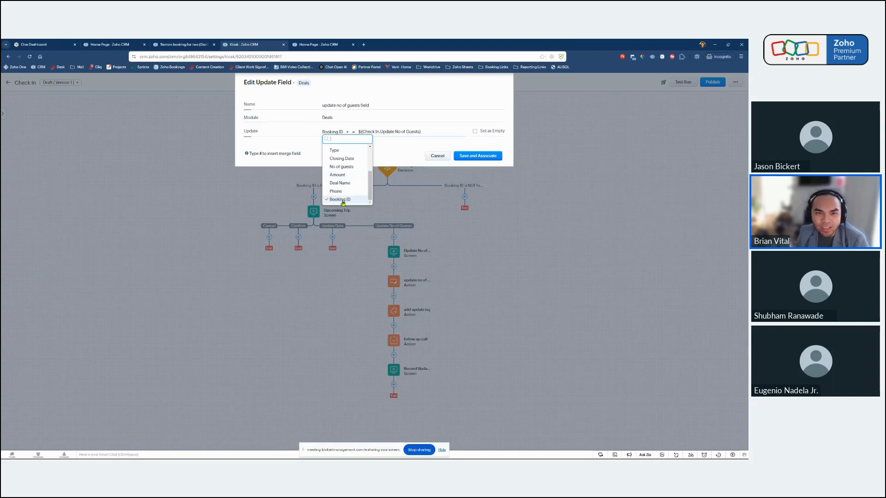
# Check the Booking ID and No of guests fields on the Benton booking for two deal.
pyautogui.click(171, 45)
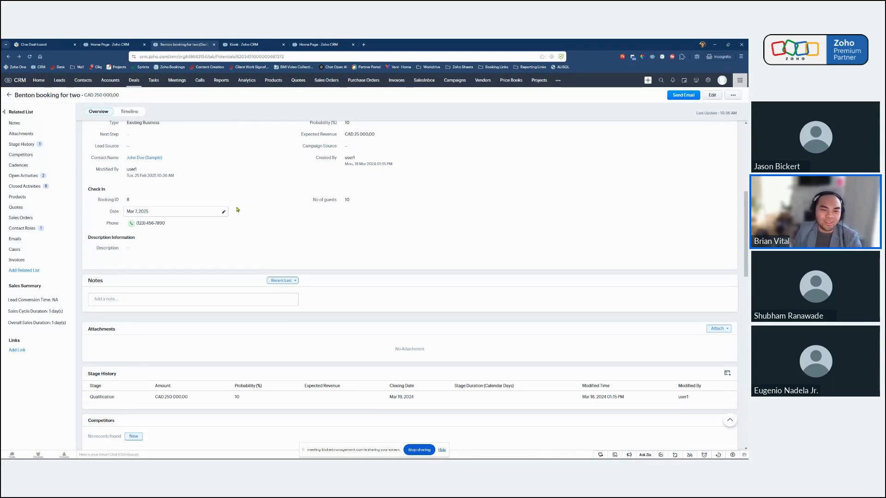
pyautogui.moveTo(96, 201); pyautogui.dragTo(128, 206)
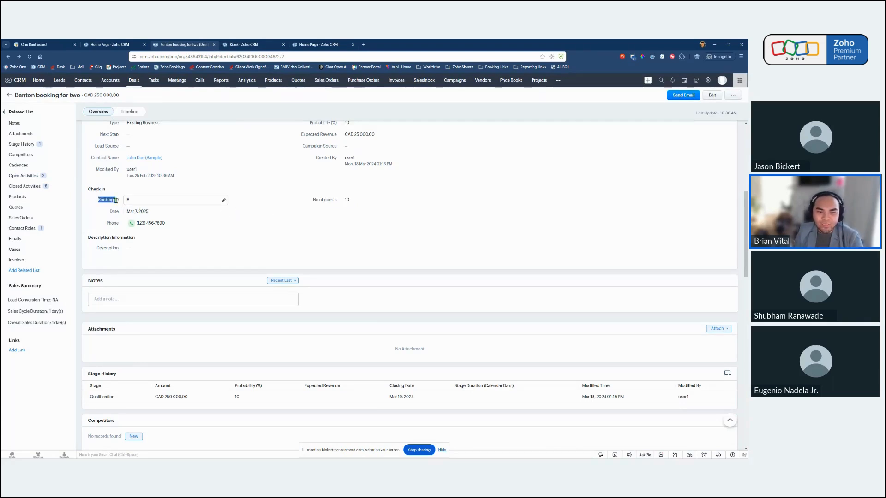
pyautogui.click(113, 201)
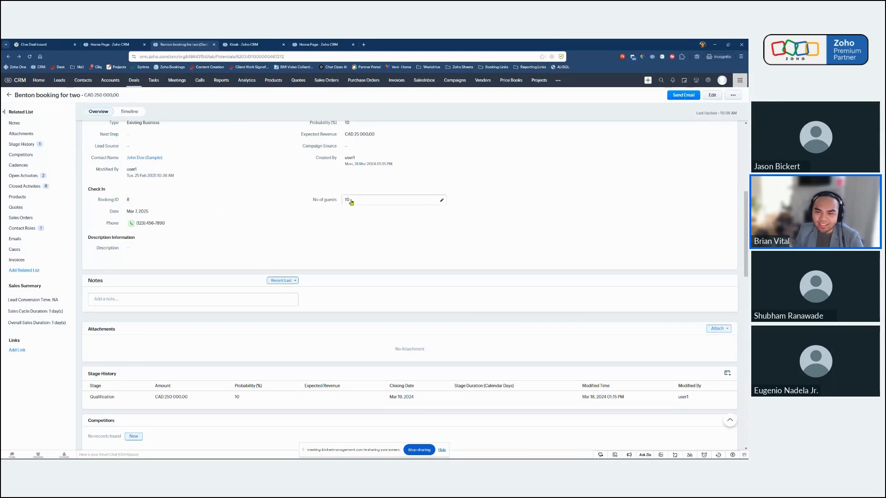